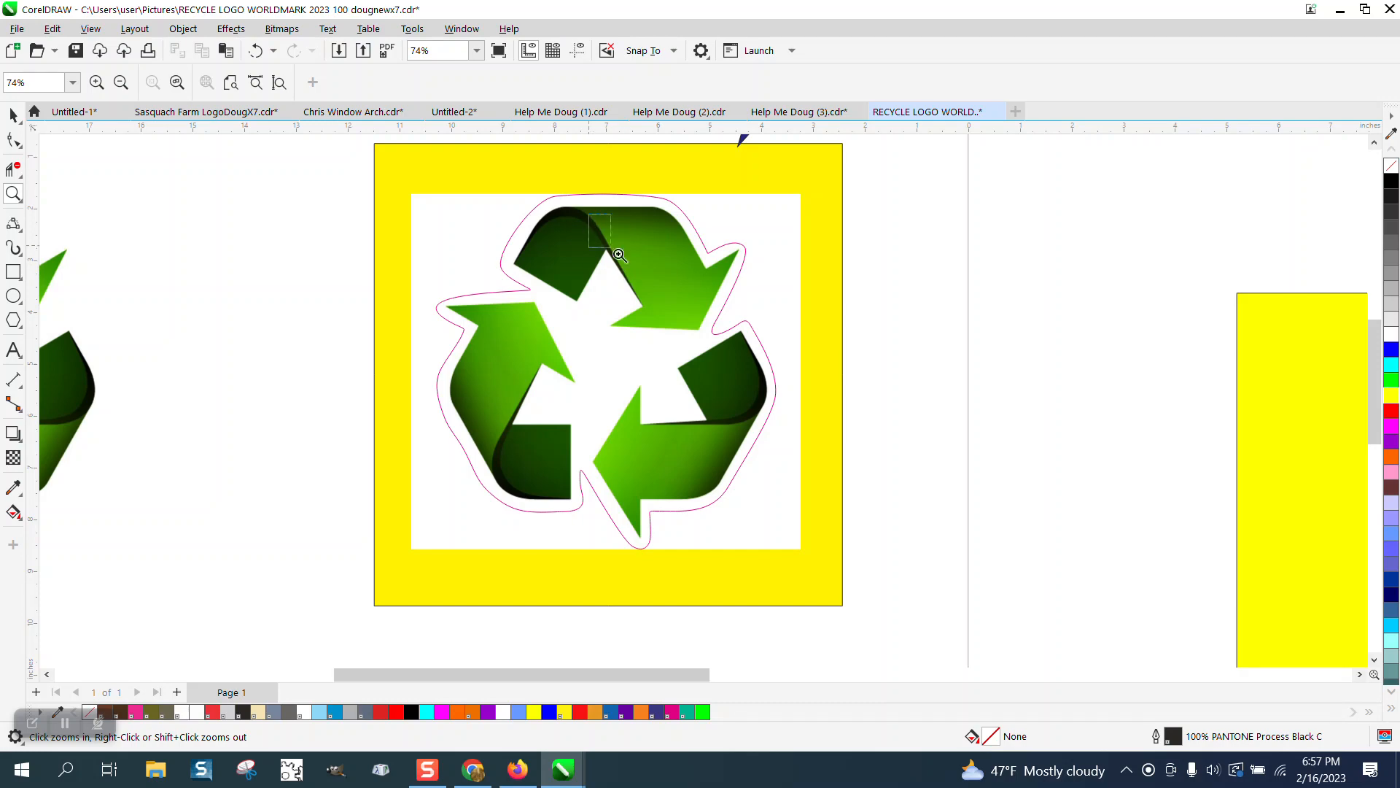
# Step: Examine the bitmap recycle logo's edges and the white box around it on the yellow square
pyautogui.scroll(-1, 670, 366)
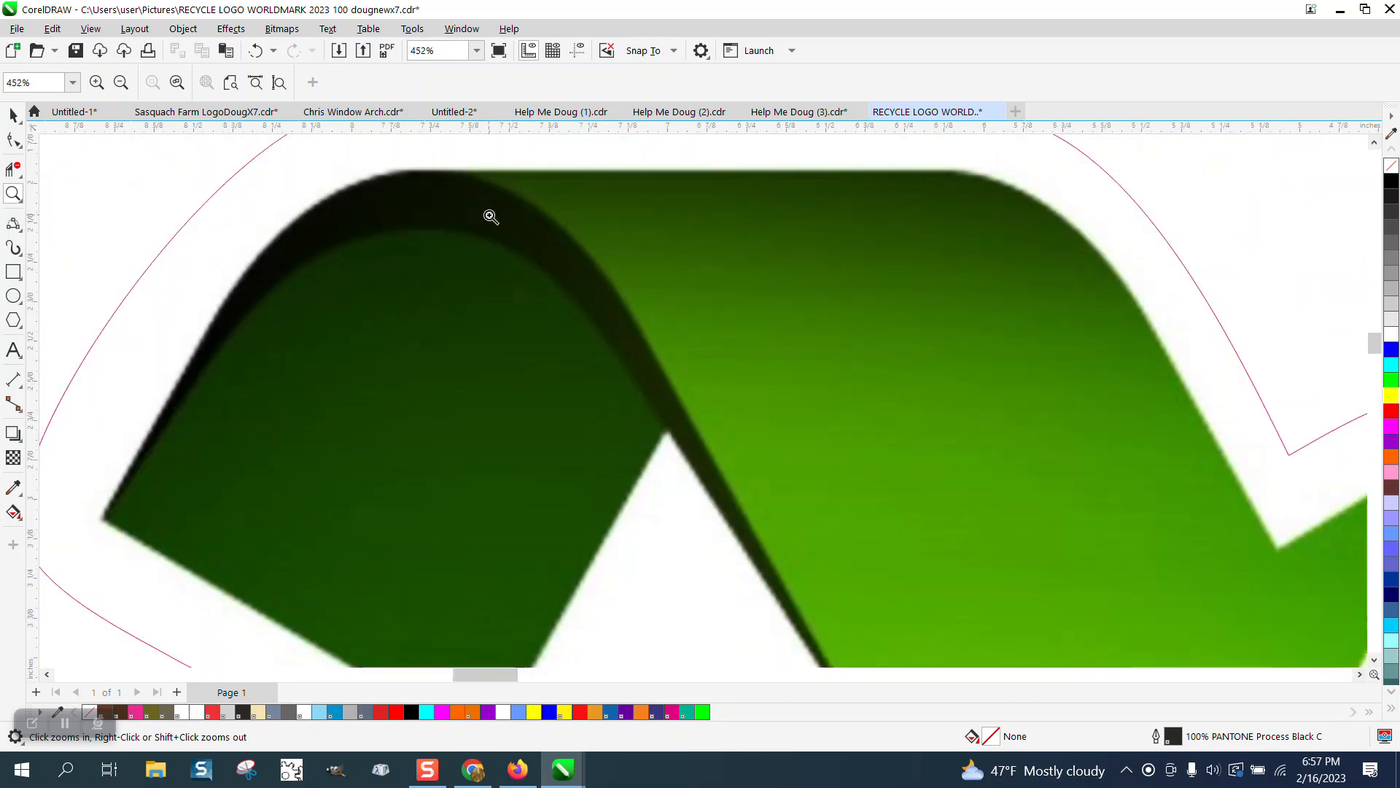
pyautogui.scroll(-2, 660, 396)
pyautogui.scroll(-2, 660, 396)
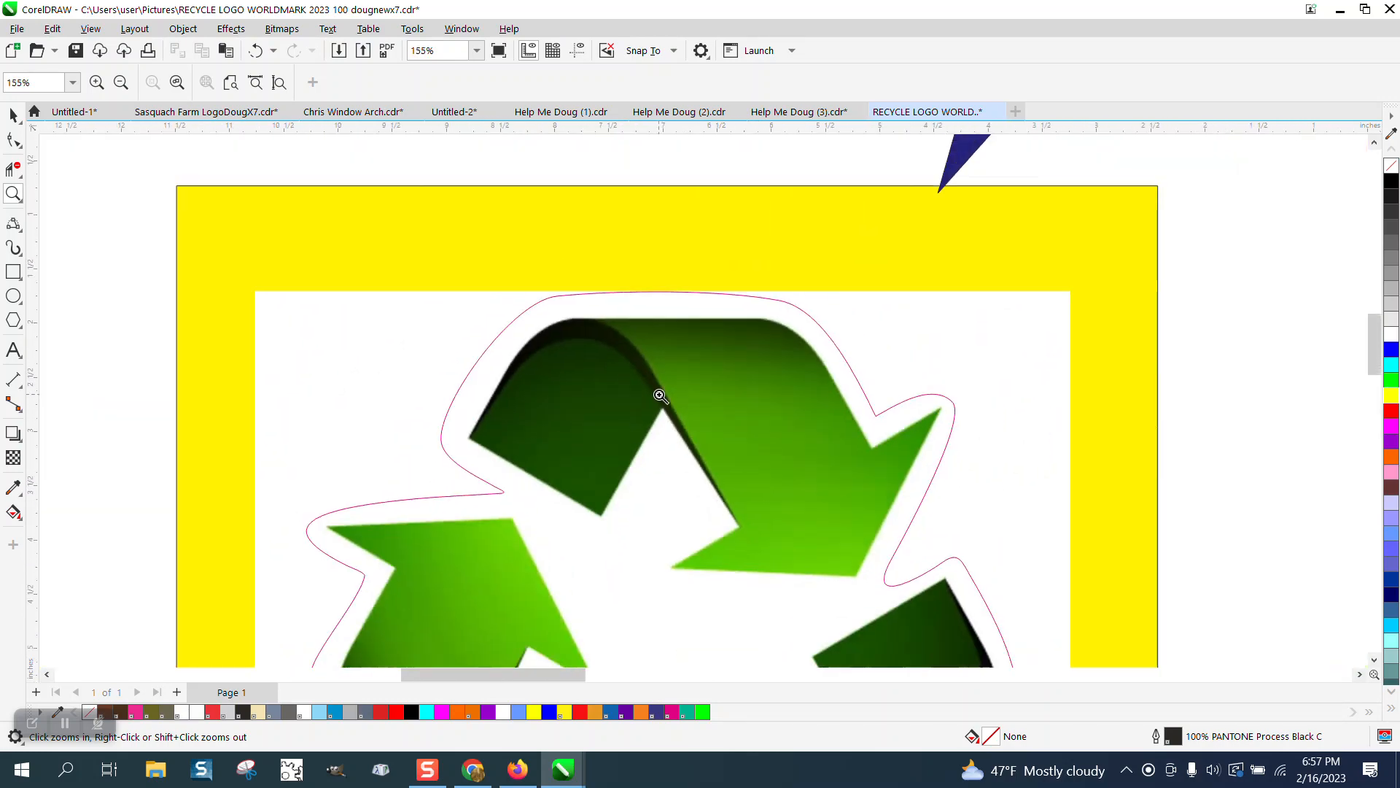
pyautogui.scroll(-2, 729, 405)
pyautogui.scroll(-2, 821, 373)
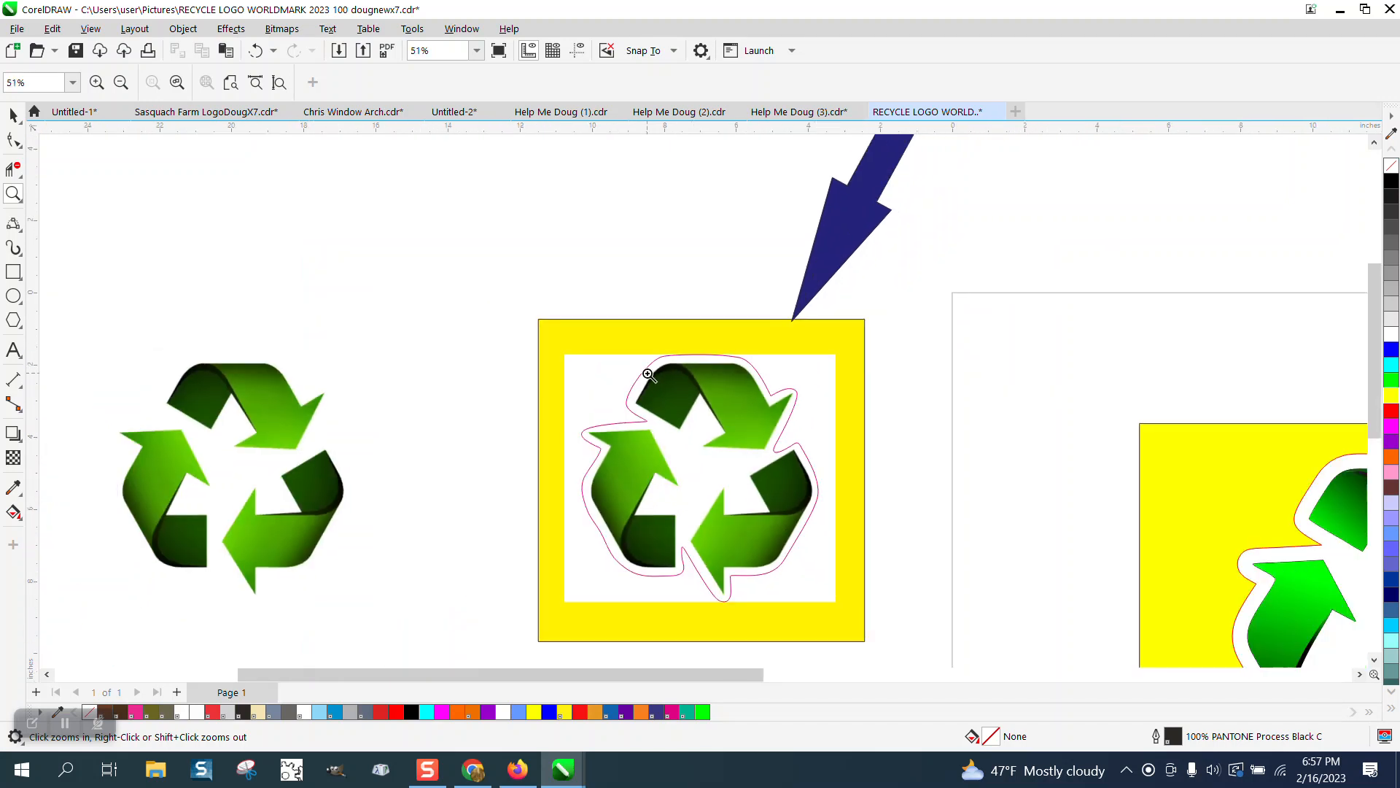
# Step: Try moving the recycle bitmap partly off the yellow square, and undo the move
pyautogui.click(13, 114)
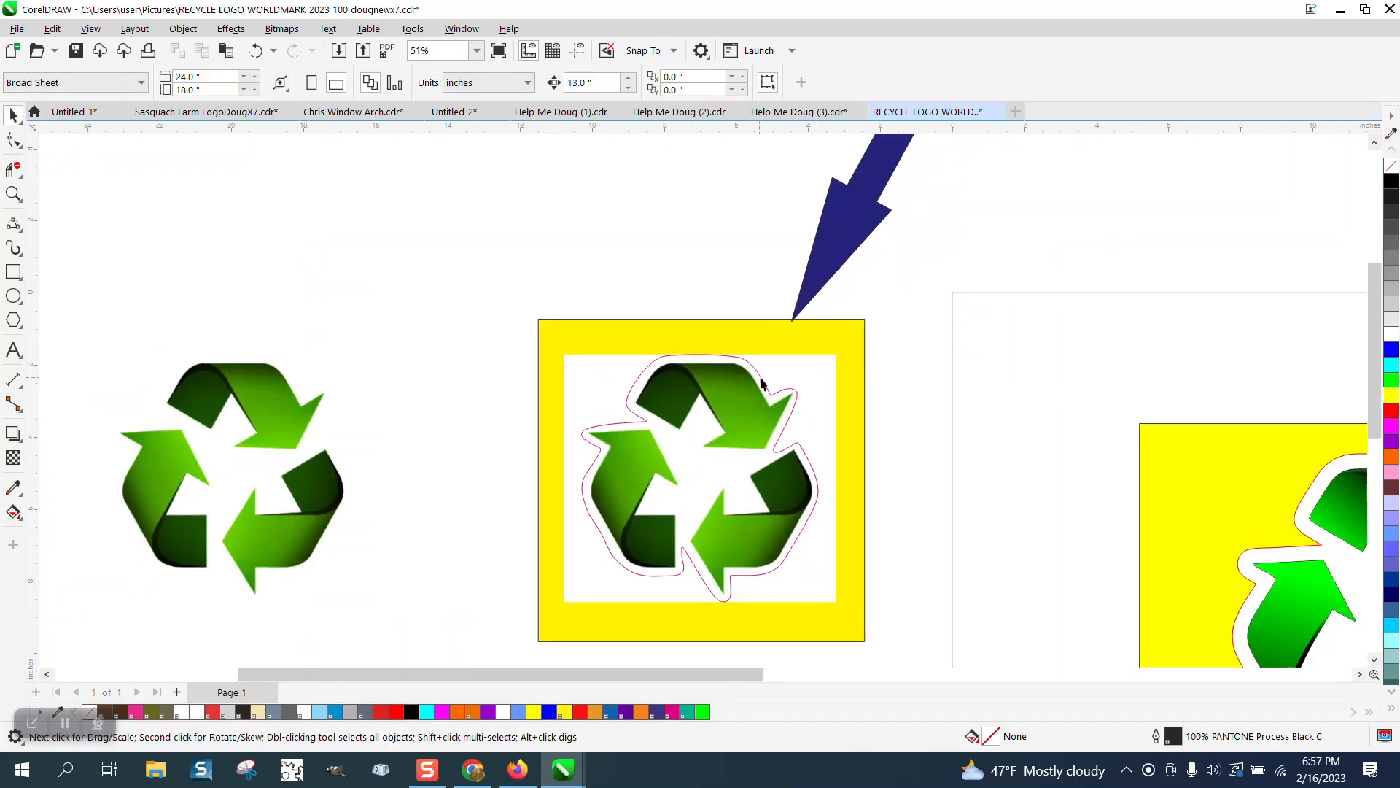
pyautogui.moveTo(806, 374); pyautogui.dragTo(632, 257)
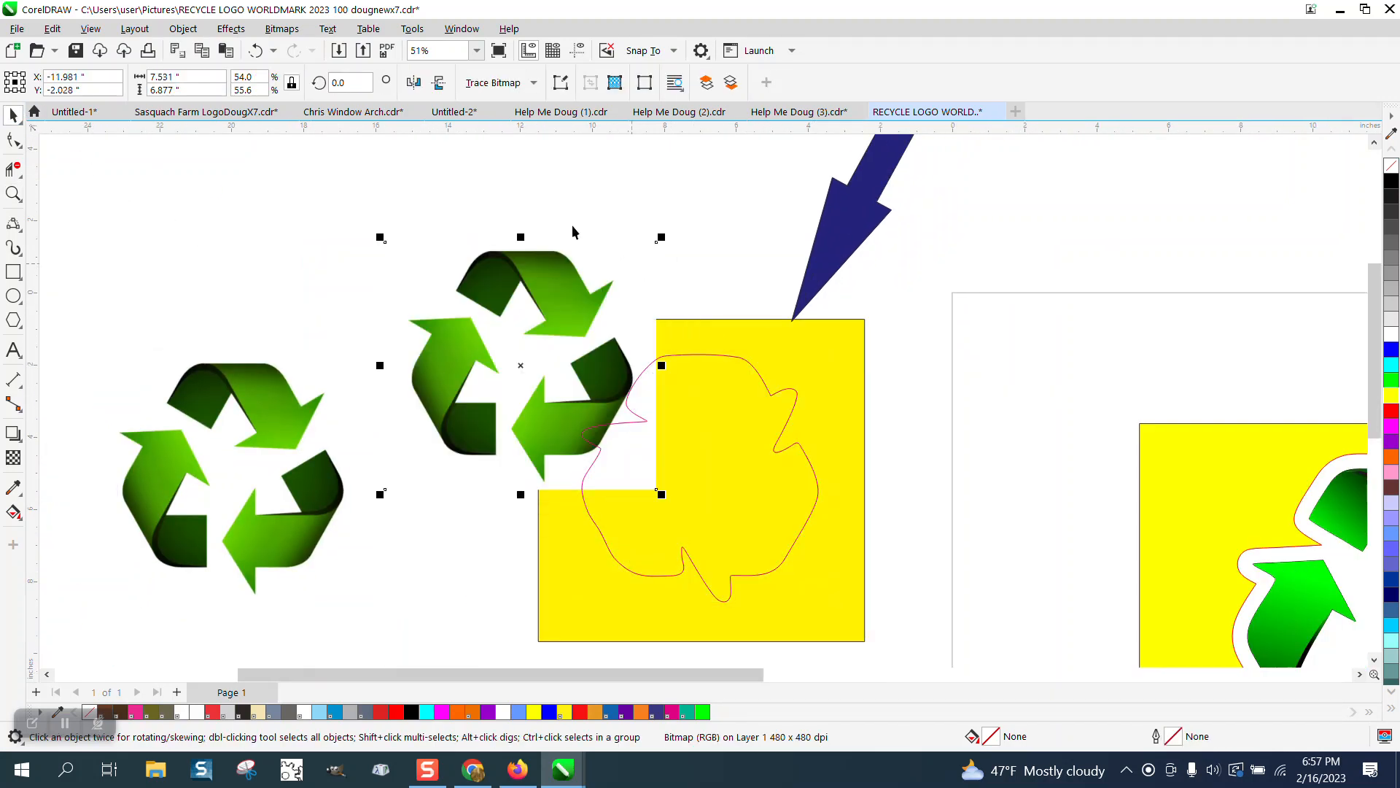
pyautogui.click(256, 50)
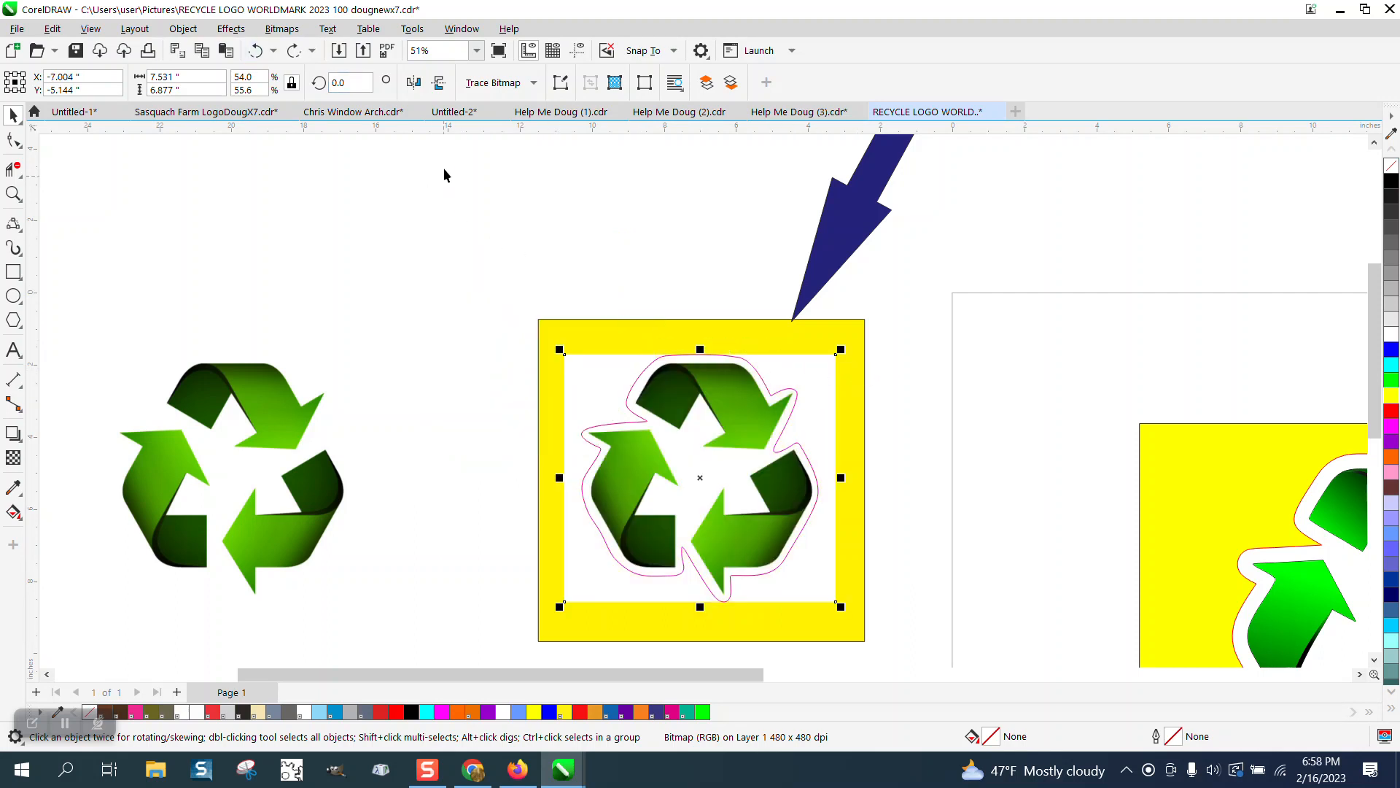
# Step: Examine the finished vector recycle logo on its yellow rectangle in the middle of the page
pyautogui.scroll(-2, 409, 204)
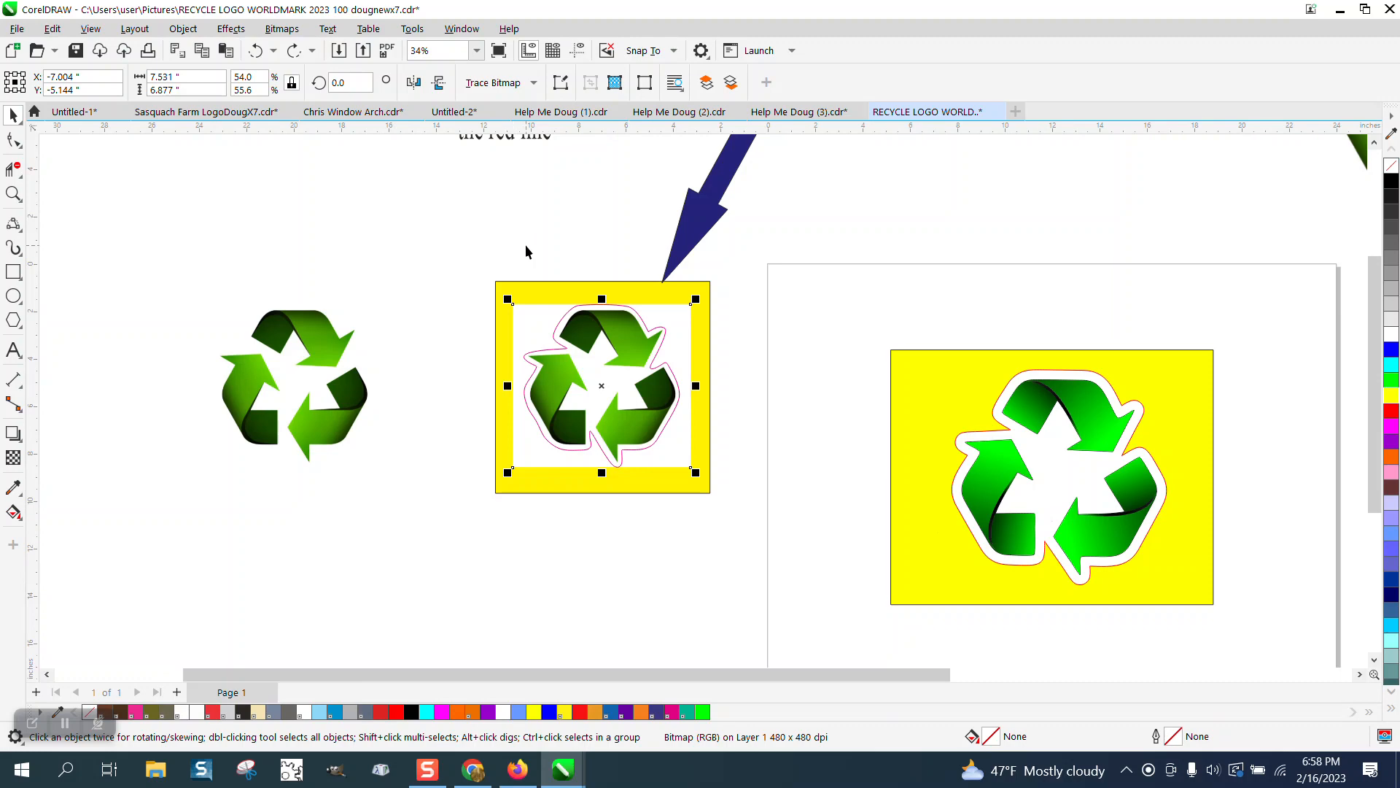
pyautogui.scroll(-1, 568, 288)
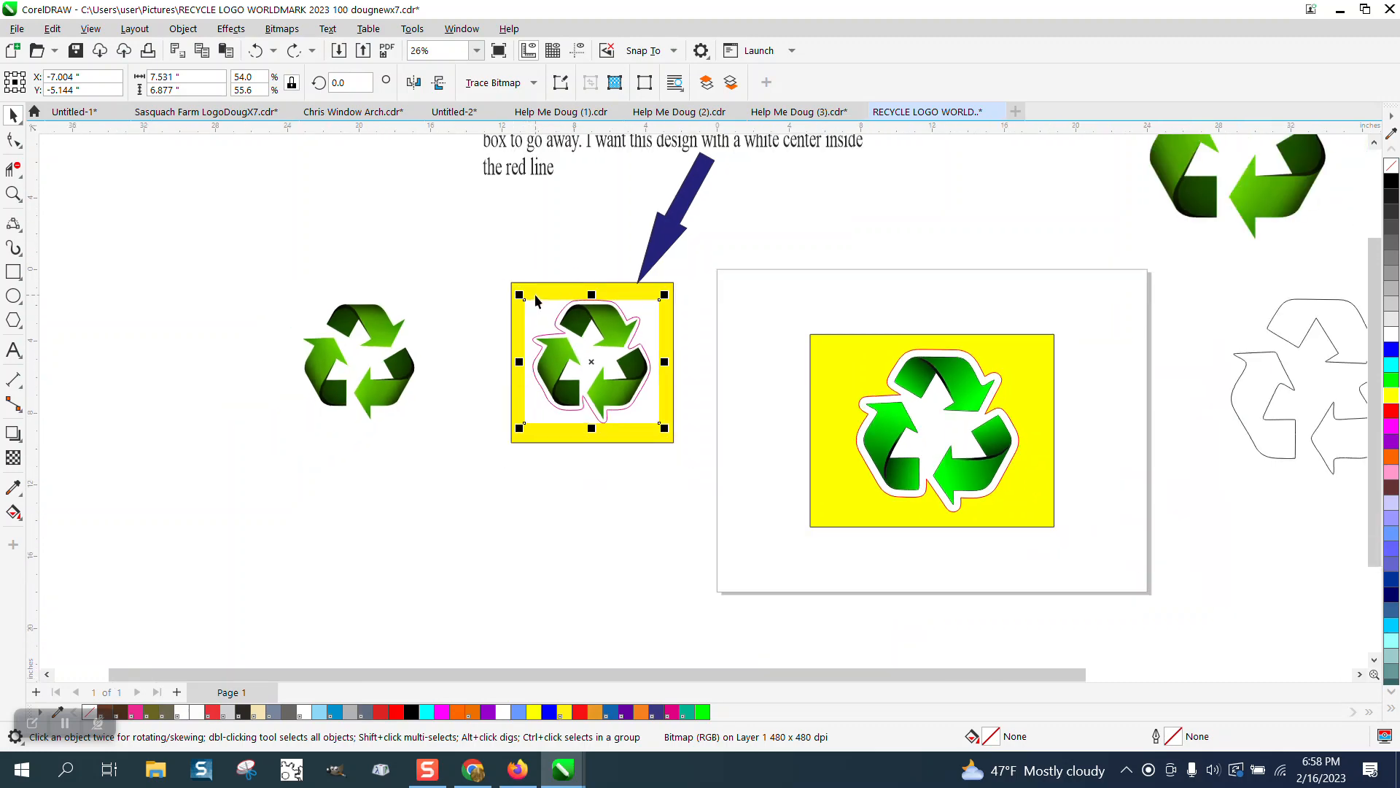
pyautogui.click(14, 192)
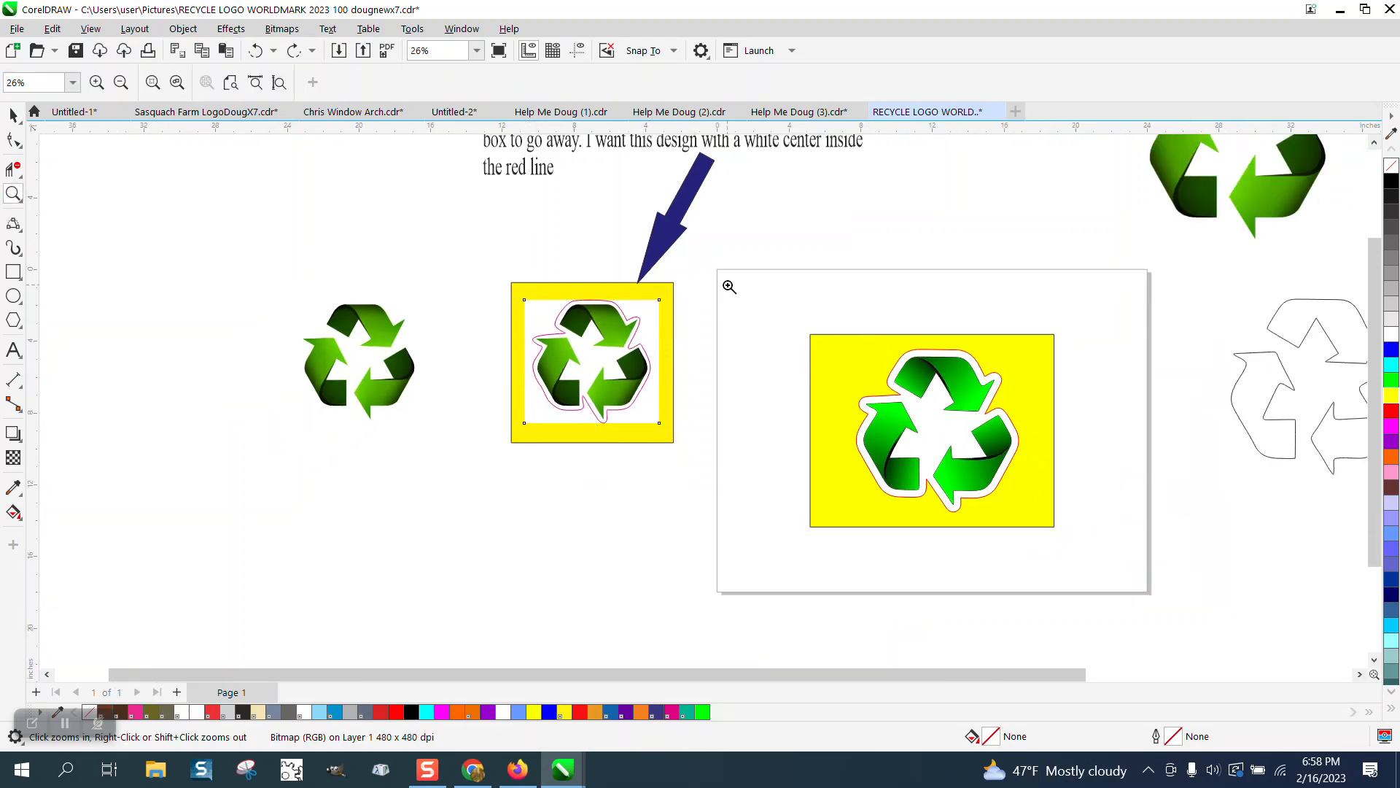
pyautogui.click(1028, 435)
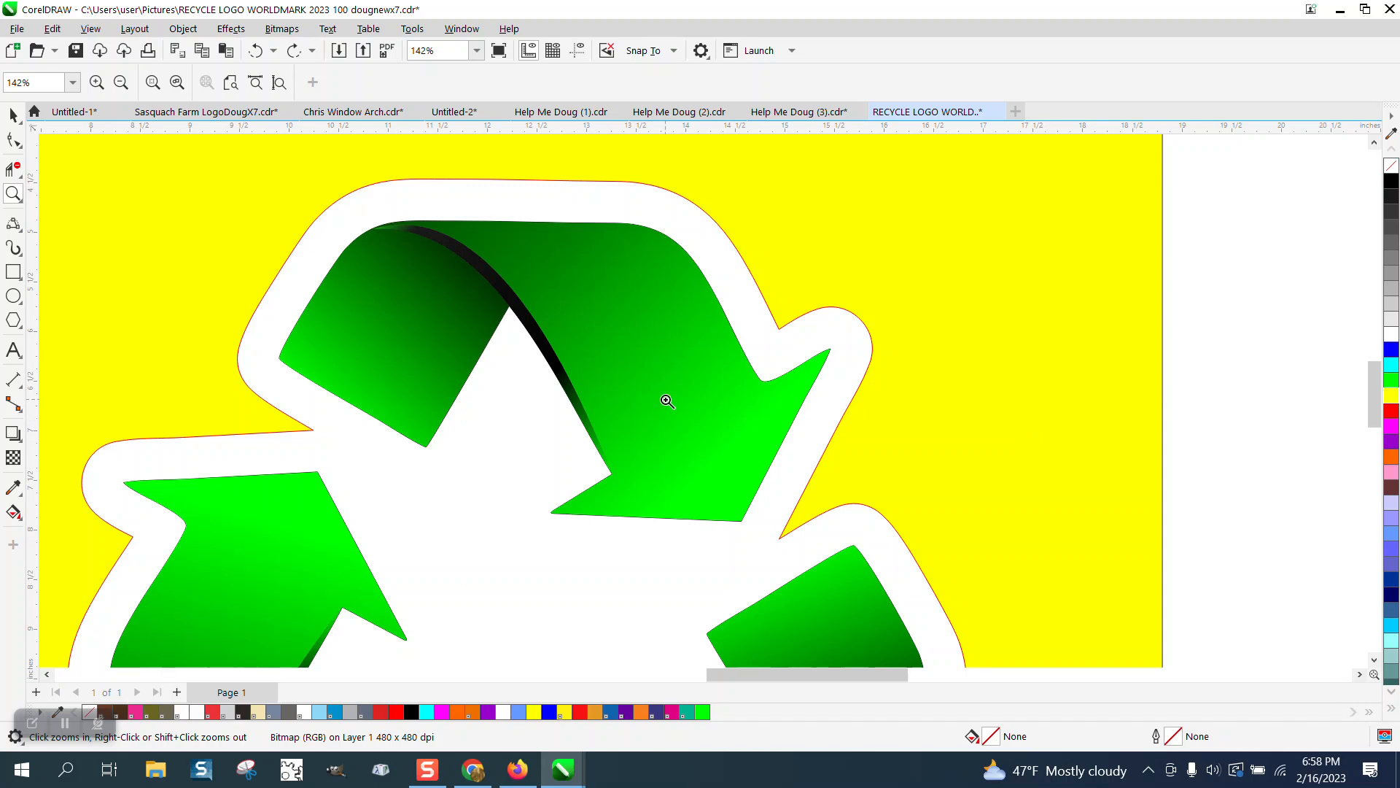
pyautogui.scroll(-1, 700, 409)
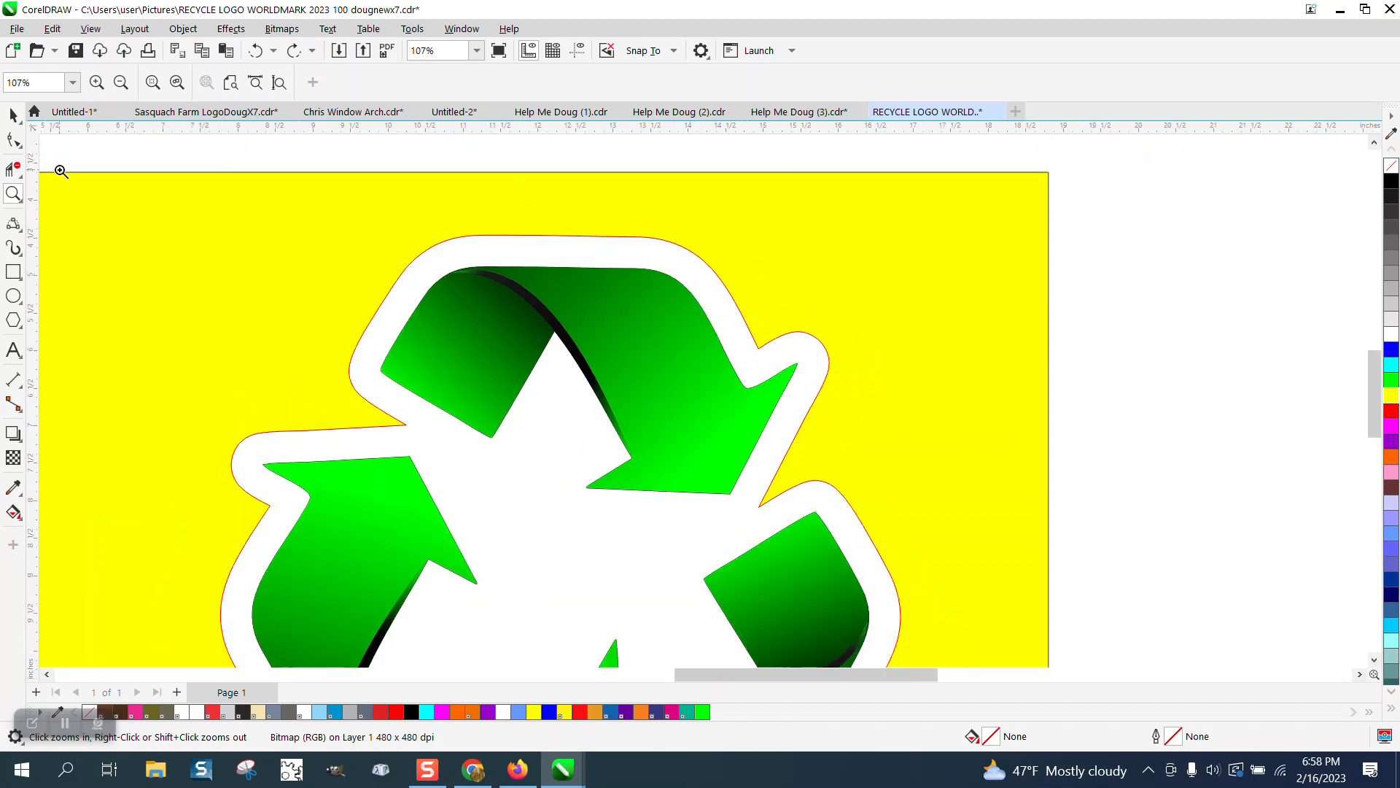
# Step: Move the finished logo together with its yellow rectangle off the page, beyond the left end of the note text
pyautogui.click(13, 115)
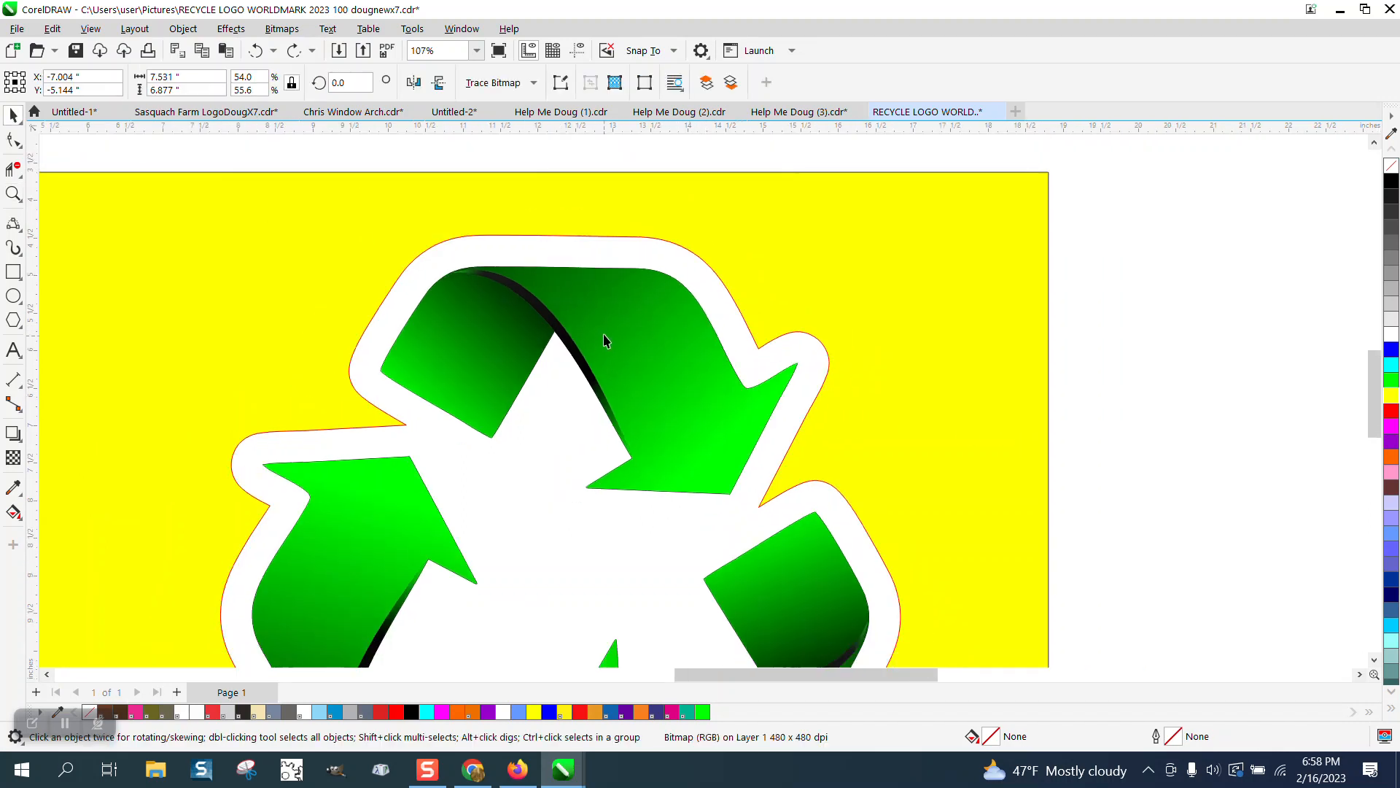
pyautogui.scroll(-3, 604, 339)
pyautogui.scroll(-1, 1018, 353)
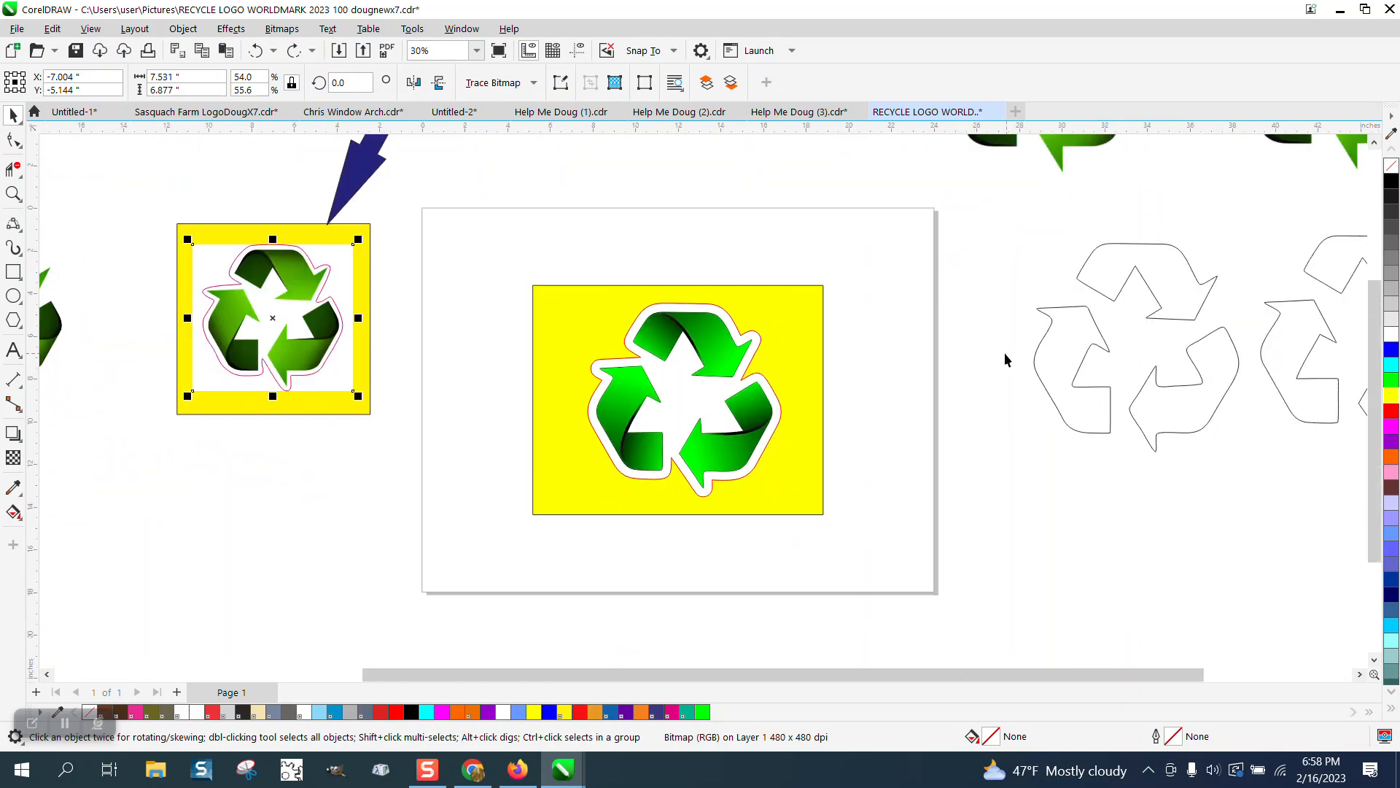
pyautogui.moveTo(507, 241); pyautogui.dragTo(904, 538)
pyautogui.scroll(-2, 791, 445)
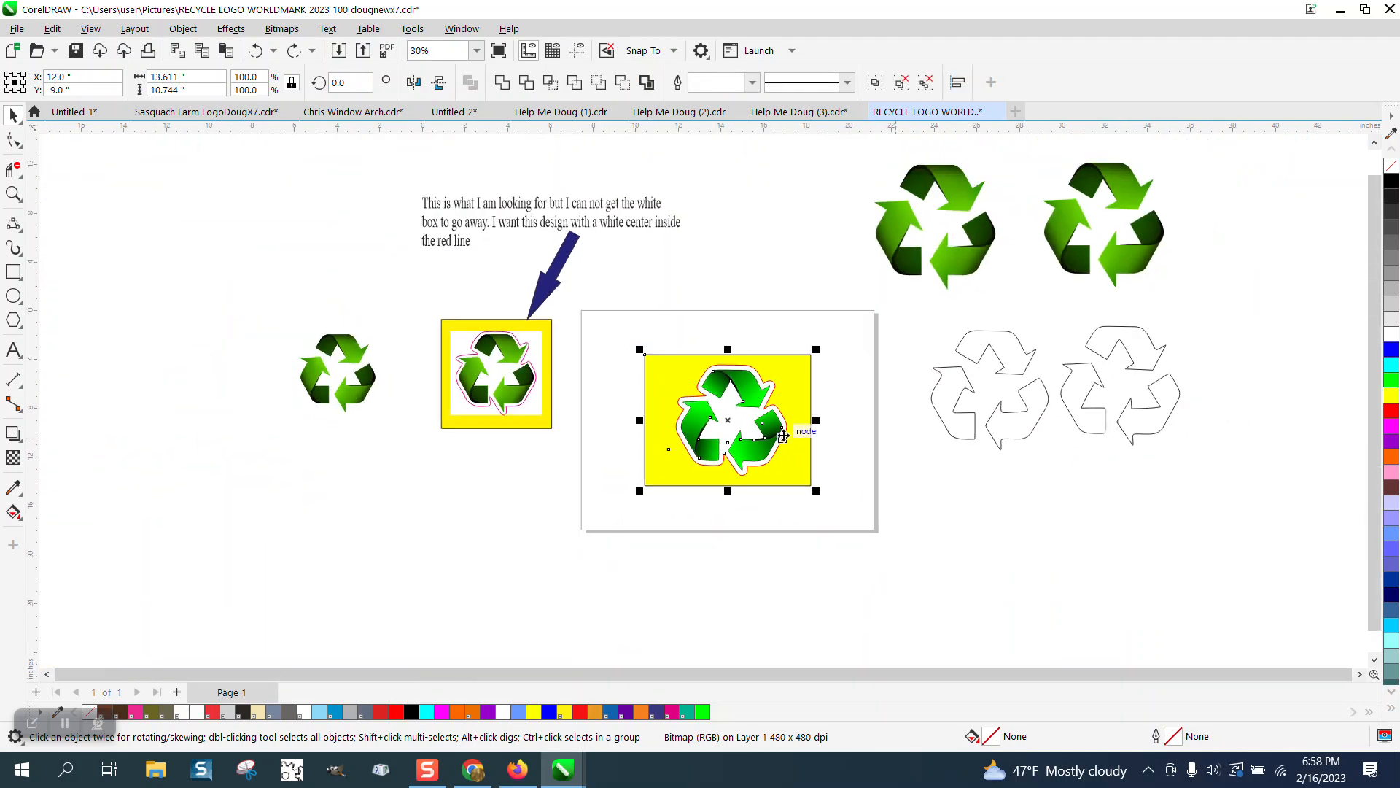
pyautogui.moveTo(731, 422); pyautogui.dragTo(209, 261)
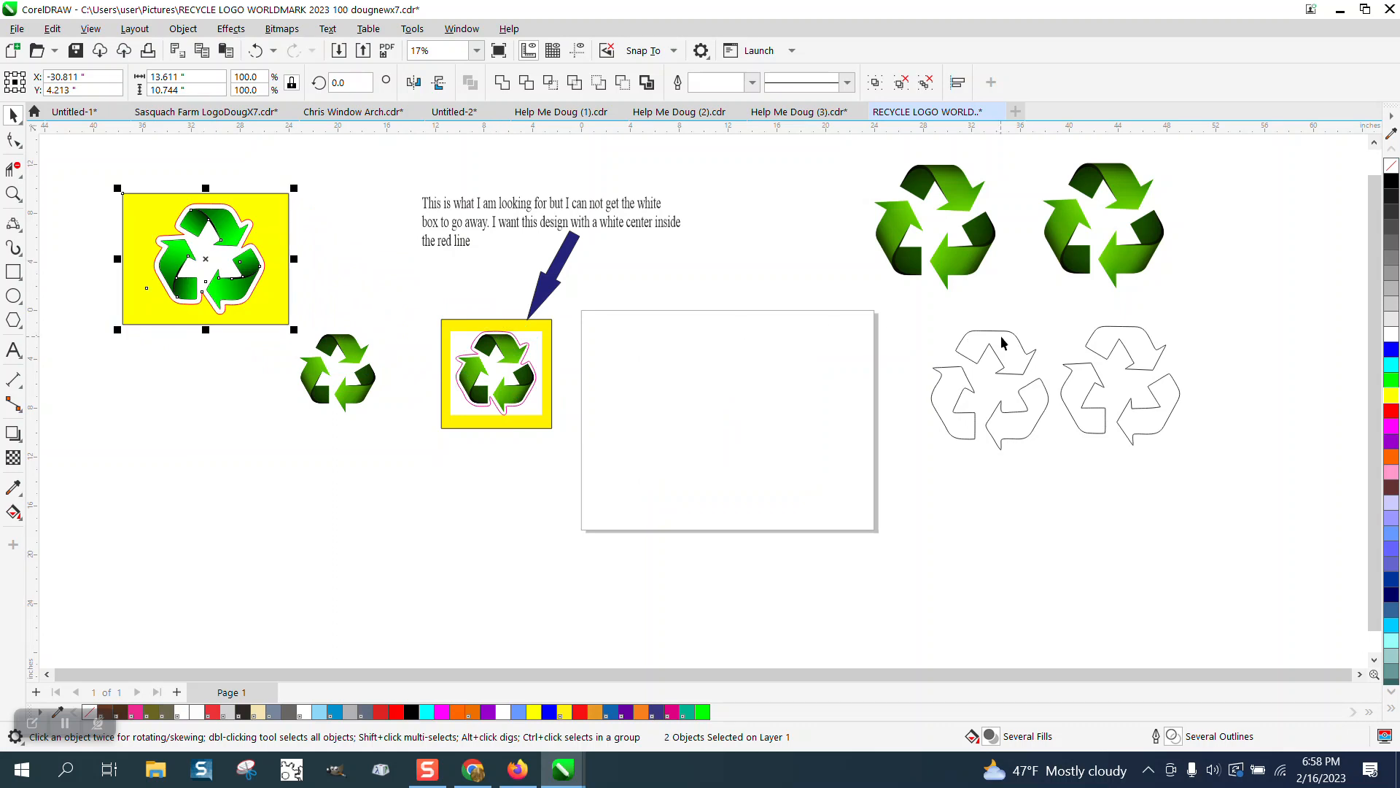
# Step: Centre the nearer black recycle outline on the page and place the finished green logo group beside it, without its yellow rectangle
pyautogui.click(1003, 340)
pyautogui.press('p')
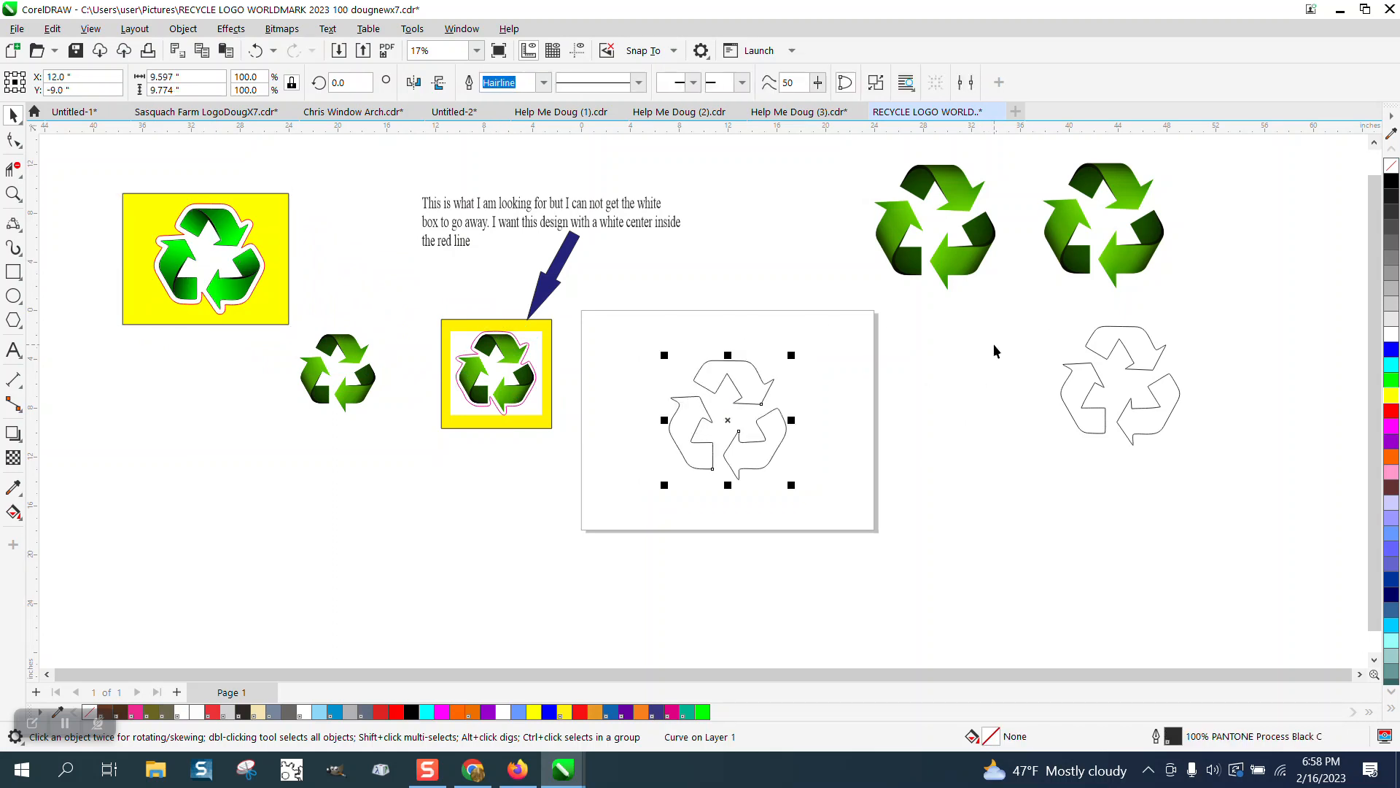
pyautogui.click(13, 194)
pyautogui.click(13, 114)
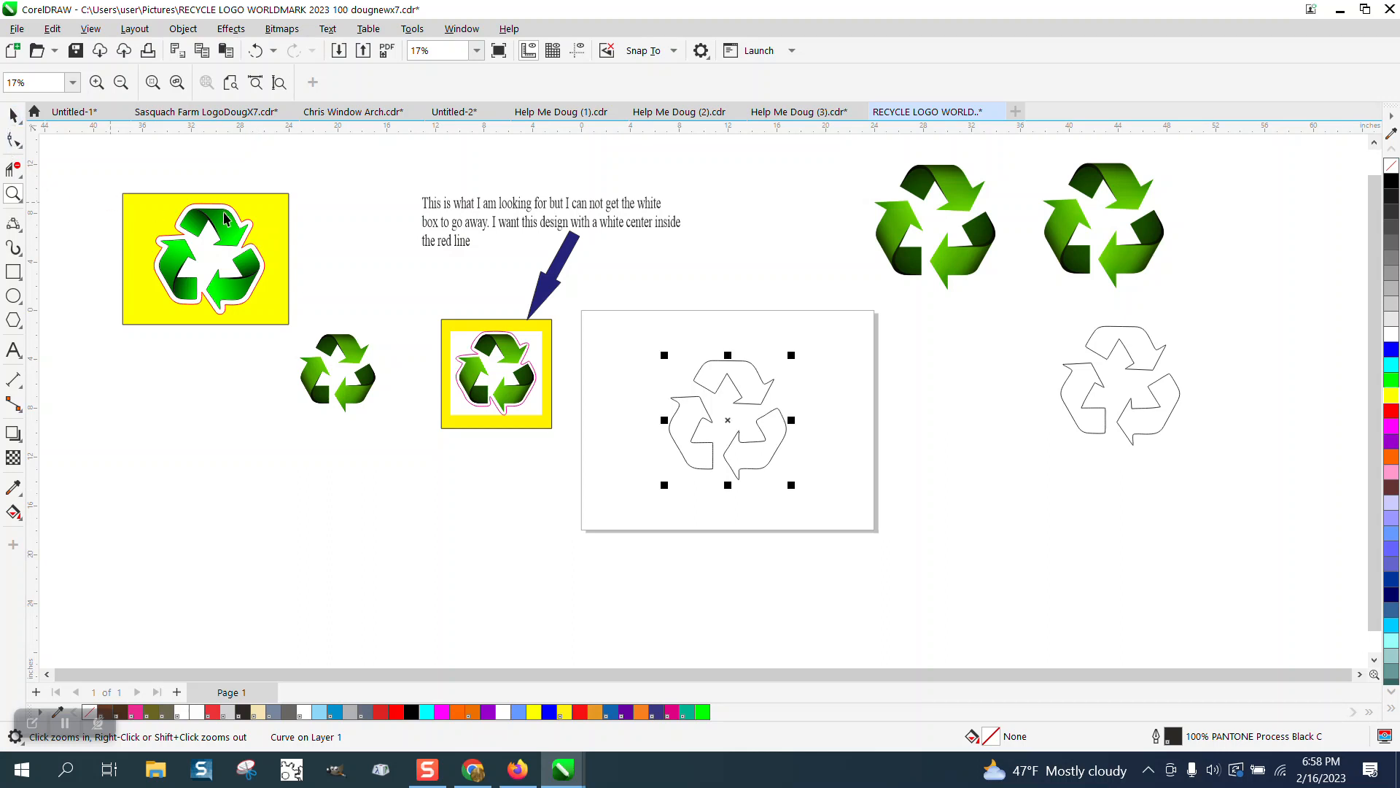
pyautogui.moveTo(754, 377); pyautogui.dragTo(869, 381)
# Step: Compare the plain outline with the finished green logo and examine the black shadow strips at its folds
pyautogui.click(13, 194)
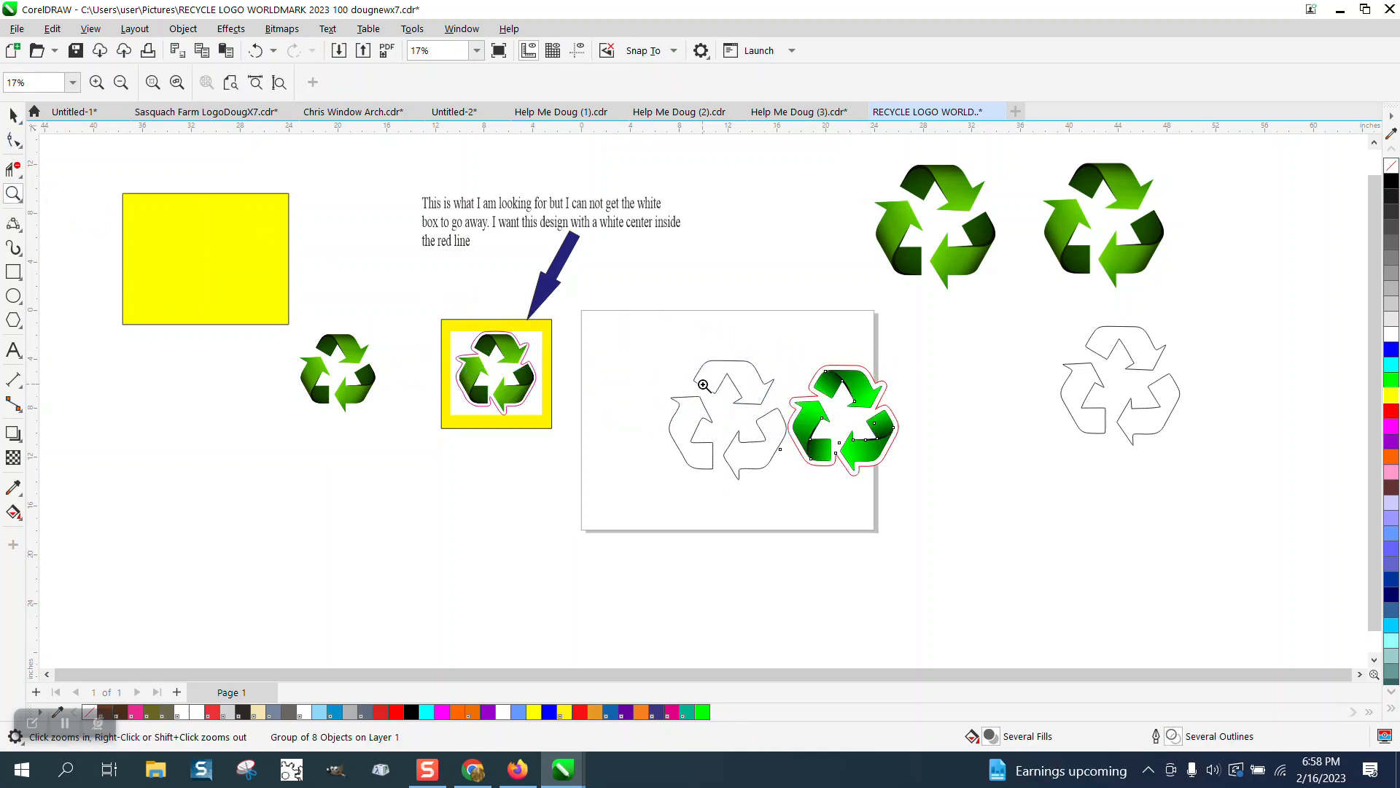
pyautogui.moveTo(626, 320); pyautogui.dragTo(945, 557)
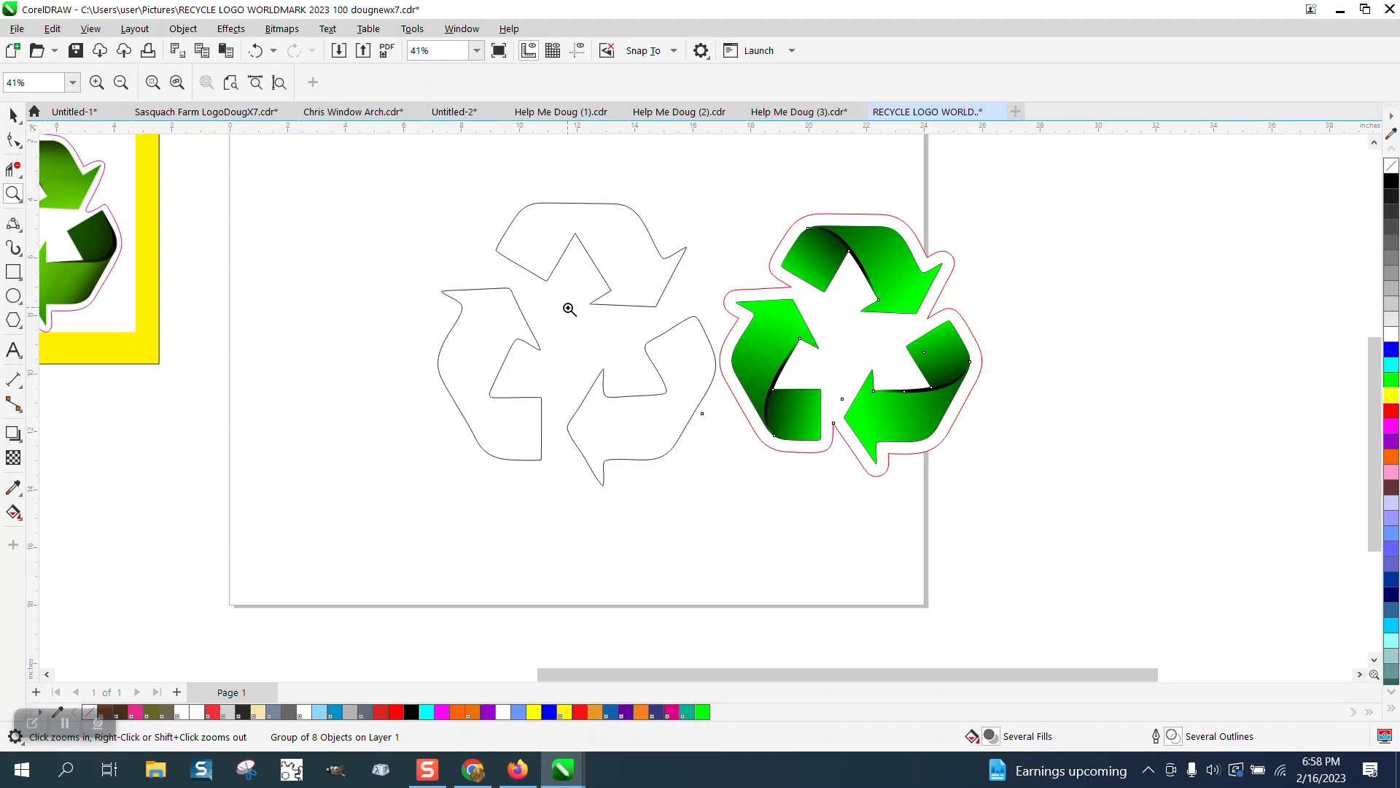
pyautogui.moveTo(868, 360); pyautogui.dragTo(1018, 418)
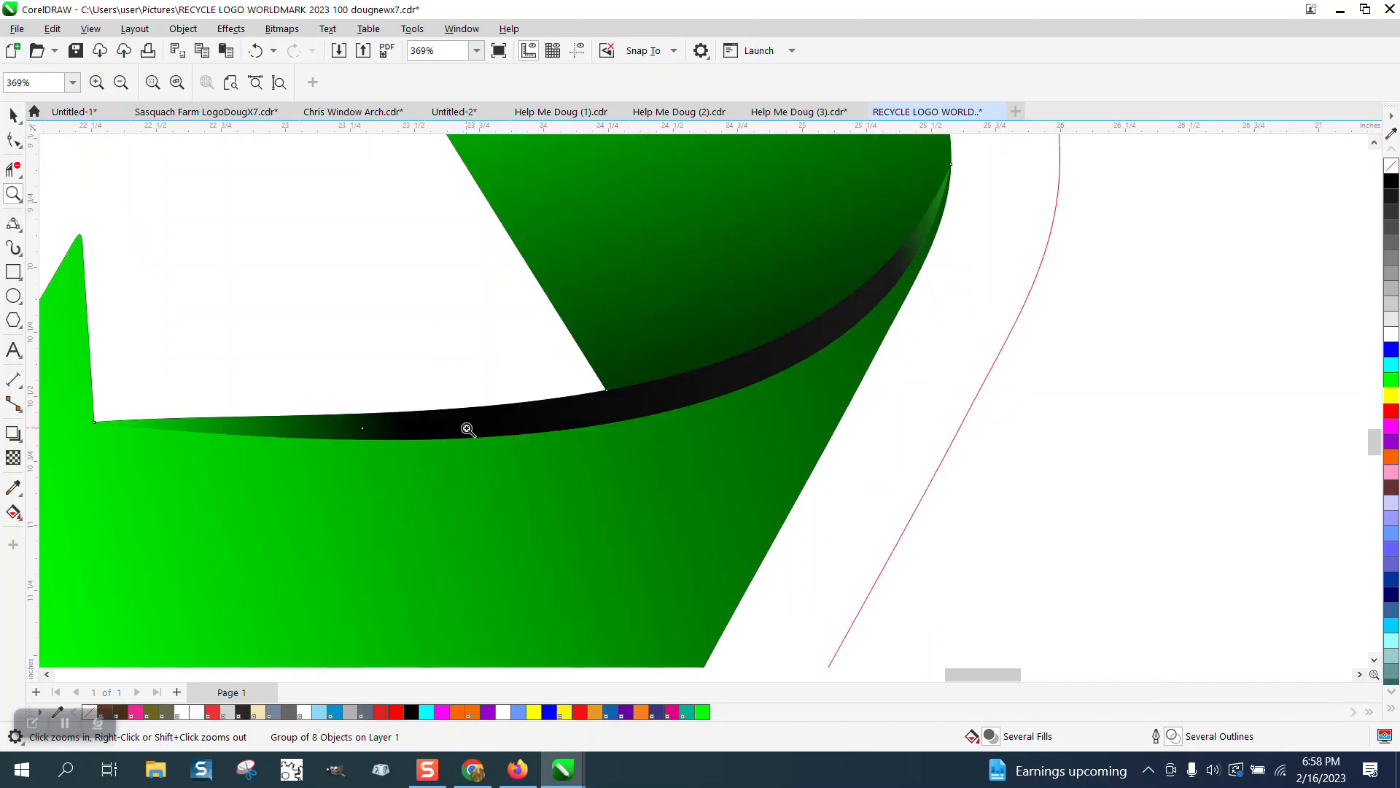
pyautogui.scroll(-1, 879, 303)
pyautogui.scroll(-1, 681, 387)
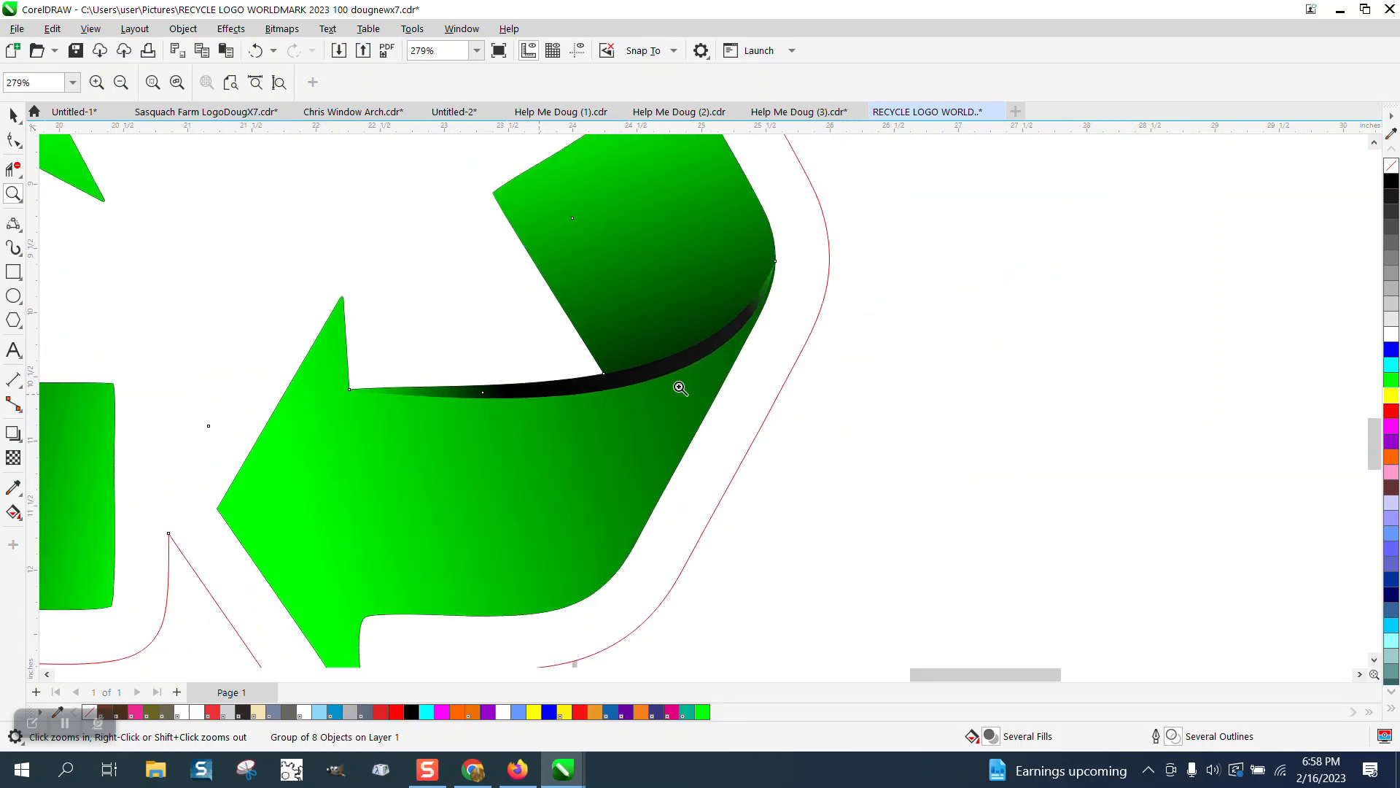
pyautogui.scroll(-12, 680, 387)
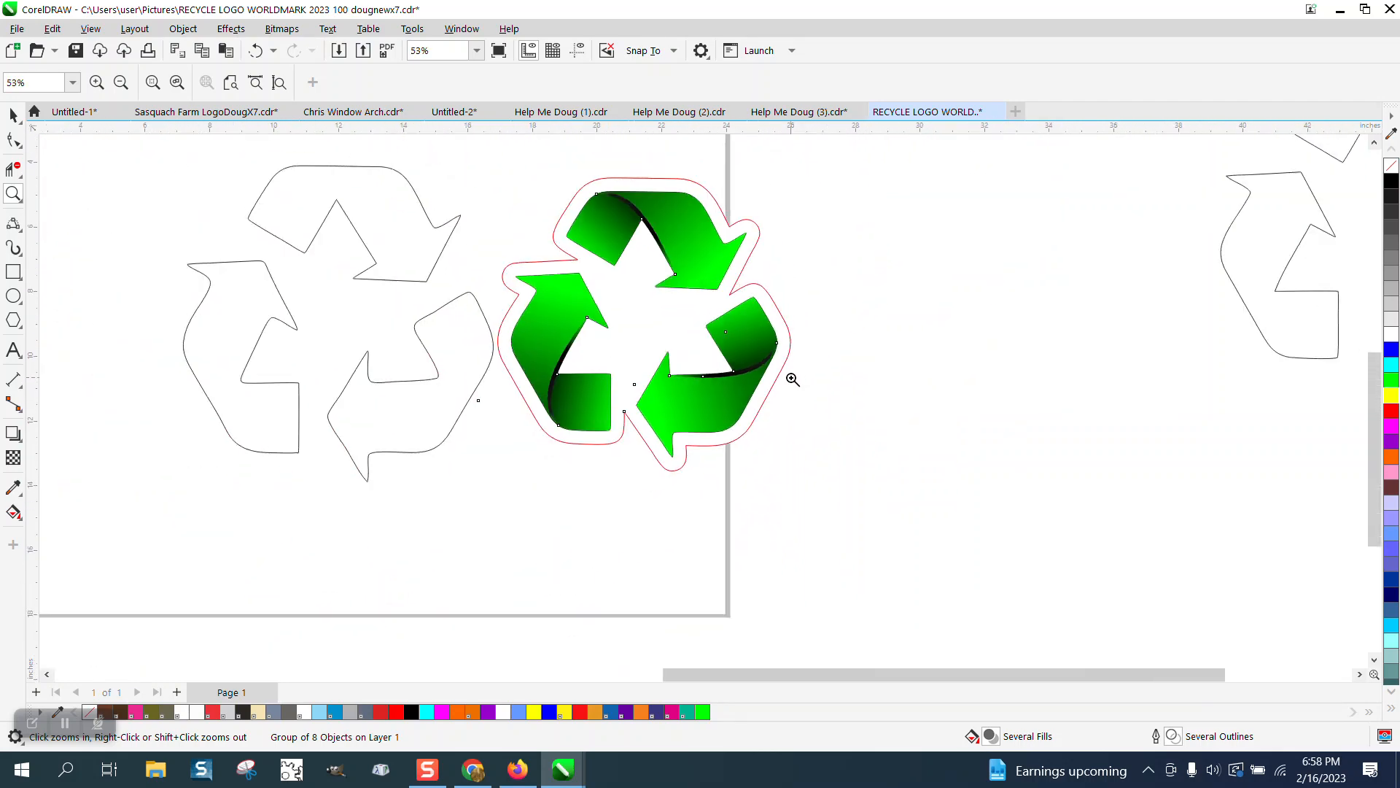
pyautogui.scroll(-1, 698, 368)
# Step: Draw a 3-Point Curve about 1.95 by 0.77 inches across the top arrow's fold, from its outer shoulder node to the inner corner
pyautogui.click(22, 233)
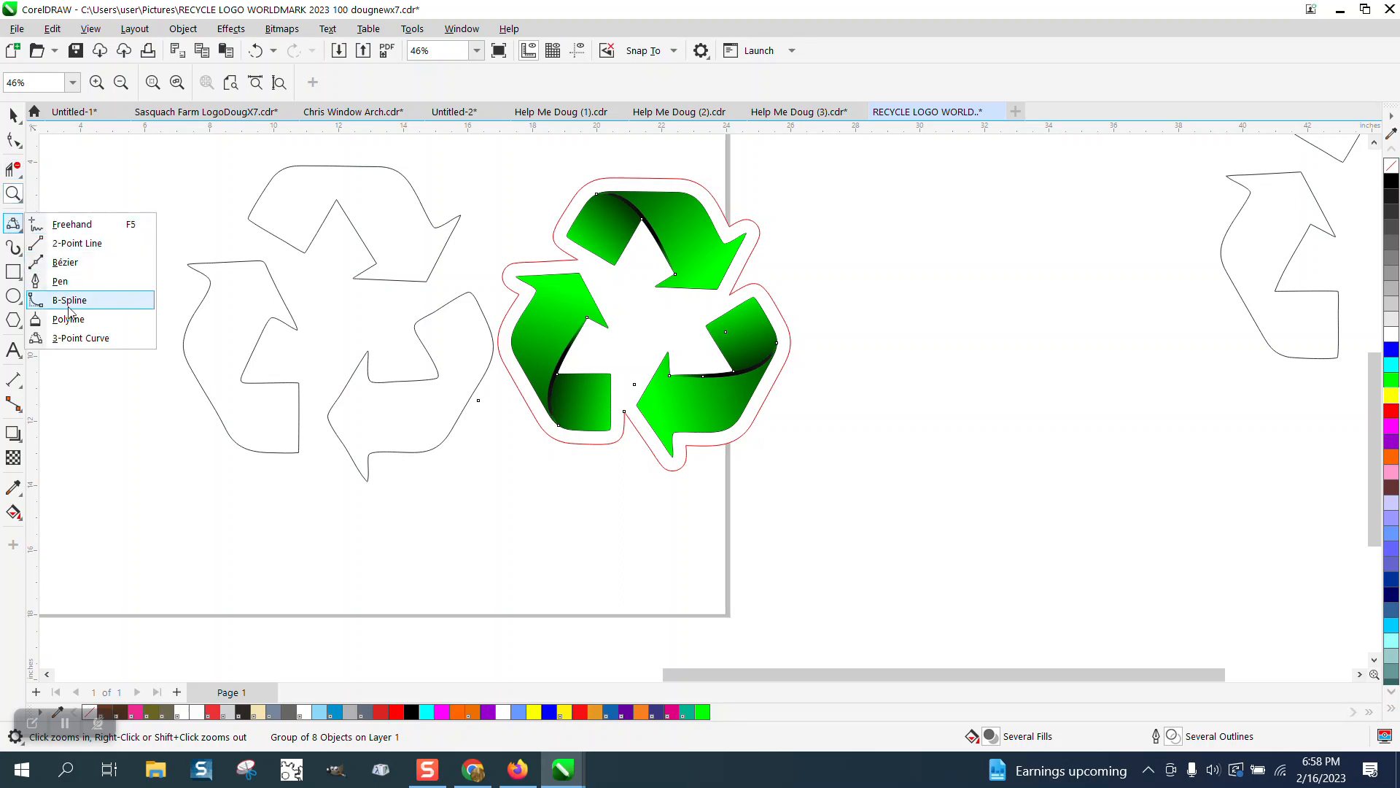
pyautogui.click(70, 337)
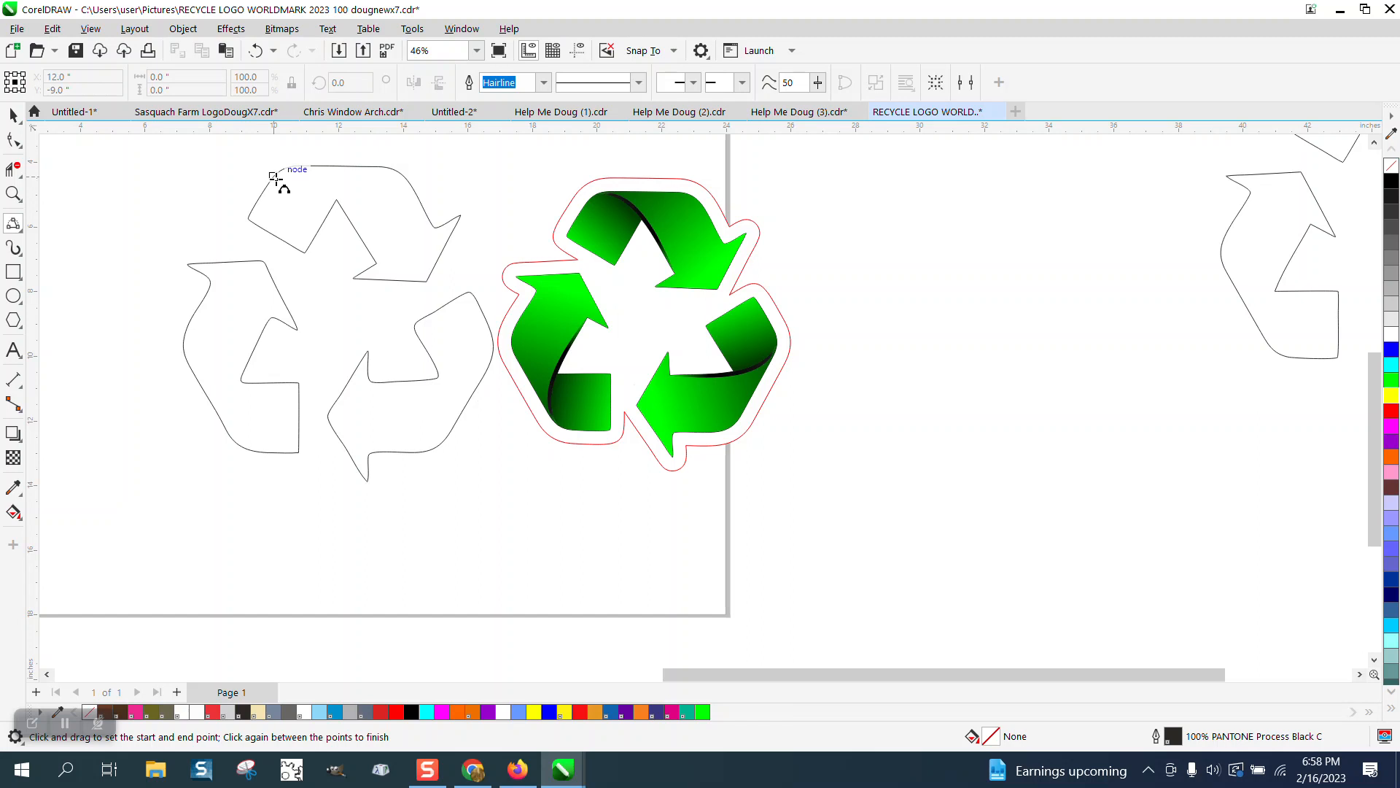
pyautogui.moveTo(275, 177); pyautogui.dragTo(338, 198)
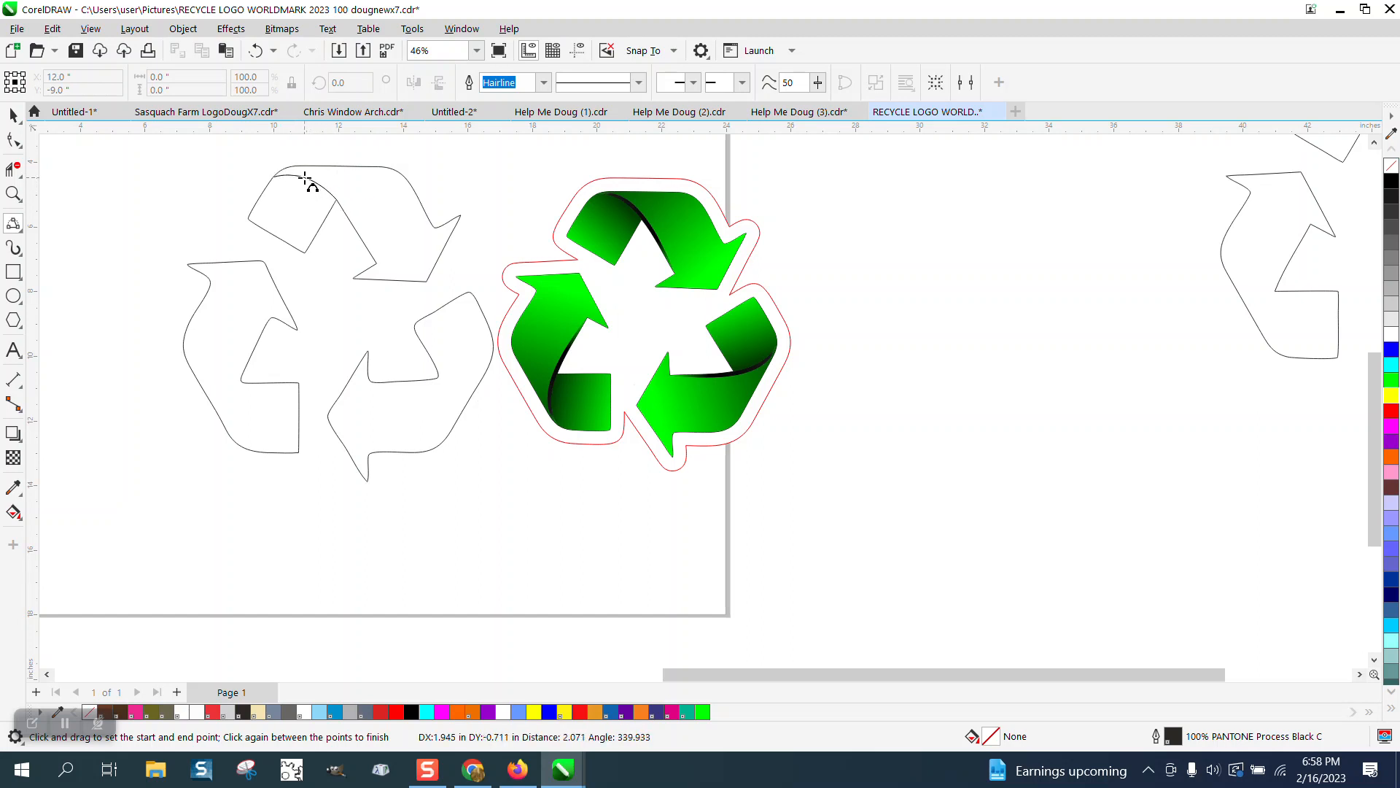
pyautogui.click(305, 178)
pyautogui.press('space')
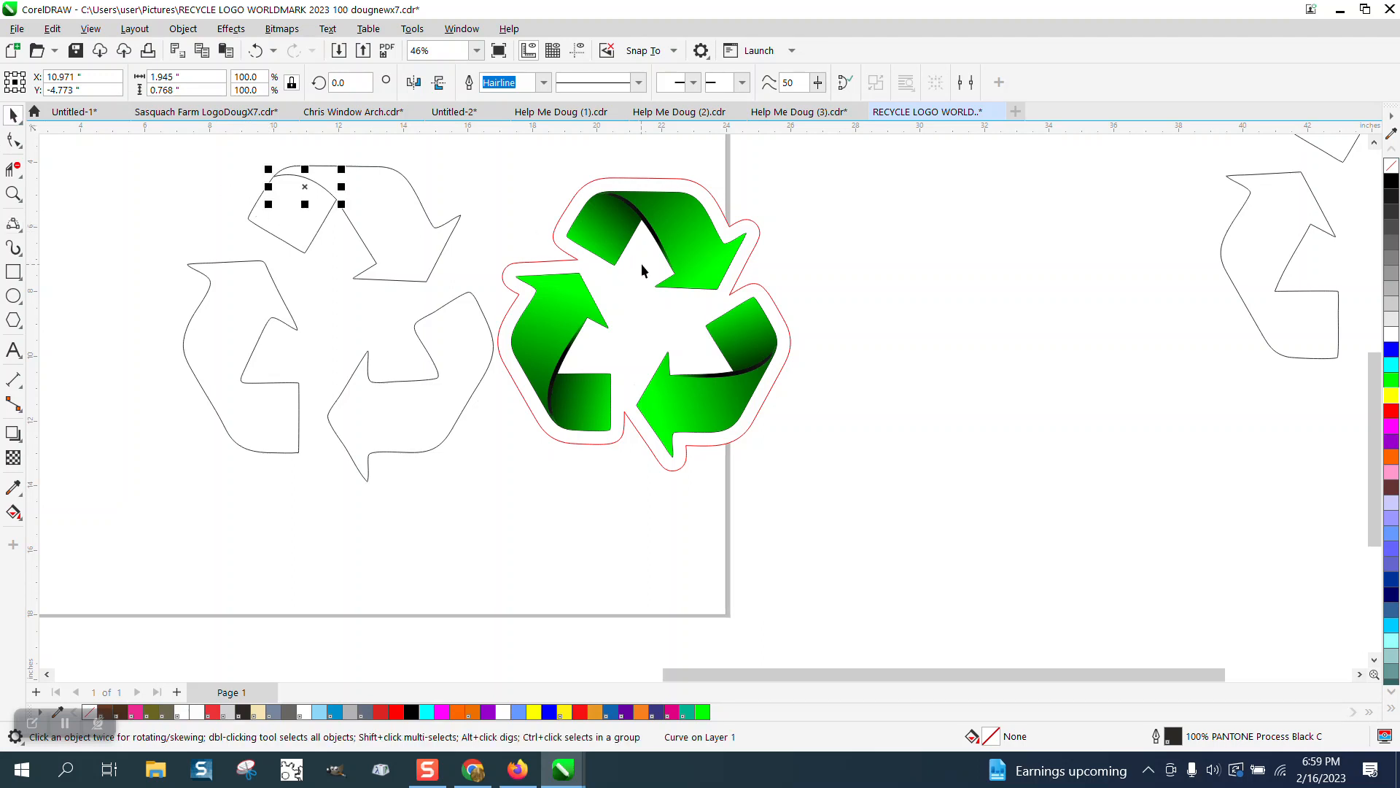
# Step: Draw a second 3-Point Curve, spanning about 4.17 inches, from the same shoulder node to the inner base of the top arrow's head
pyautogui.click(13, 193)
pyautogui.moveTo(234, 156); pyautogui.dragTo(573, 398)
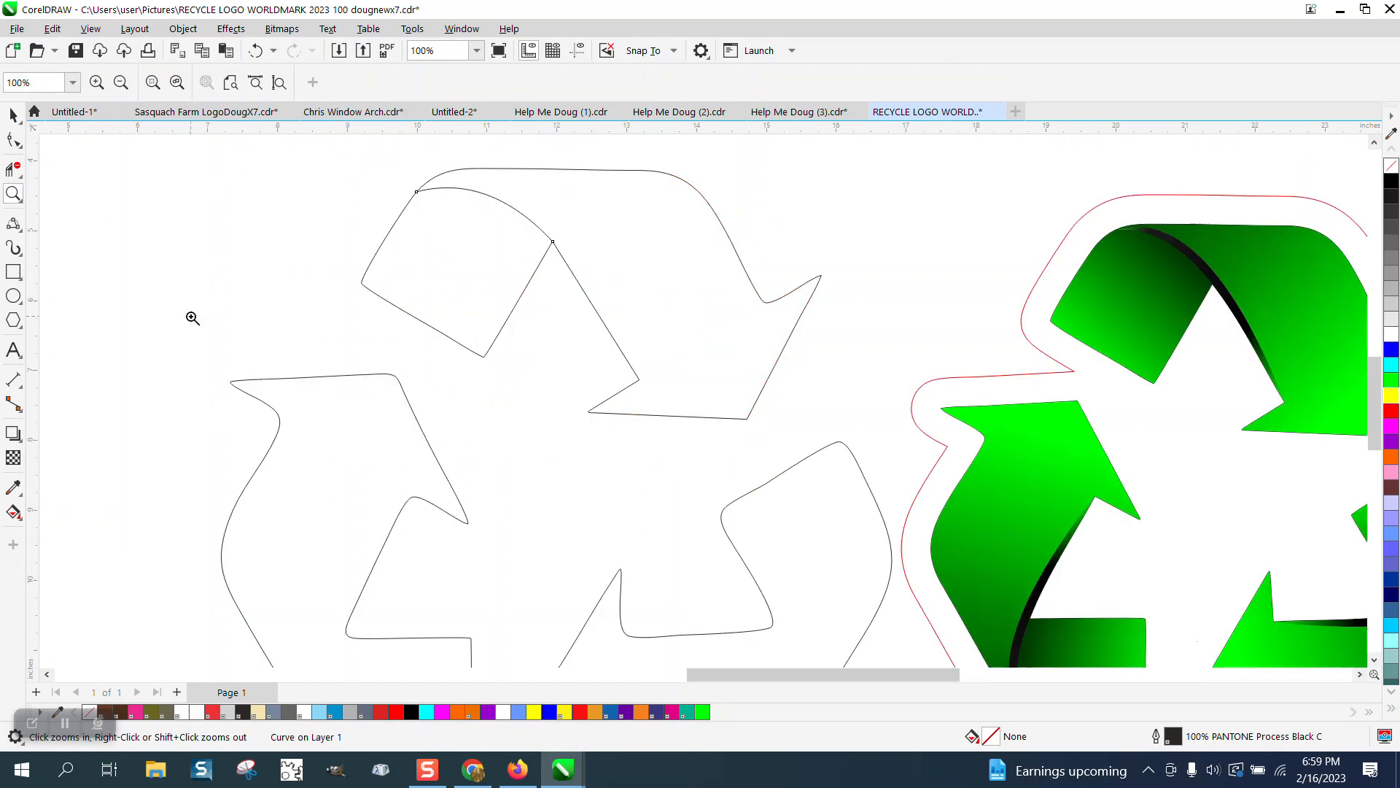
pyautogui.click(13, 222)
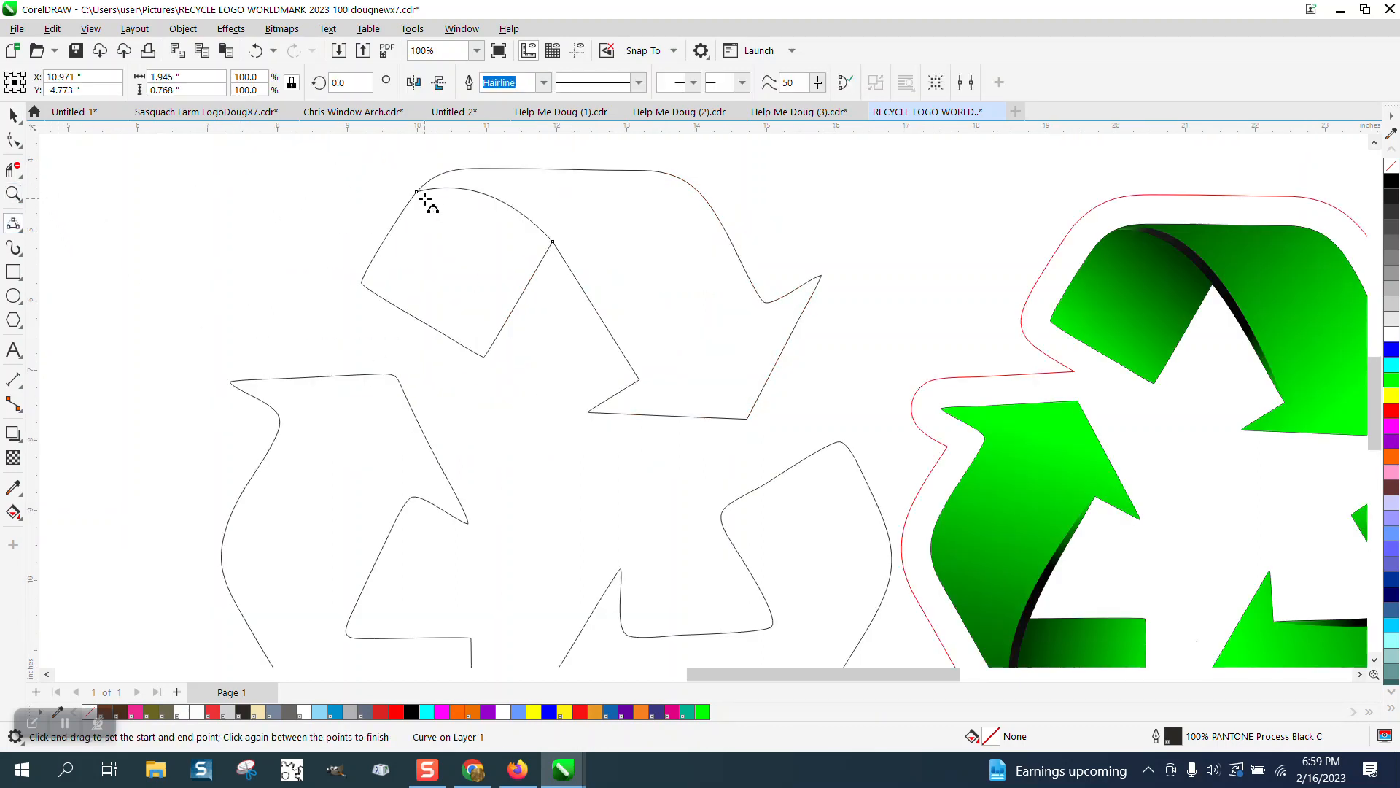
pyautogui.moveTo(415, 192); pyautogui.dragTo(639, 380)
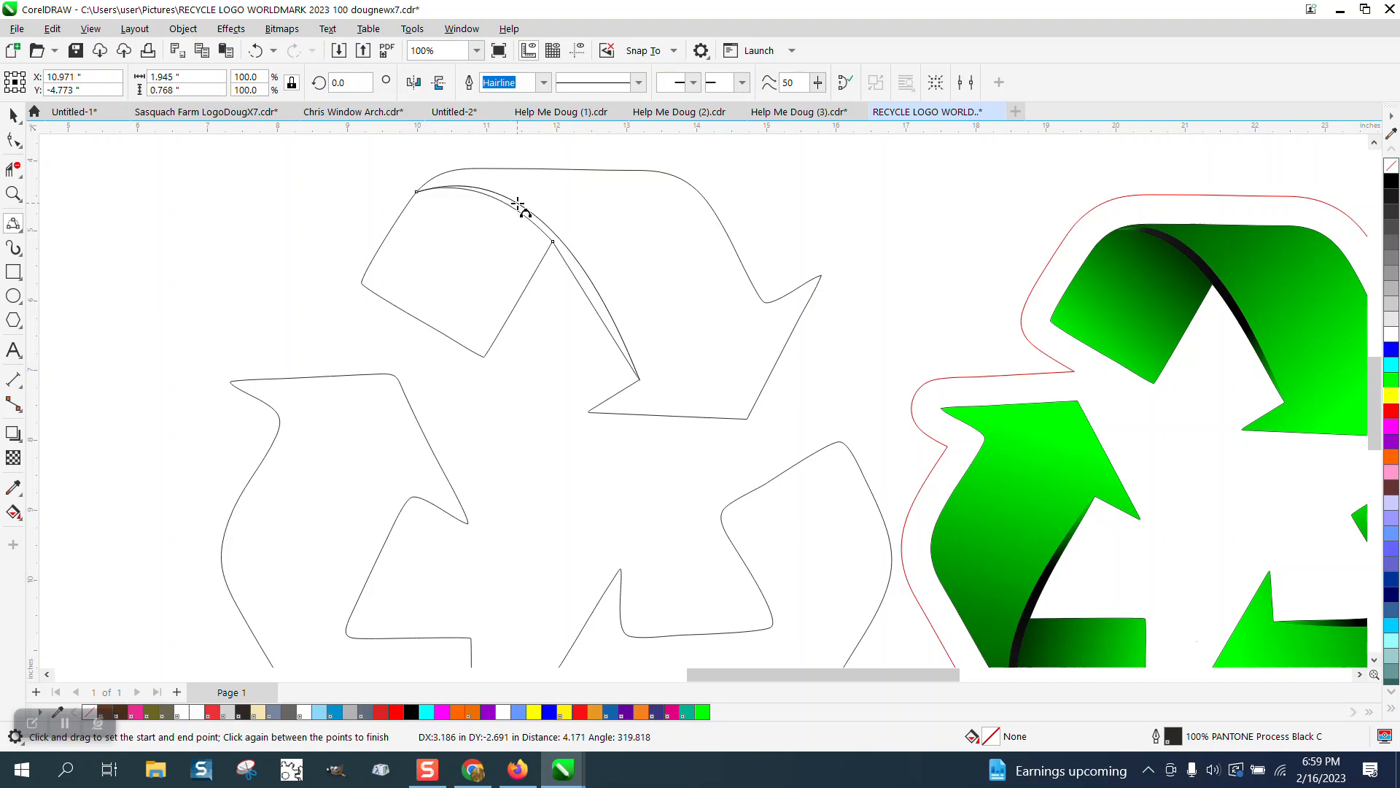
pyautogui.click(520, 207)
# Step: Open the joined fold curves for node editing and nudge the inner curve's node and control handle at the top arrow's inner corner
pyautogui.press('z')
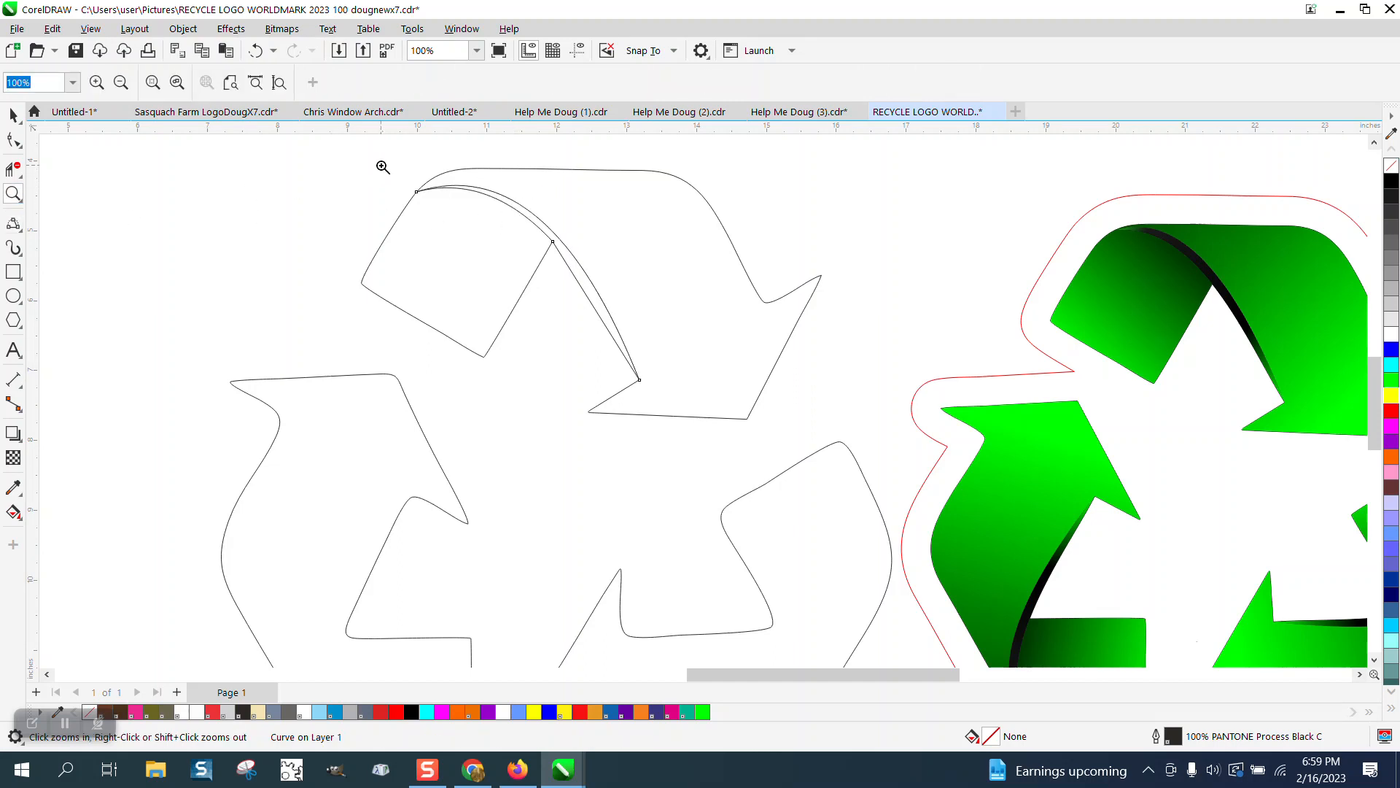
pyautogui.moveTo(383, 167); pyautogui.dragTo(483, 211)
pyautogui.scroll(-3, 313, 272)
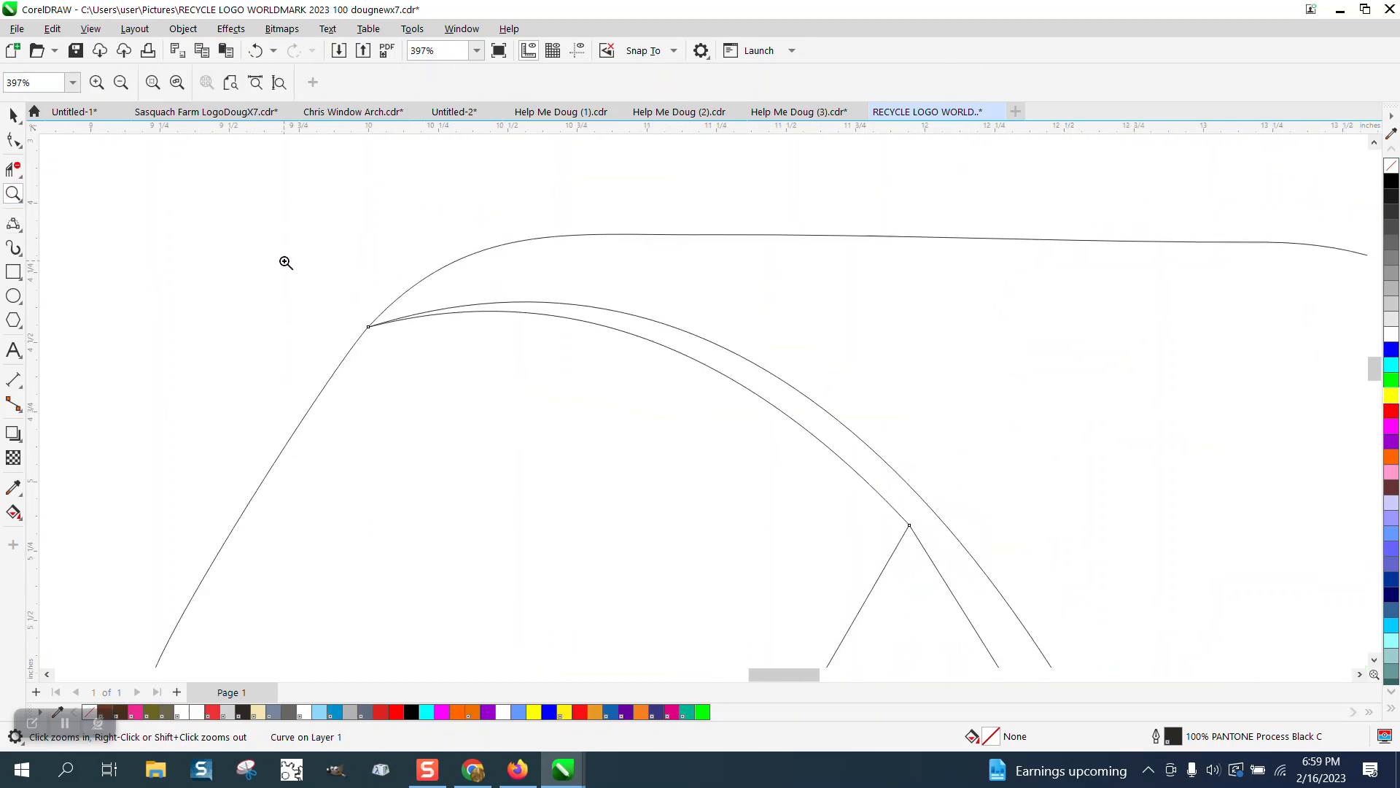
pyautogui.scroll(-2, 292, 262)
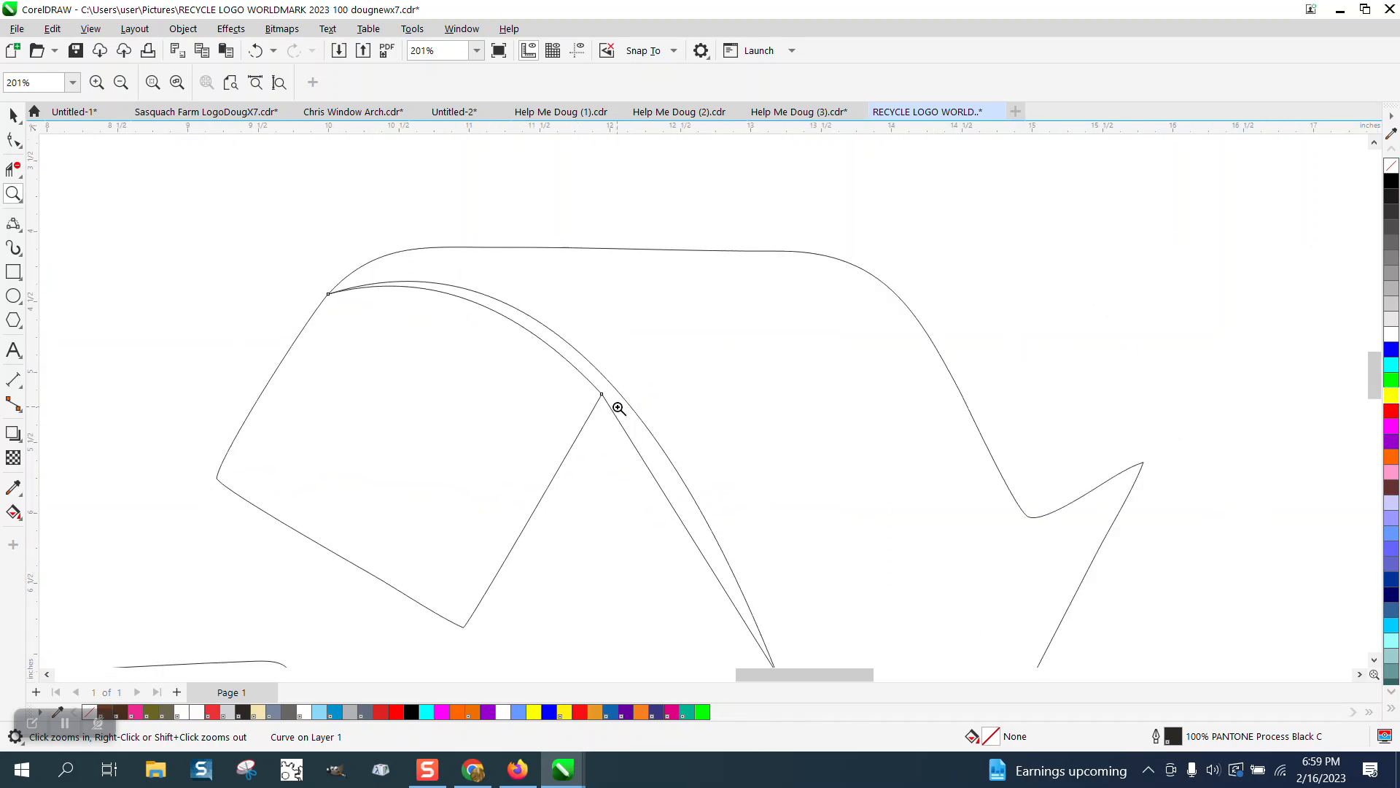
pyautogui.scroll(4, 587, 381)
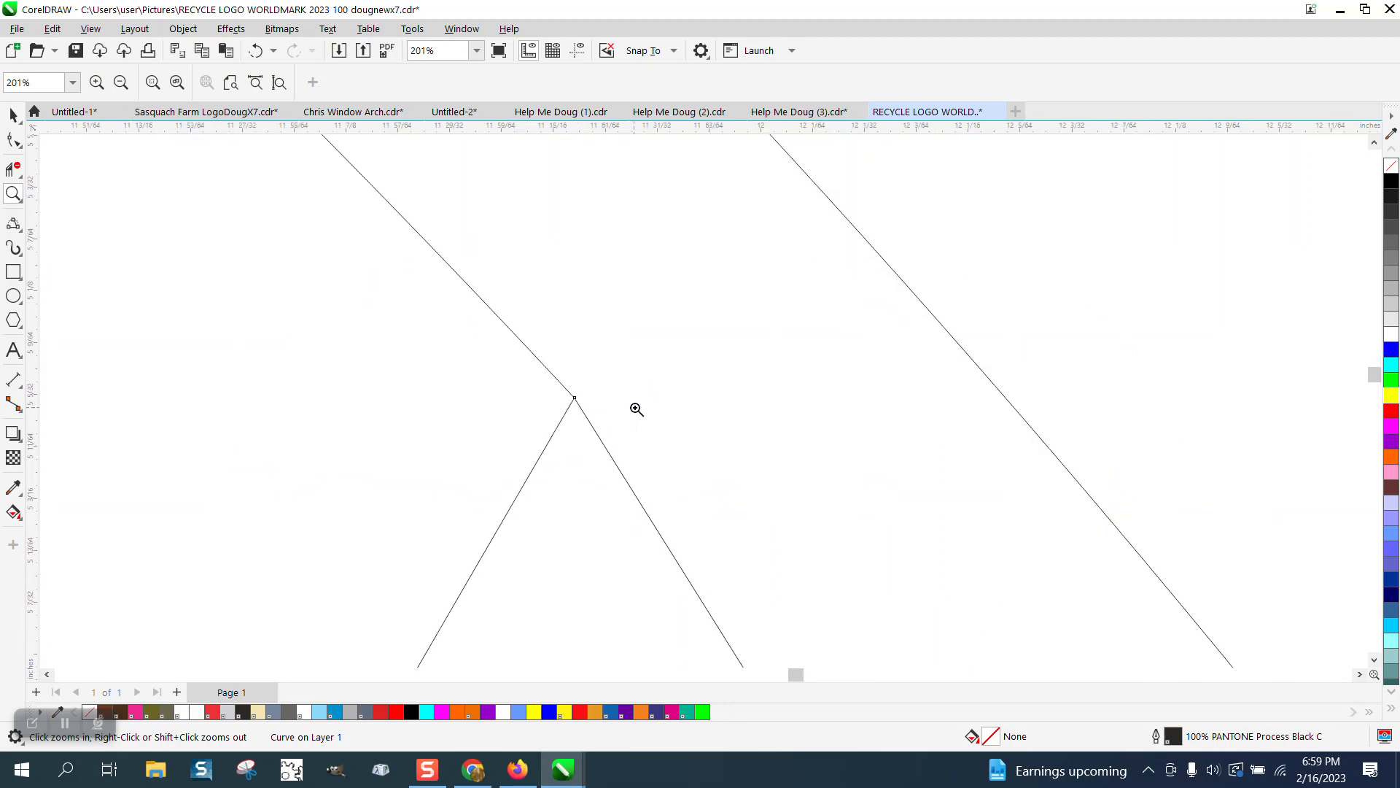
pyautogui.scroll(-5, 584, 385)
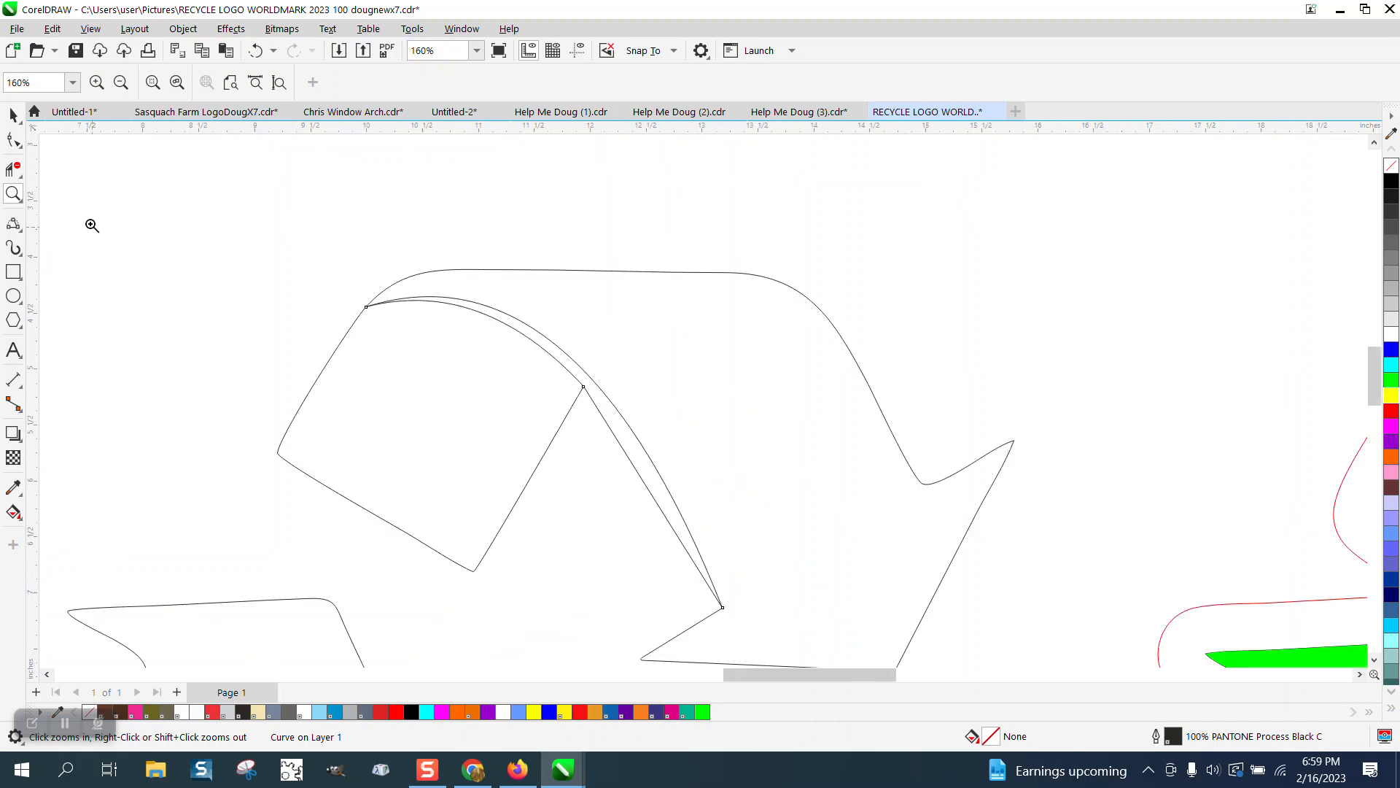
pyautogui.click(13, 139)
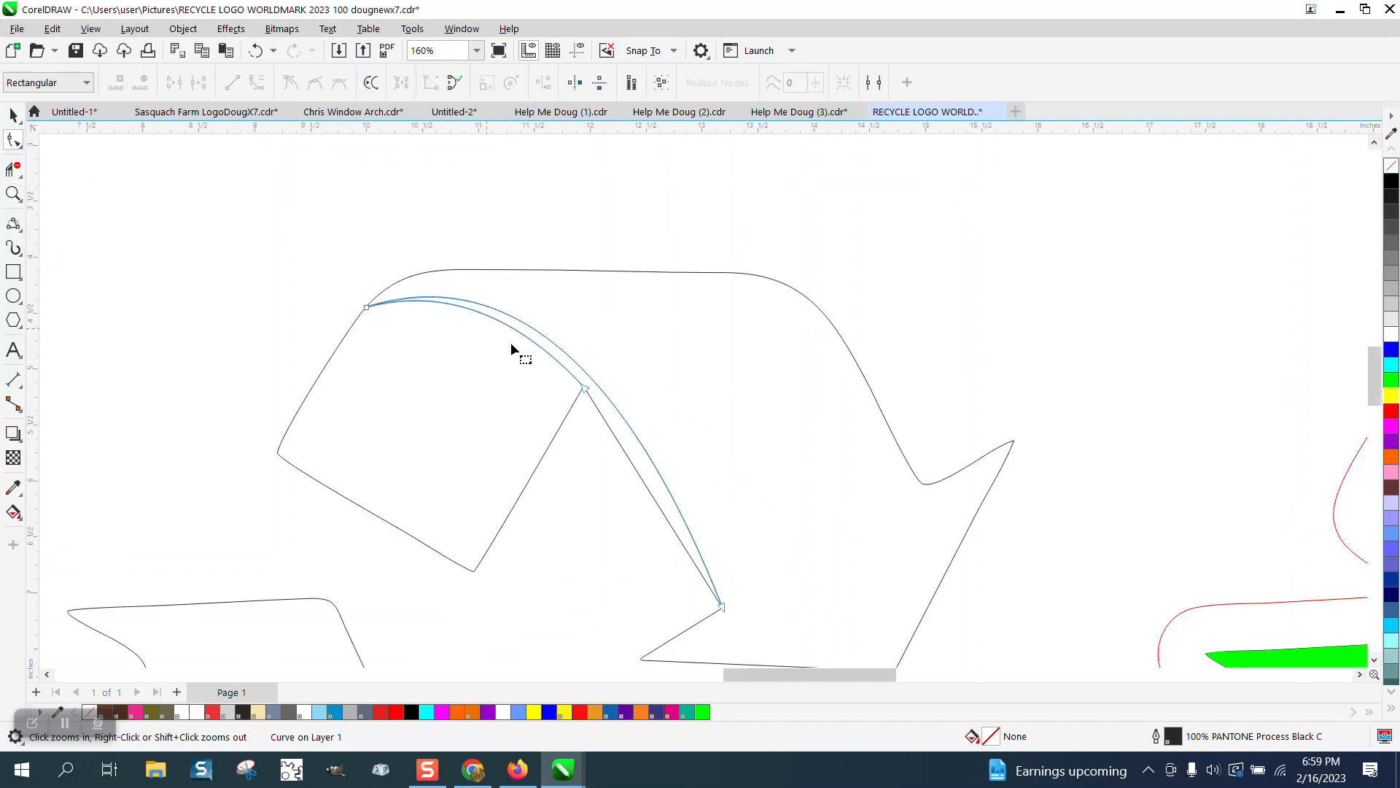
pyautogui.click(722, 603)
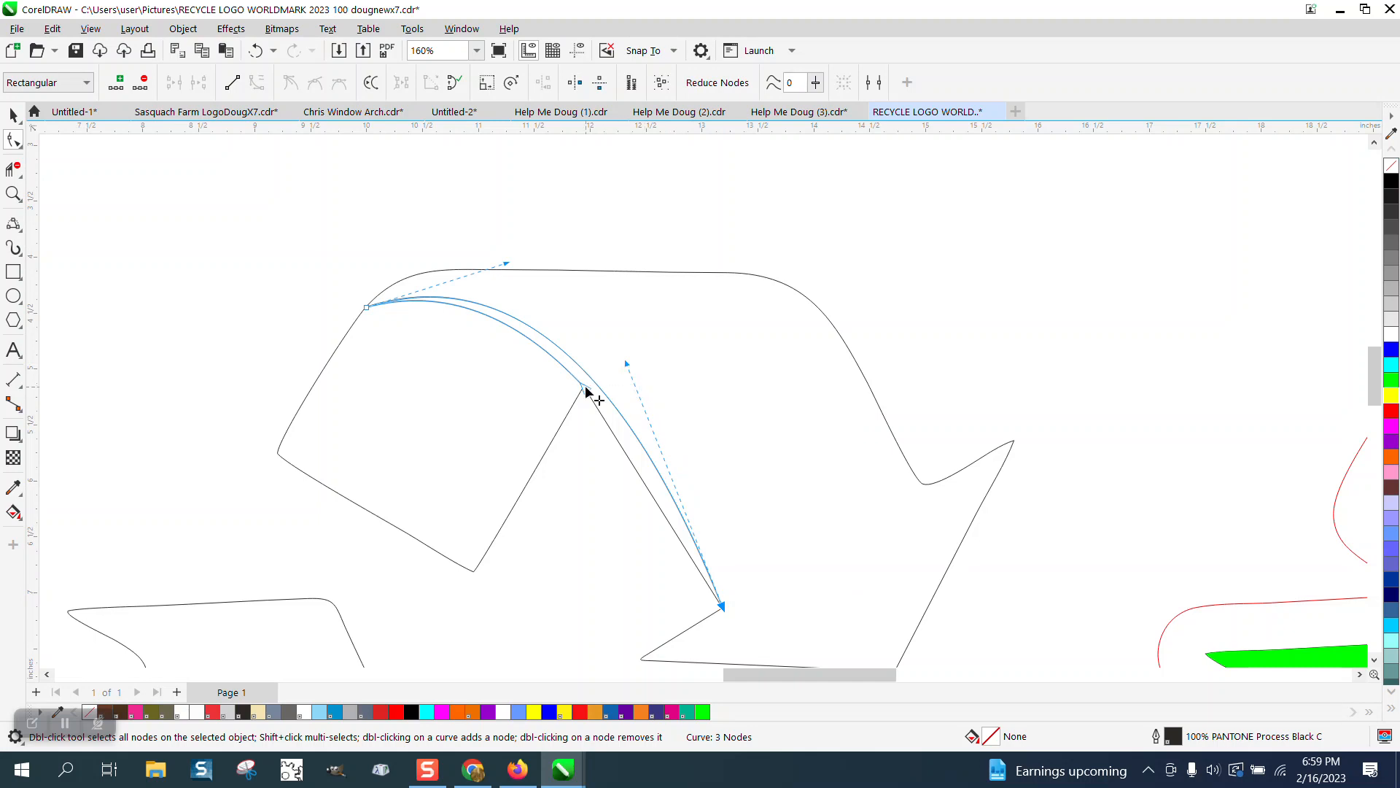
pyautogui.moveTo(586, 388)
pyautogui.mouseDown()
pyautogui.moveTo(619, 390)
pyautogui.moveTo(584, 388)
pyautogui.mouseUp()
pyautogui.moveTo(516, 314); pyautogui.dragTo(518, 308)
pyautogui.click(669, 381)
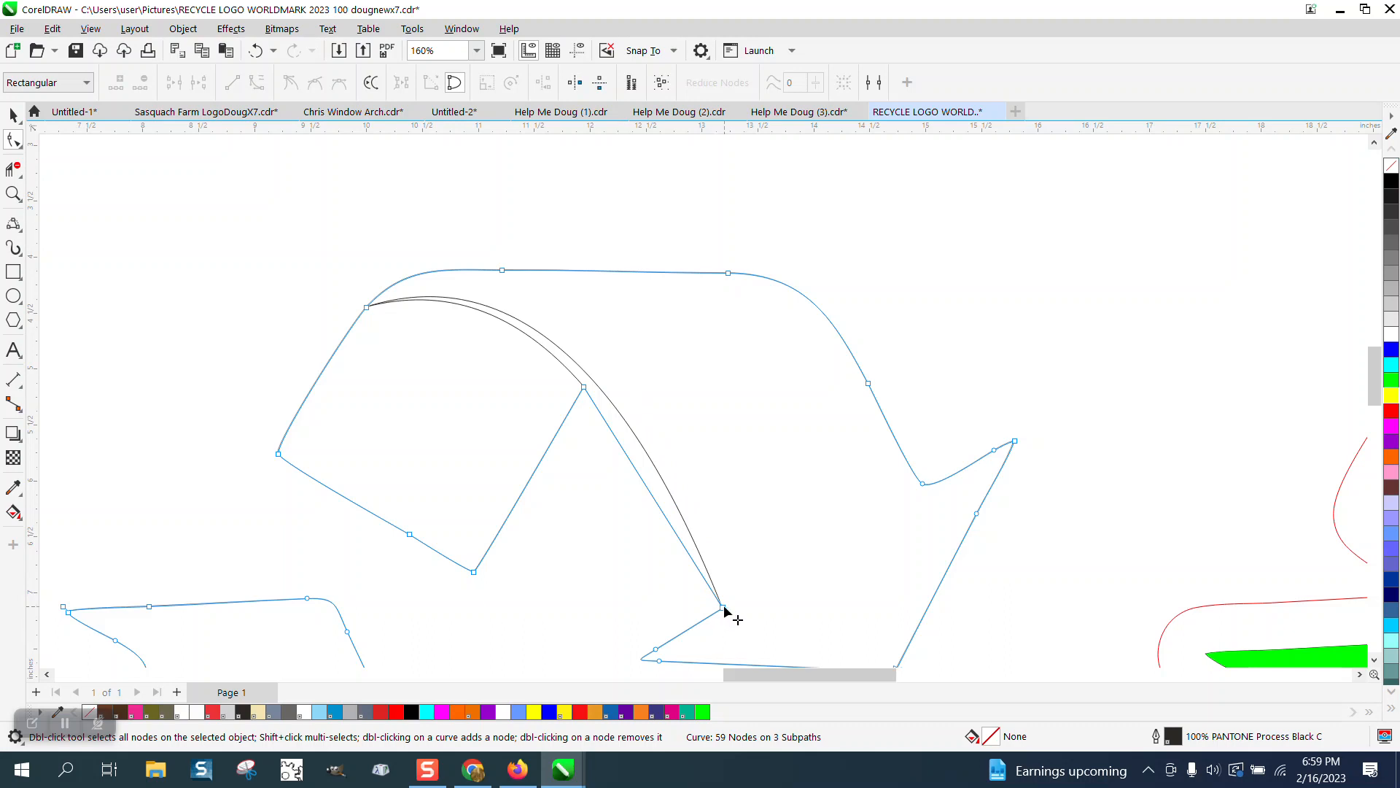
# Step: Bow the outer fold curve slightly outward using its control handles at the arrowhead base and the shoulder node
pyautogui.click(684, 516)
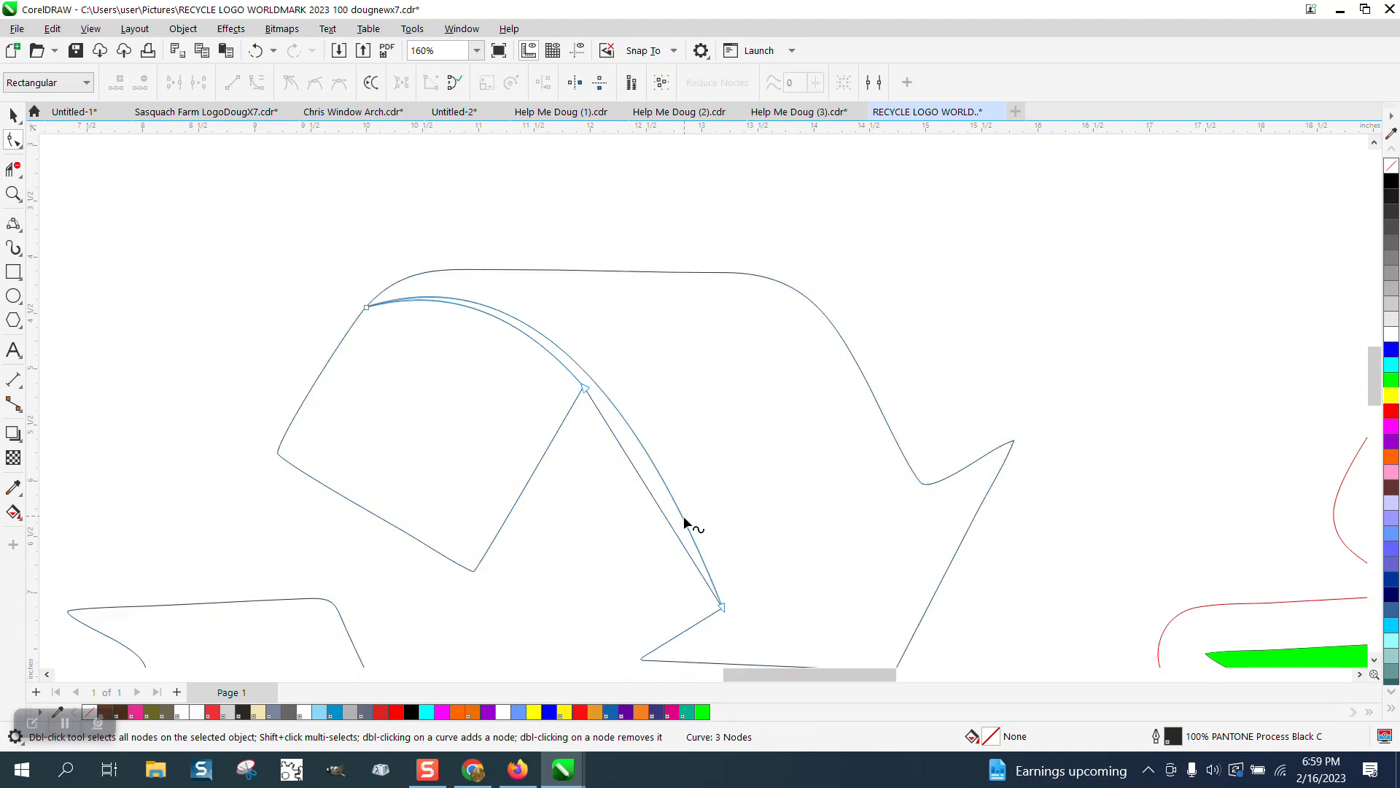
pyautogui.click(723, 607)
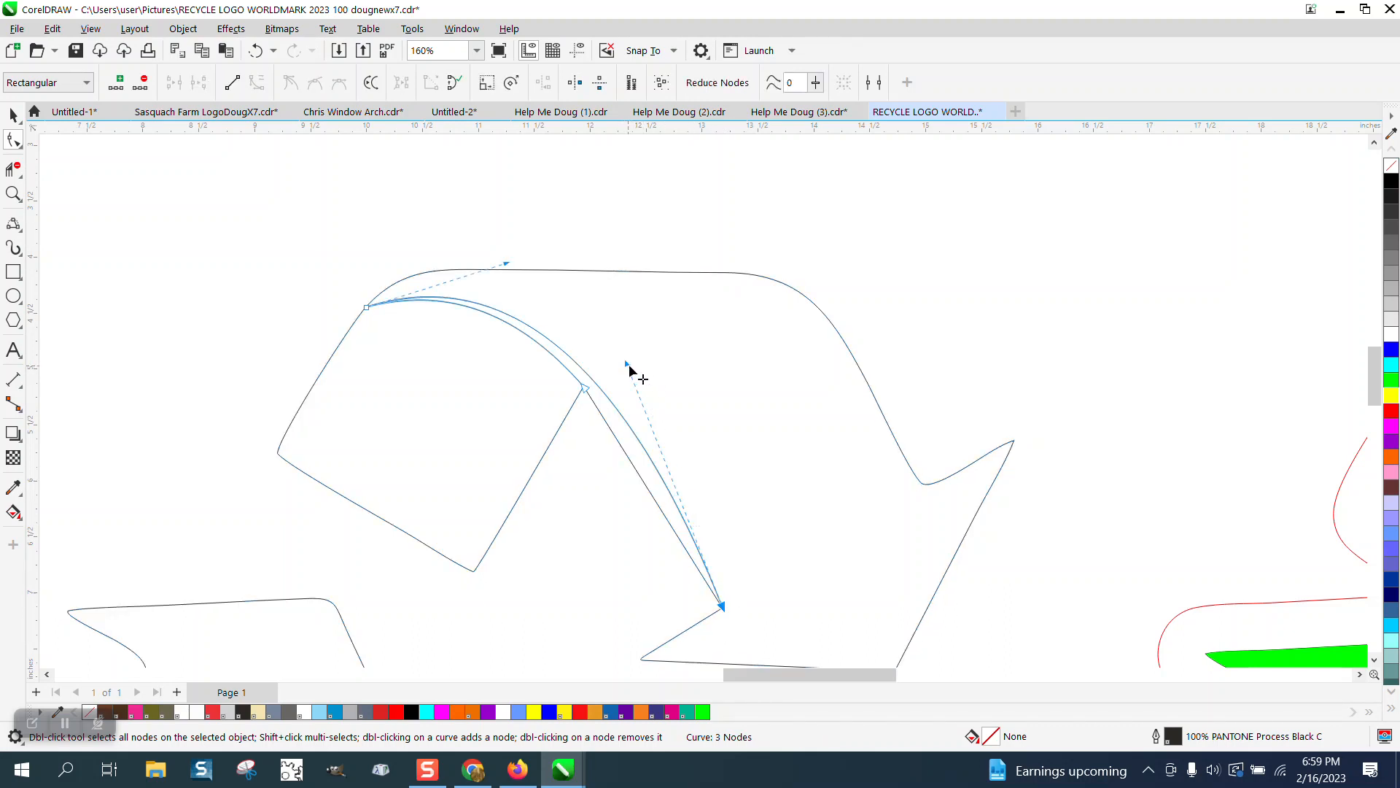
pyautogui.moveTo(628, 364); pyautogui.dragTo(635, 371)
pyautogui.moveTo(507, 262)
pyautogui.mouseDown()
pyautogui.moveTo(537, 286)
pyautogui.moveTo(509, 261)
pyautogui.mouseUp()
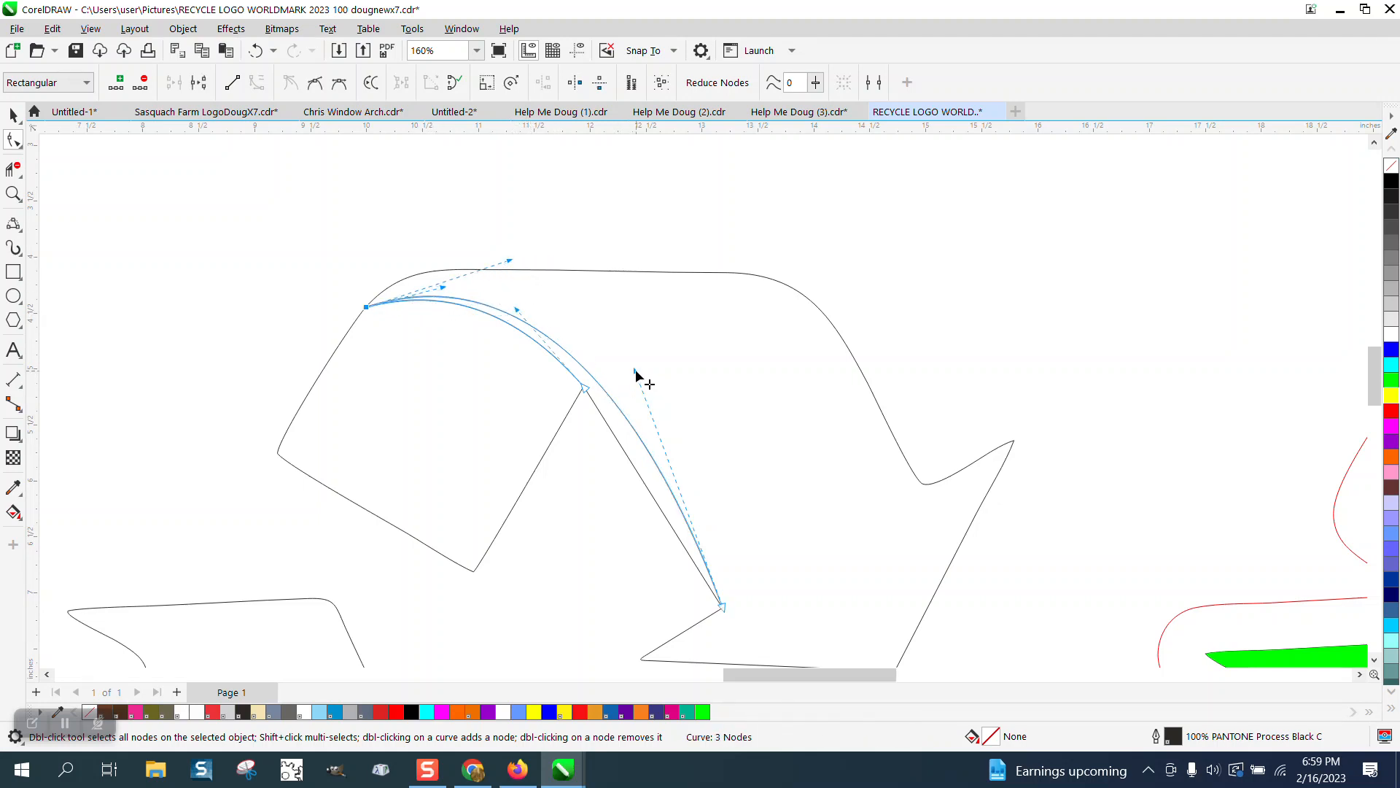
# Step: Convert the top arrow's straight edge between inner corner and arrowhead base to a curve and bend it gently towards the fold curve
pyautogui.click(620, 447)
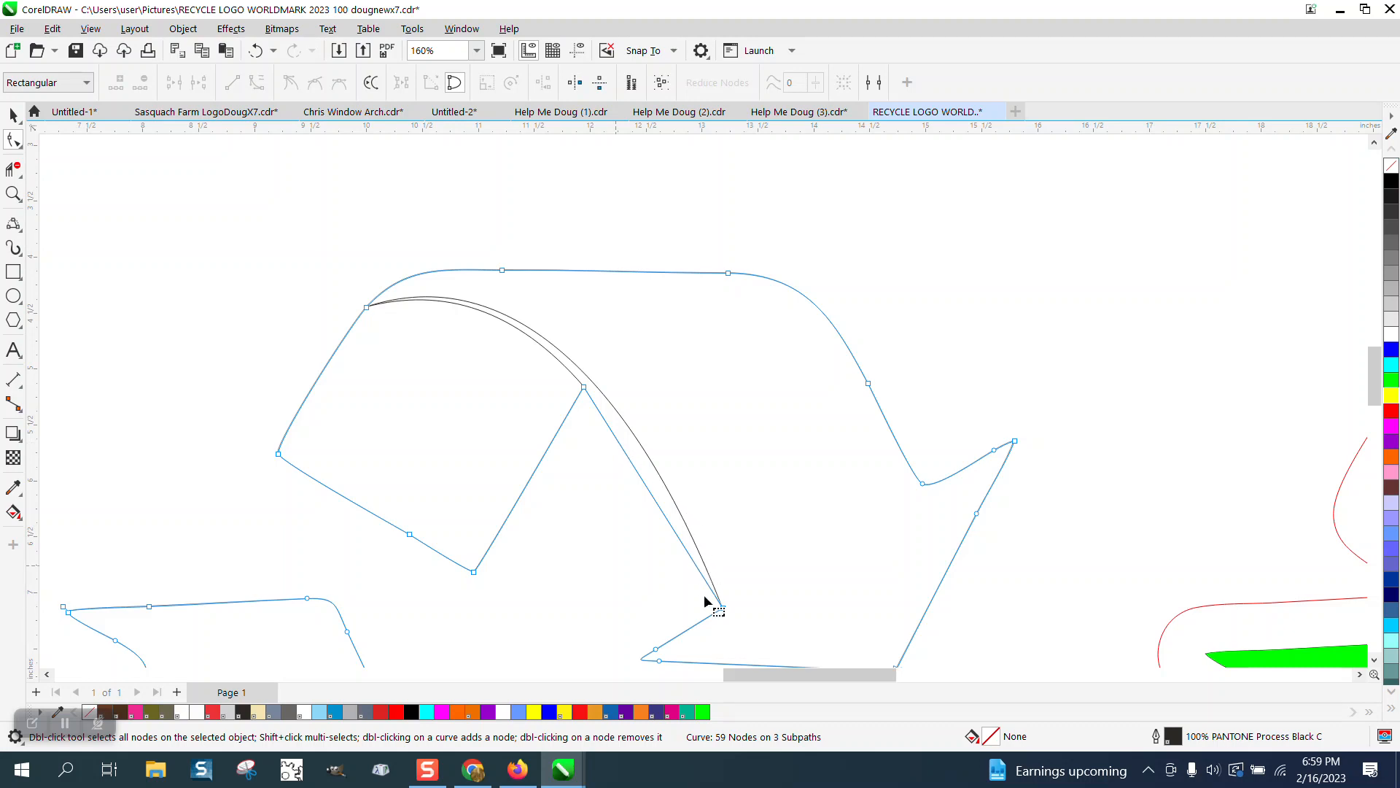
pyautogui.moveTo(566, 378); pyautogui.dragTo(740, 625)
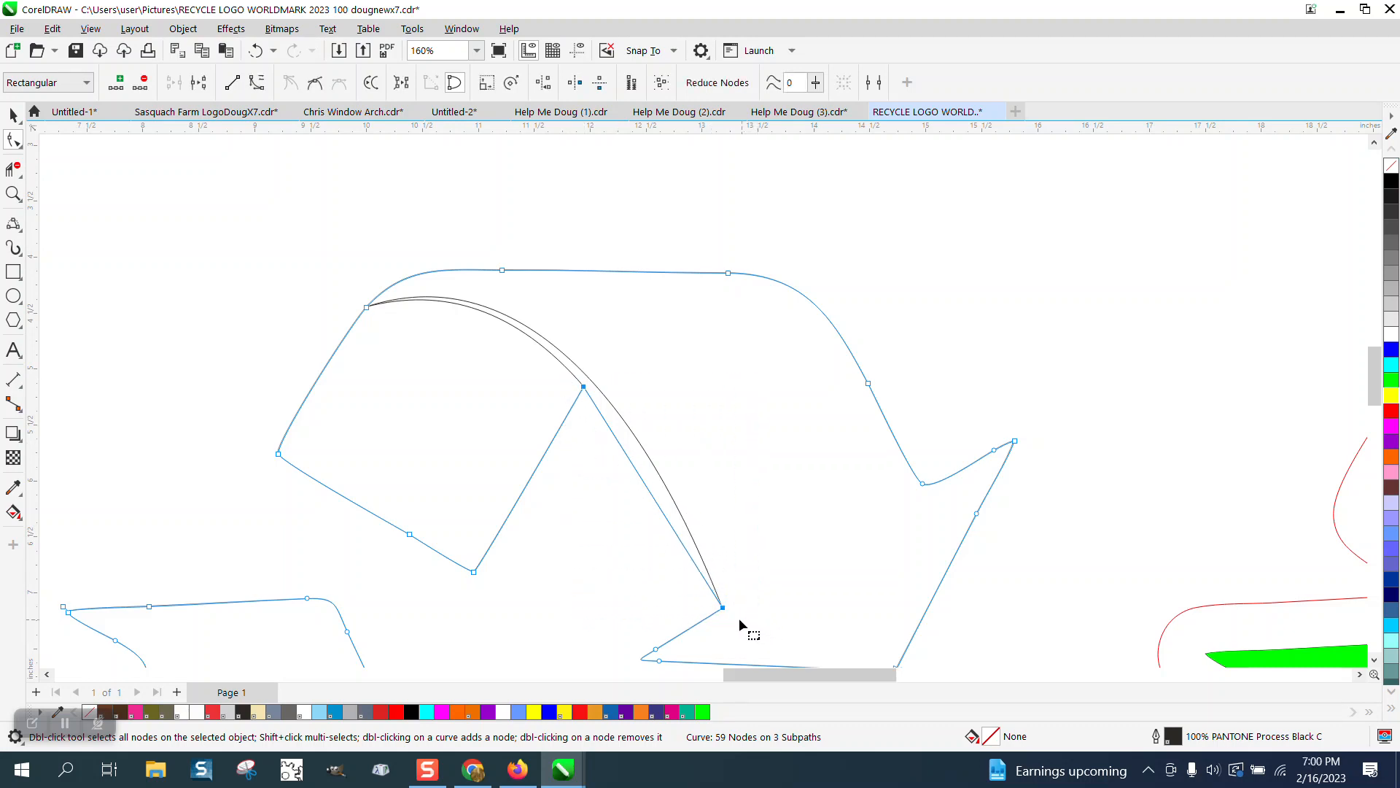
pyautogui.rightClick(726, 611)
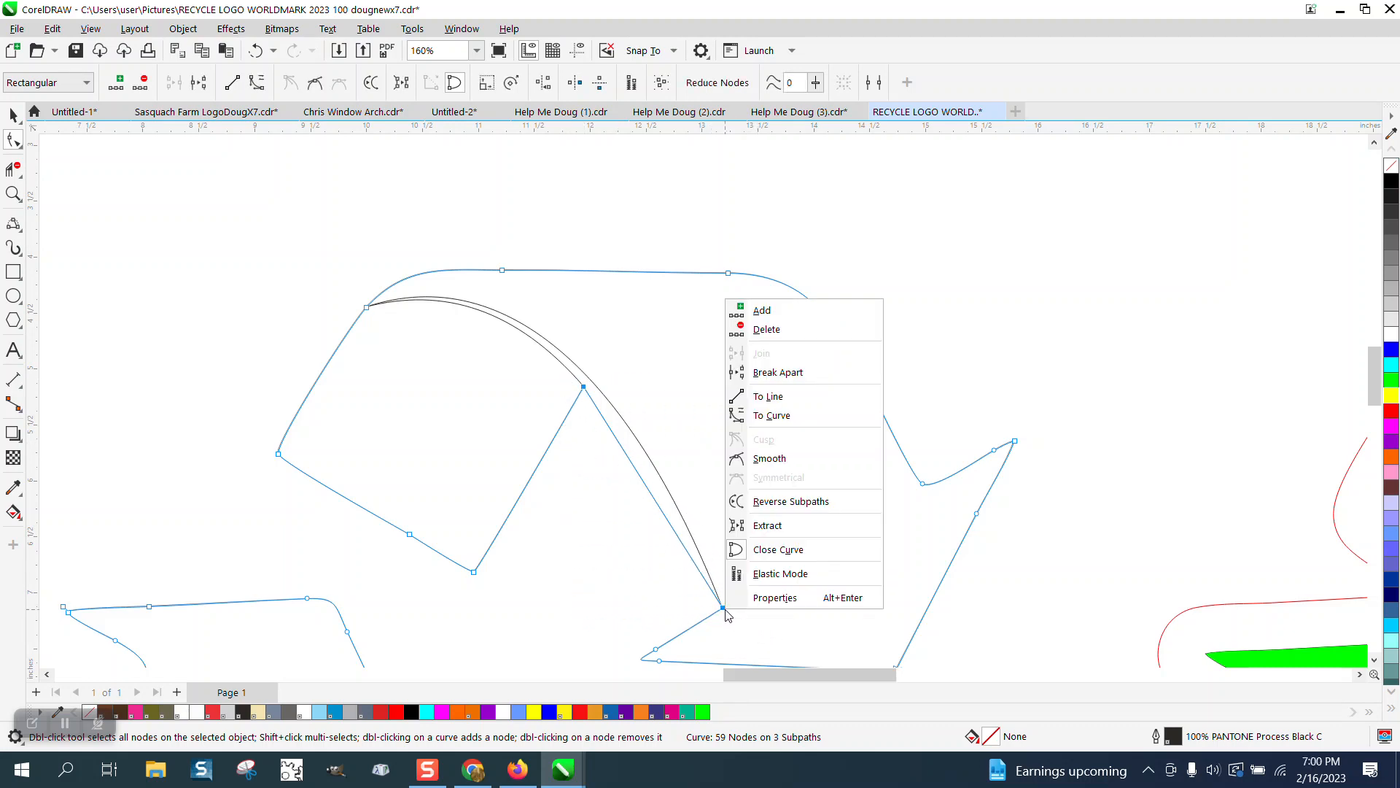
pyautogui.click(772, 415)
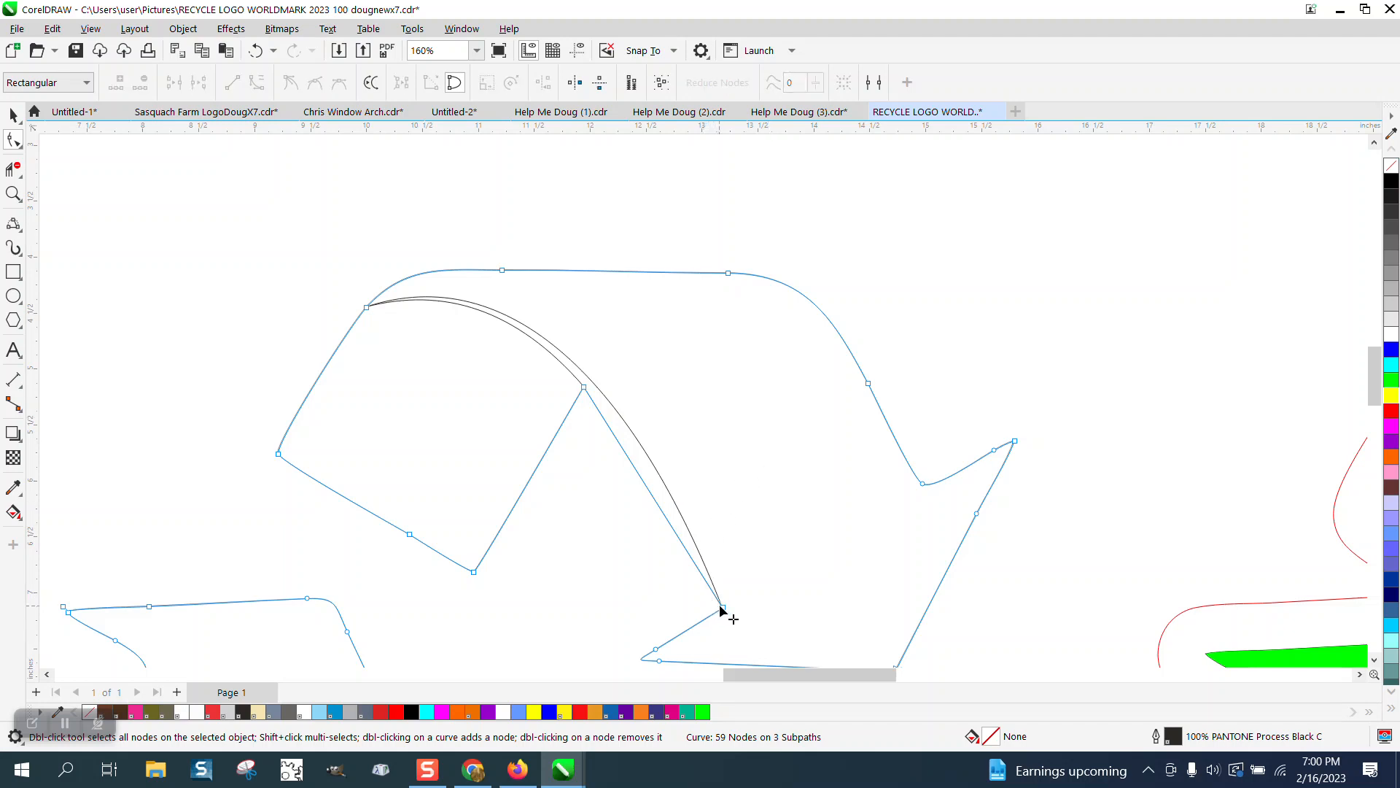
pyautogui.moveTo(723, 611); pyautogui.dragTo(669, 508)
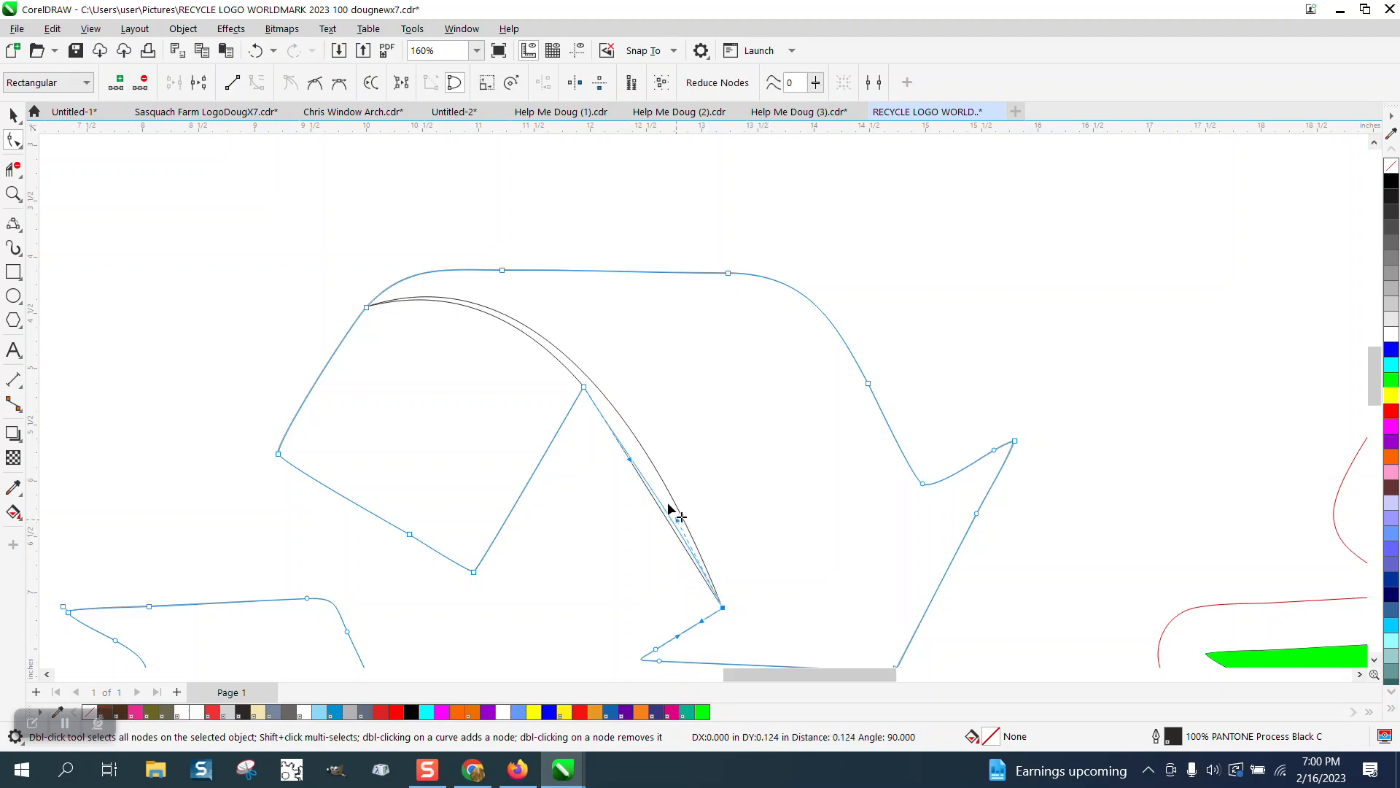
pyautogui.moveTo(630, 459); pyautogui.dragTo(633, 449)
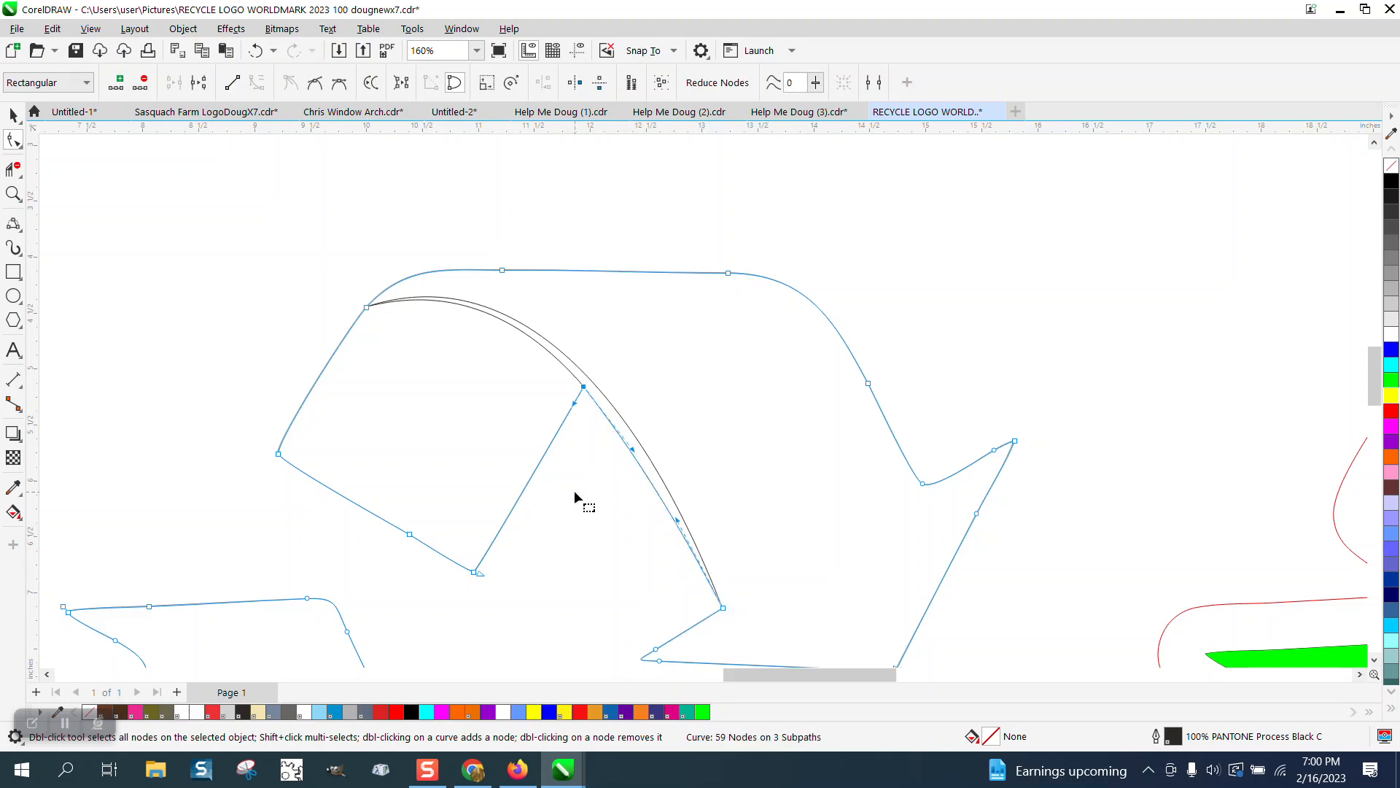
pyautogui.click(575, 490)
# Step: Show the guidelines and centre the horizontal guideline on the page
pyautogui.scroll(-5, 575, 490)
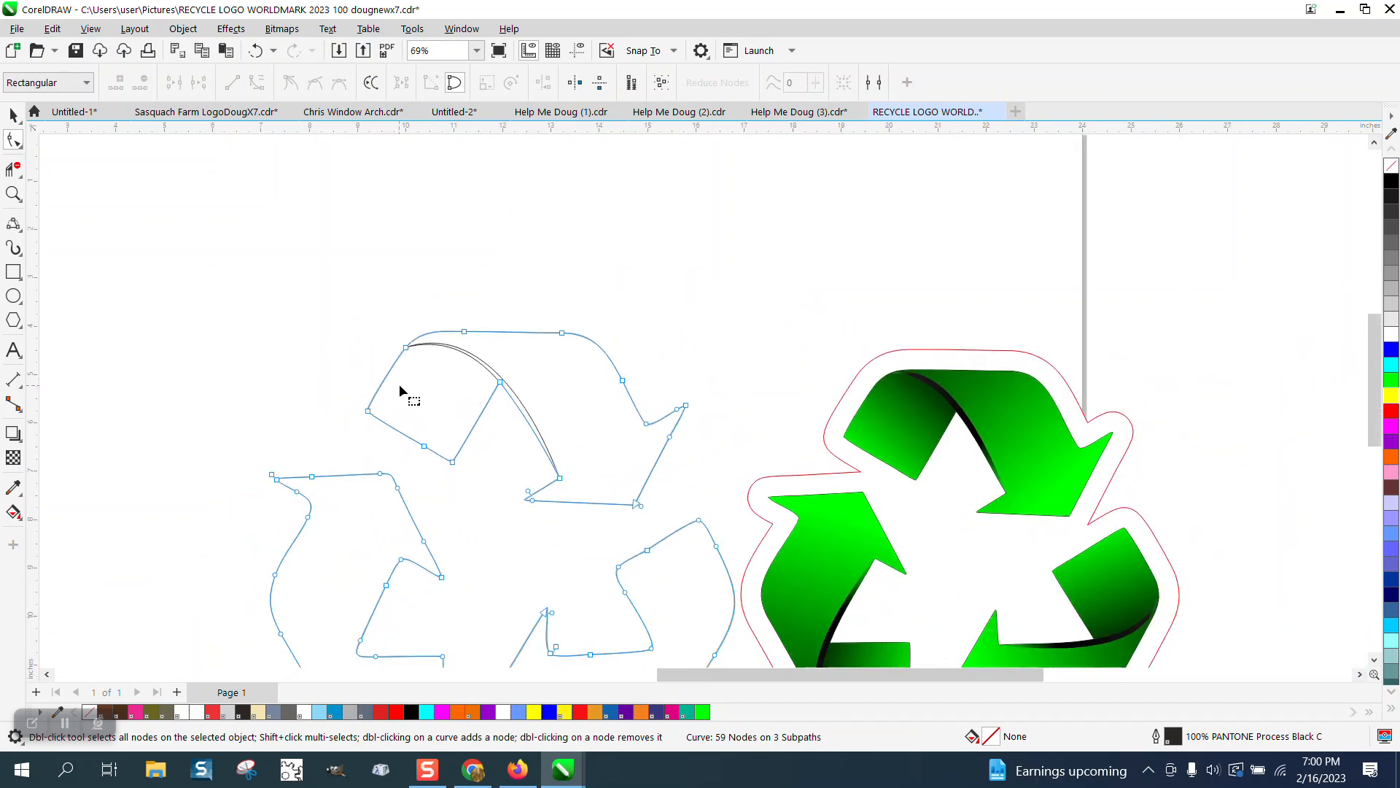
pyautogui.scroll(-2, 400, 384)
pyautogui.press('space')
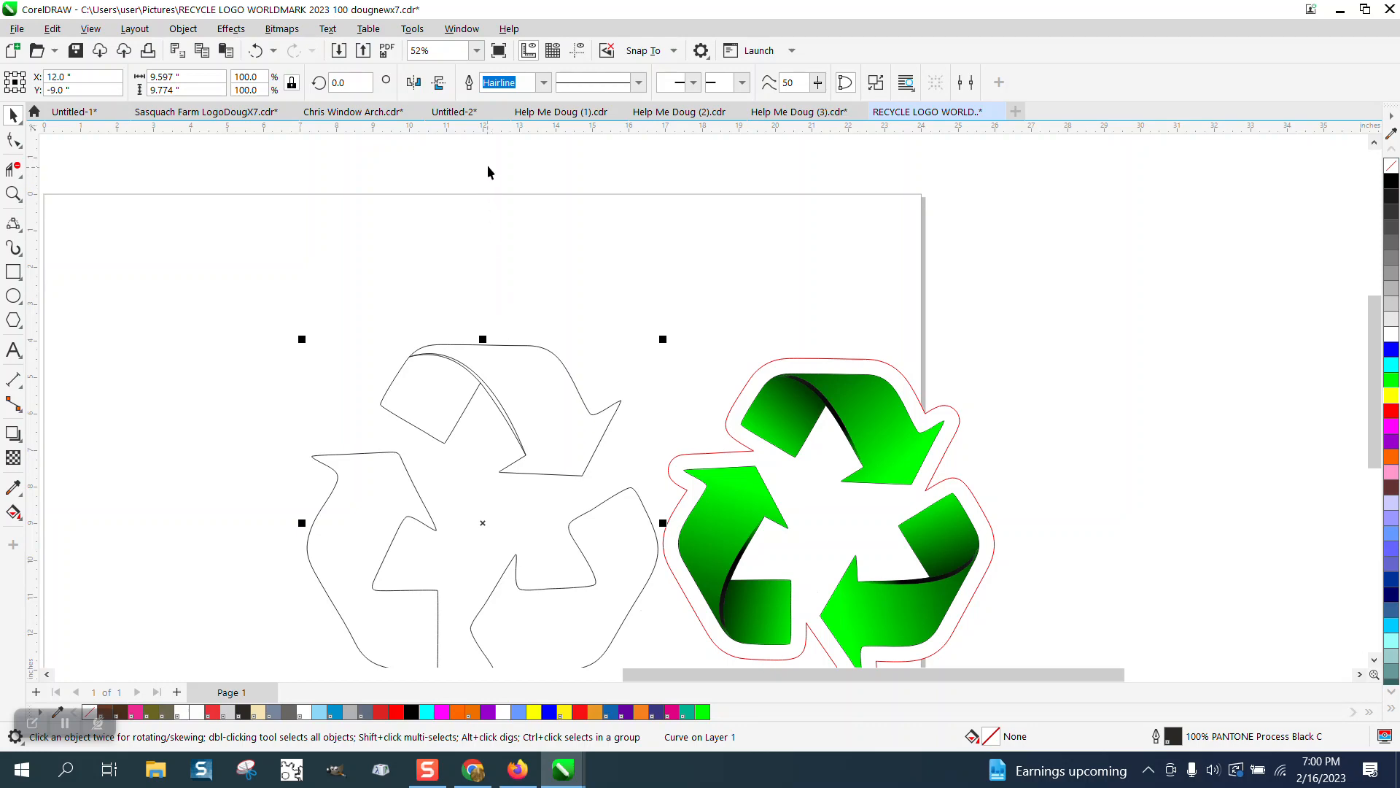
pyautogui.click(577, 52)
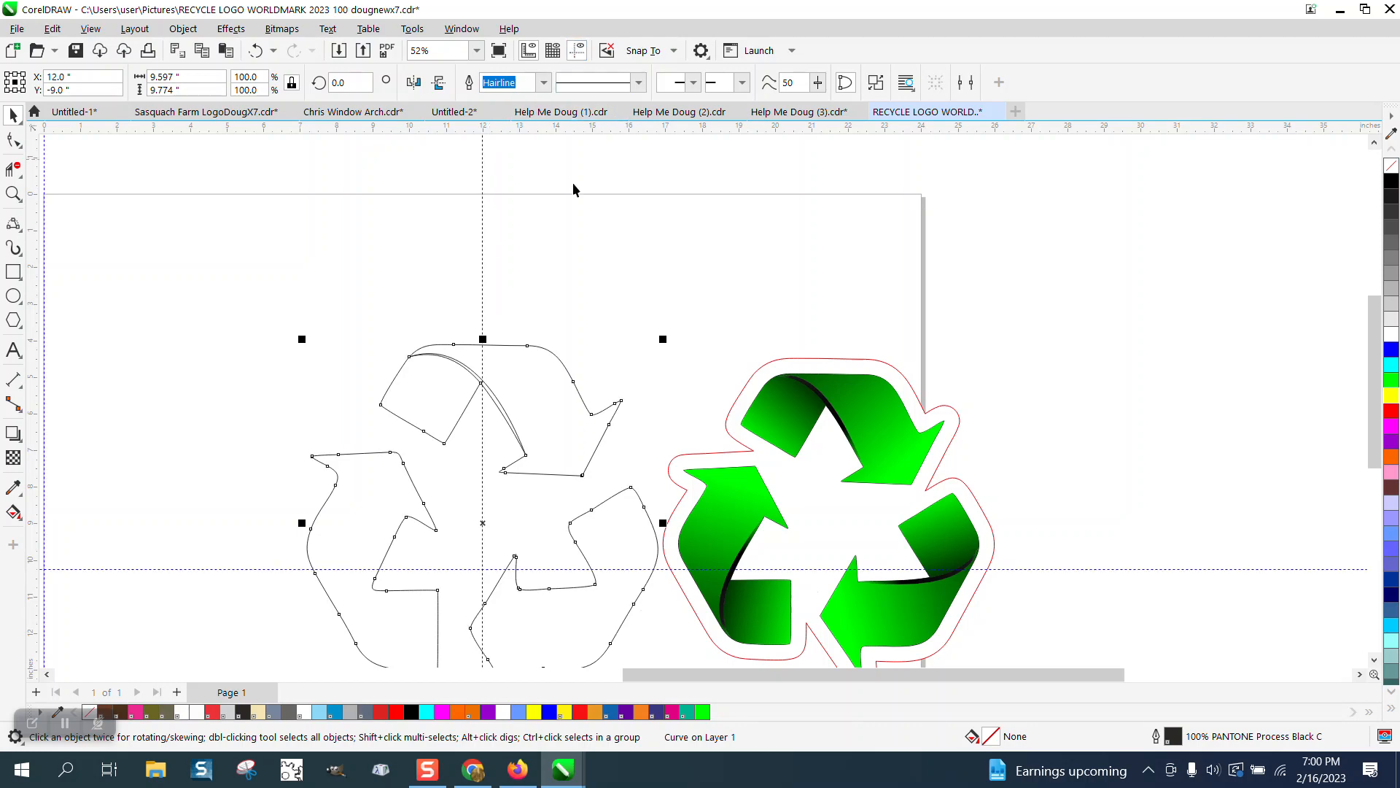
pyautogui.scroll(-5, 485, 524)
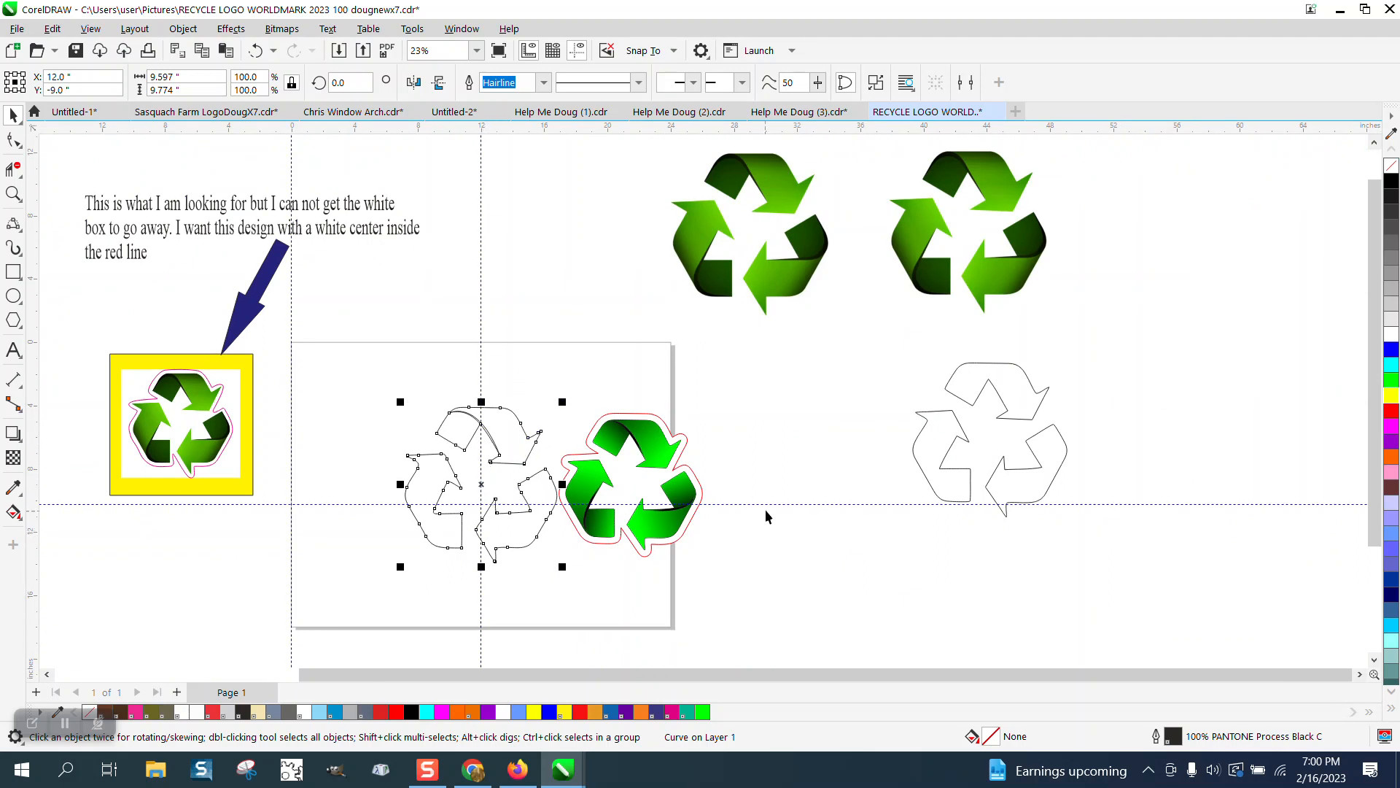
pyautogui.click(769, 503)
pyautogui.press('p')
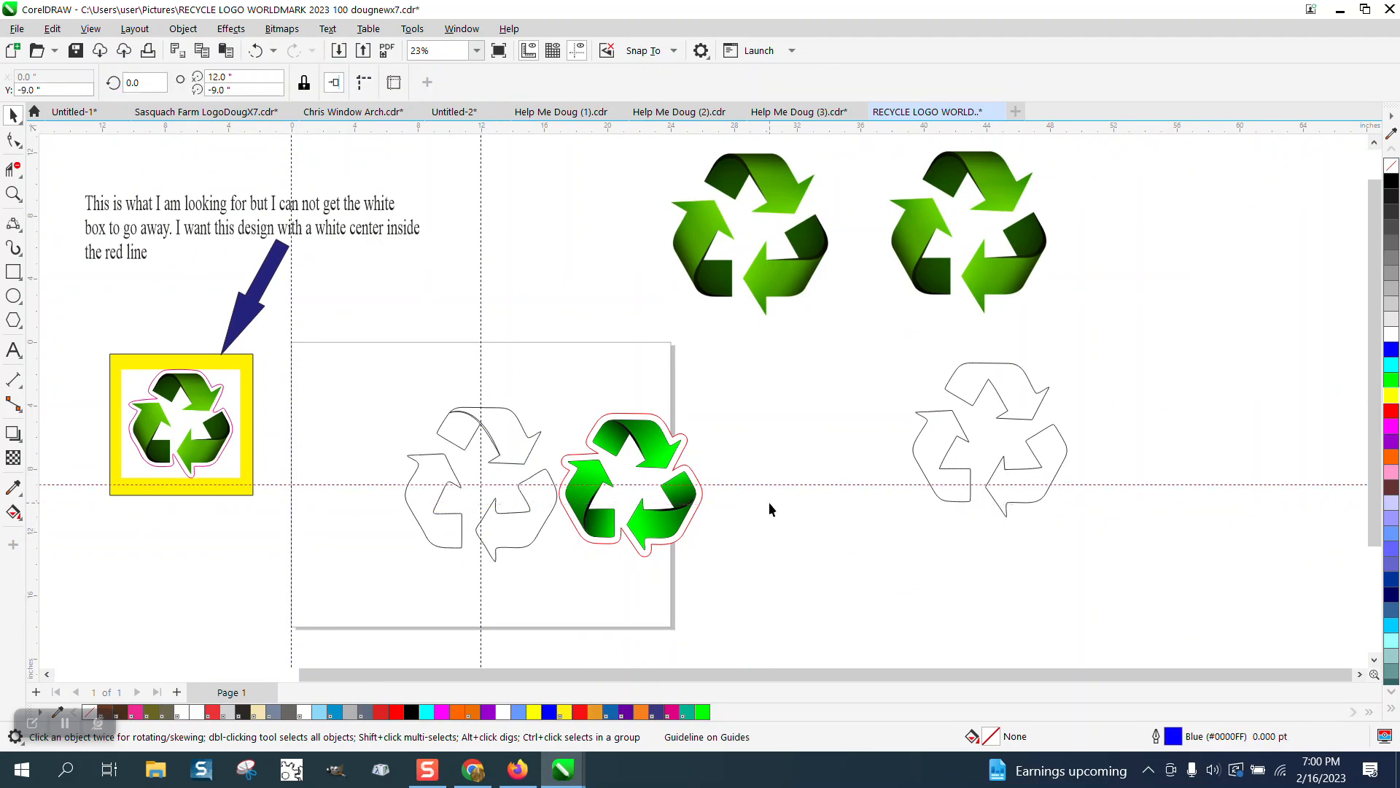
pyautogui.click(481, 357)
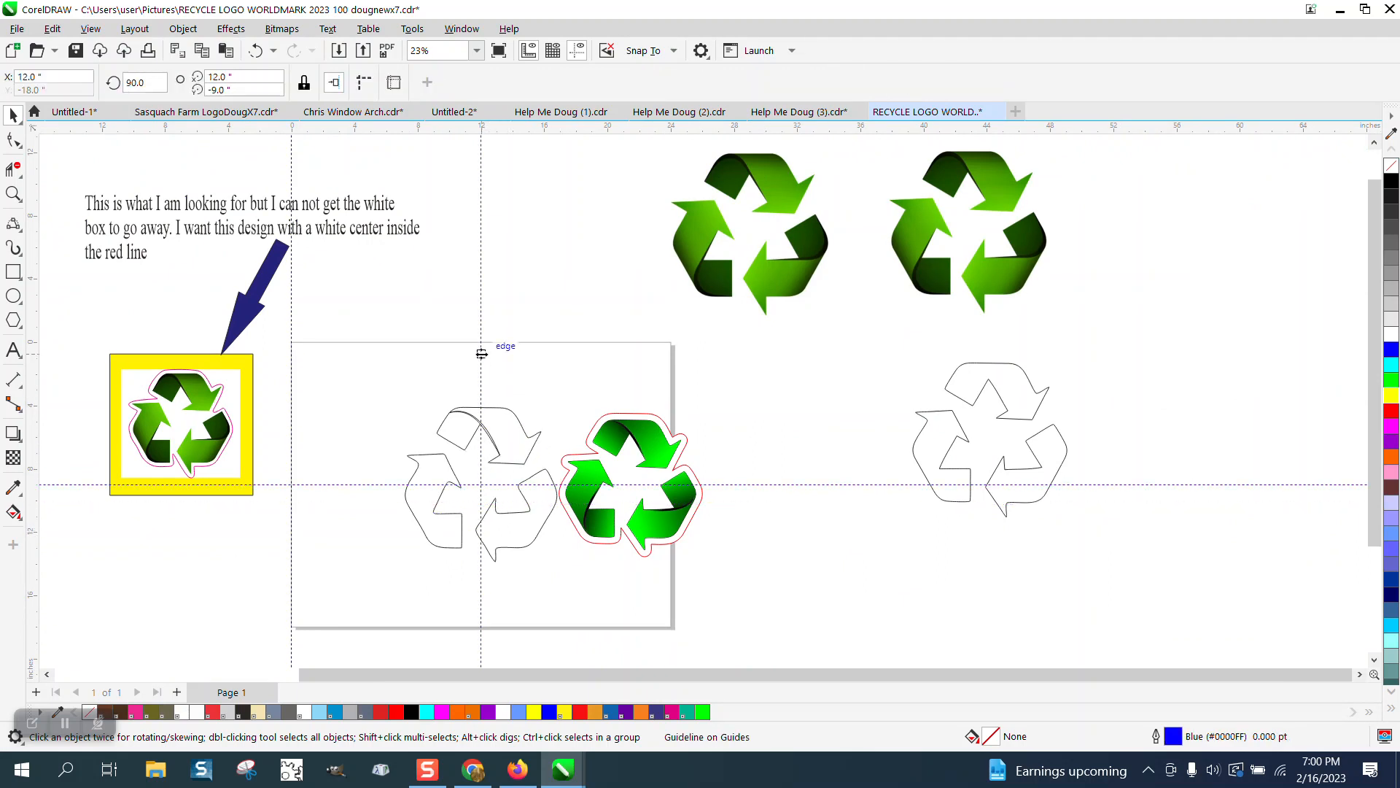
# Step: Draw a rectangle around the whole recycle outline and move the finished green logo clear of it
pyautogui.click(509, 432)
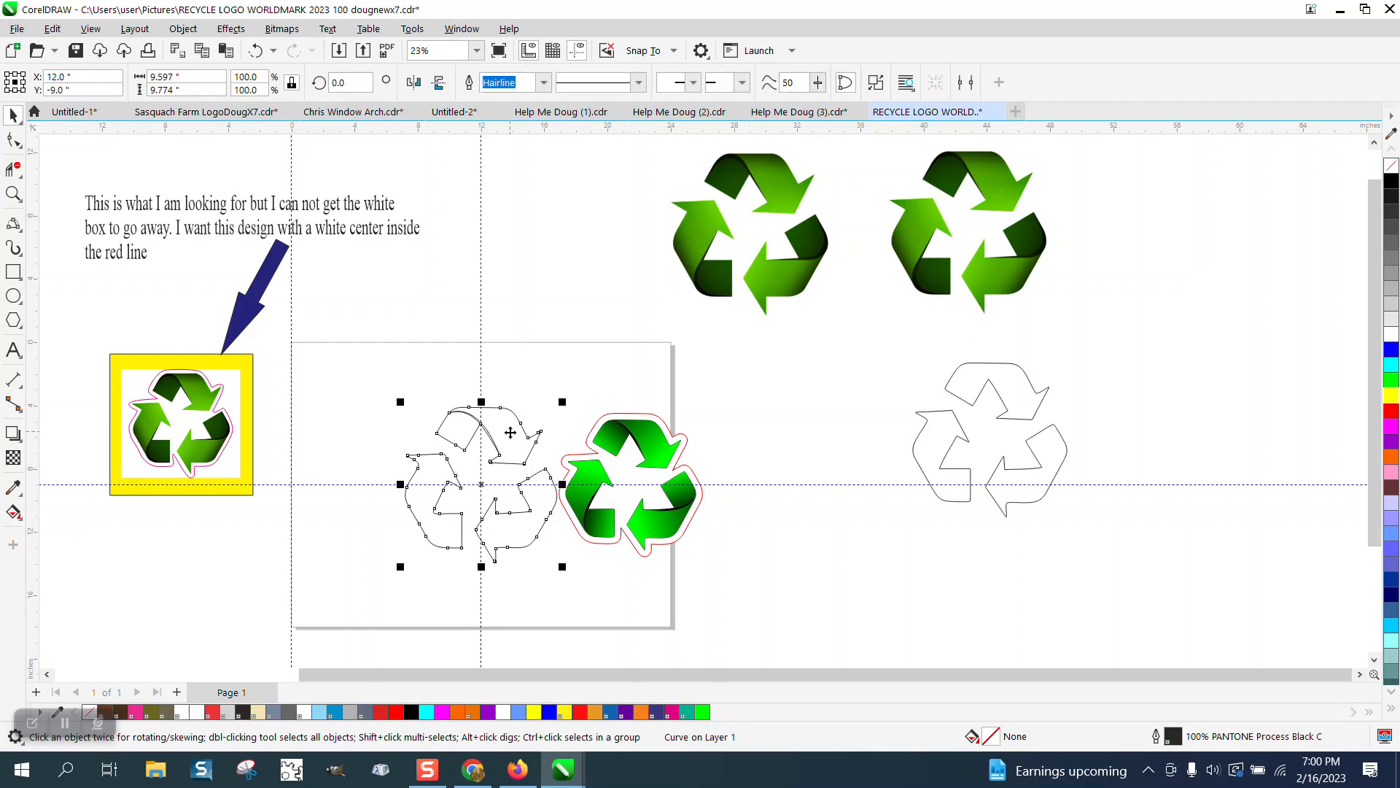
pyautogui.click(13, 194)
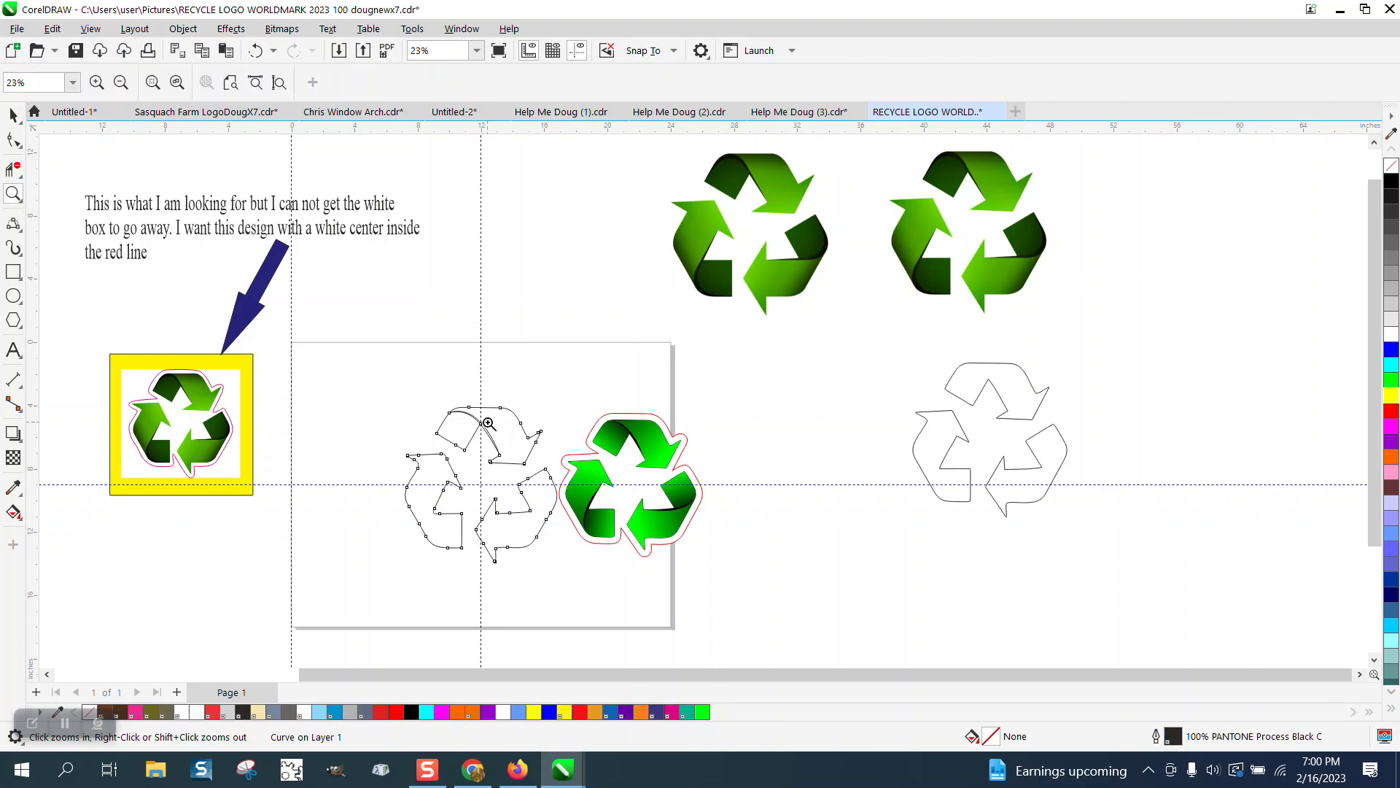
pyautogui.moveTo(396, 387); pyautogui.dragTo(666, 609)
pyautogui.rightClick(630, 610)
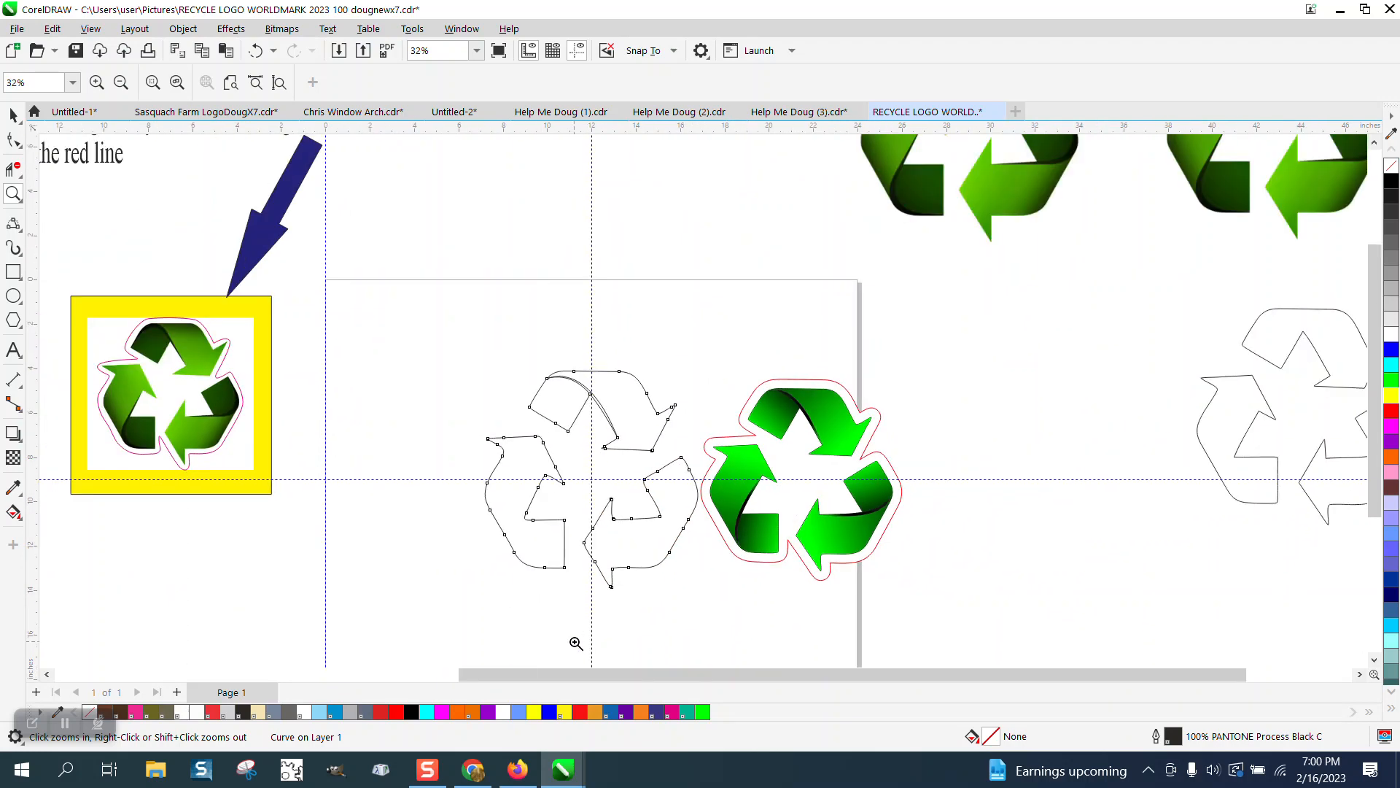
pyautogui.click(12, 117)
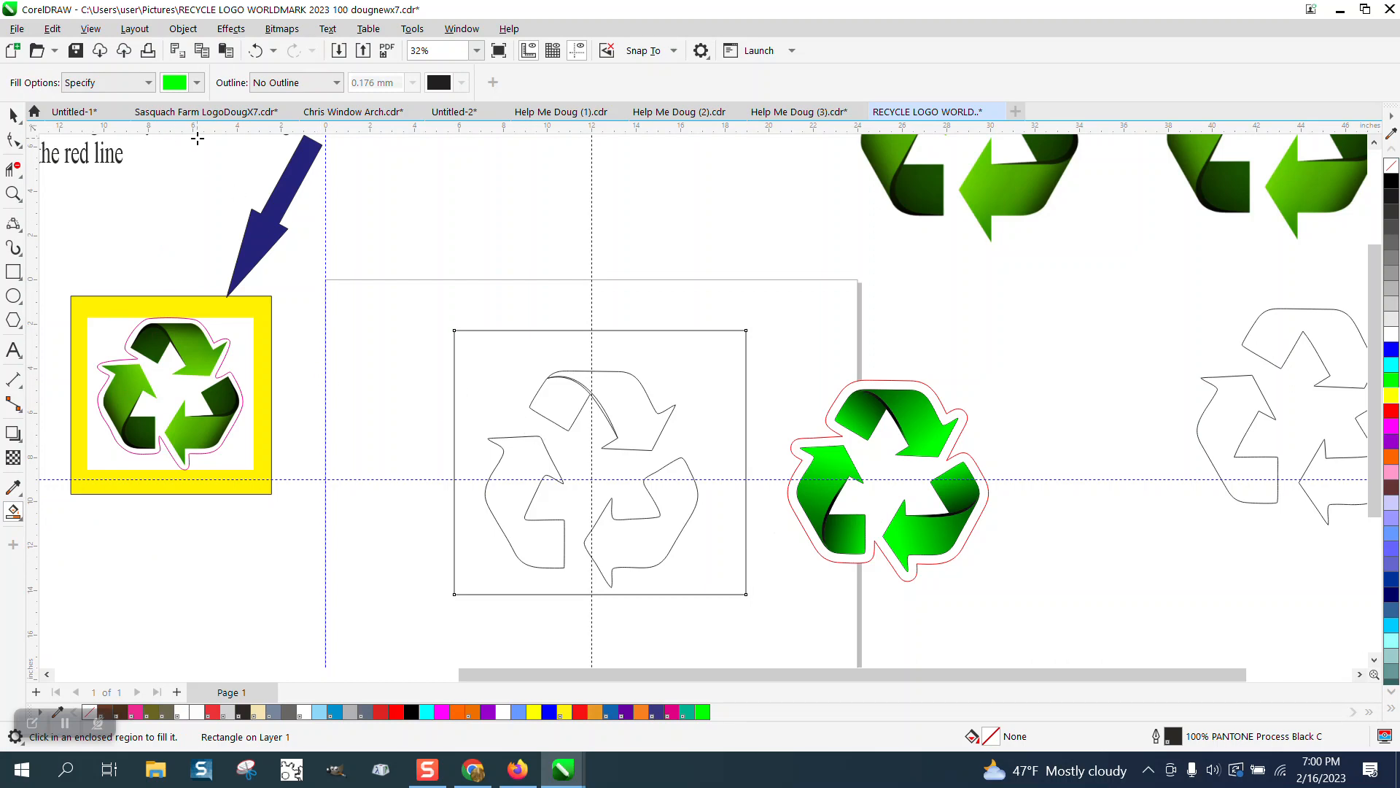
# Step: Set the Smart Fill colour to the green R:51 G:204 B:51 from the RGB Palette
pyautogui.click(197, 82)
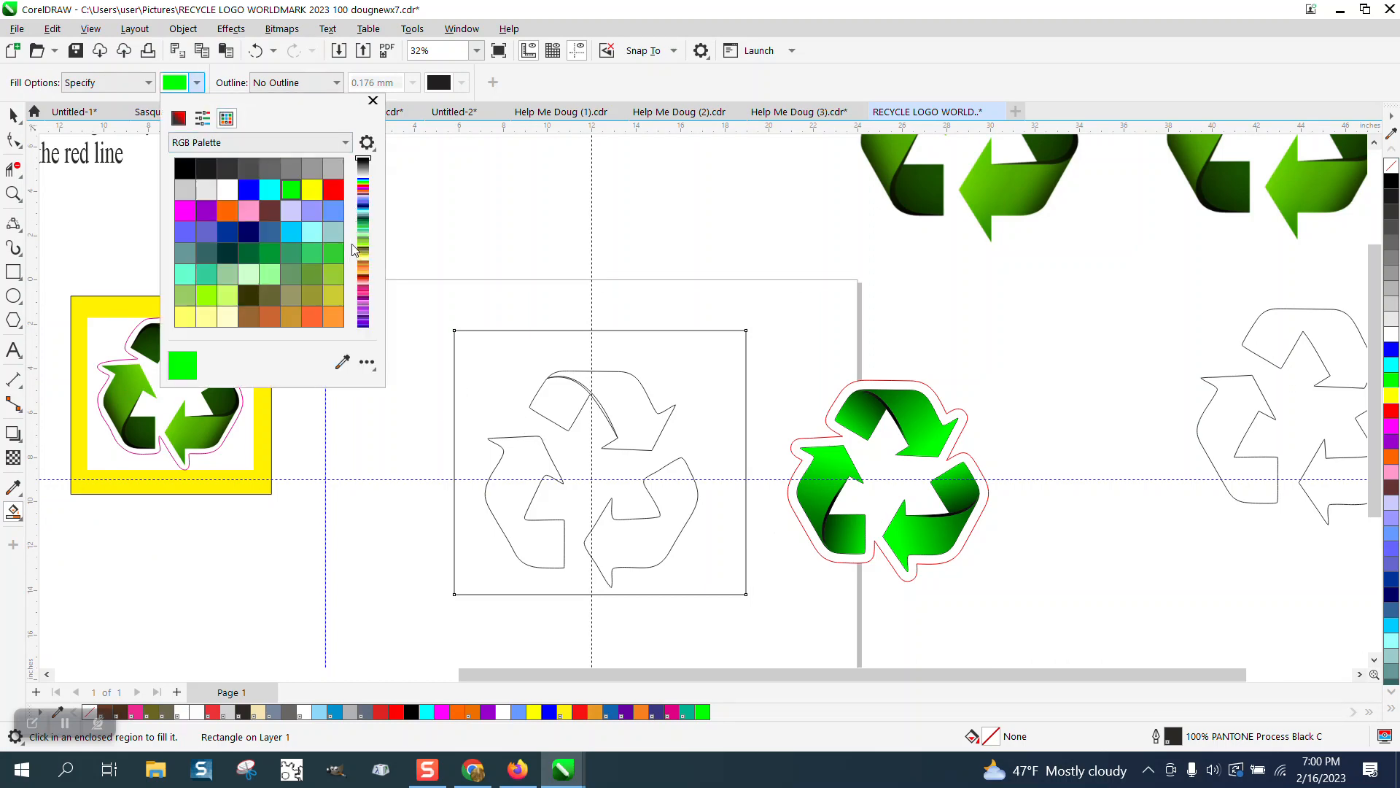
pyautogui.scroll(-3, 316, 201)
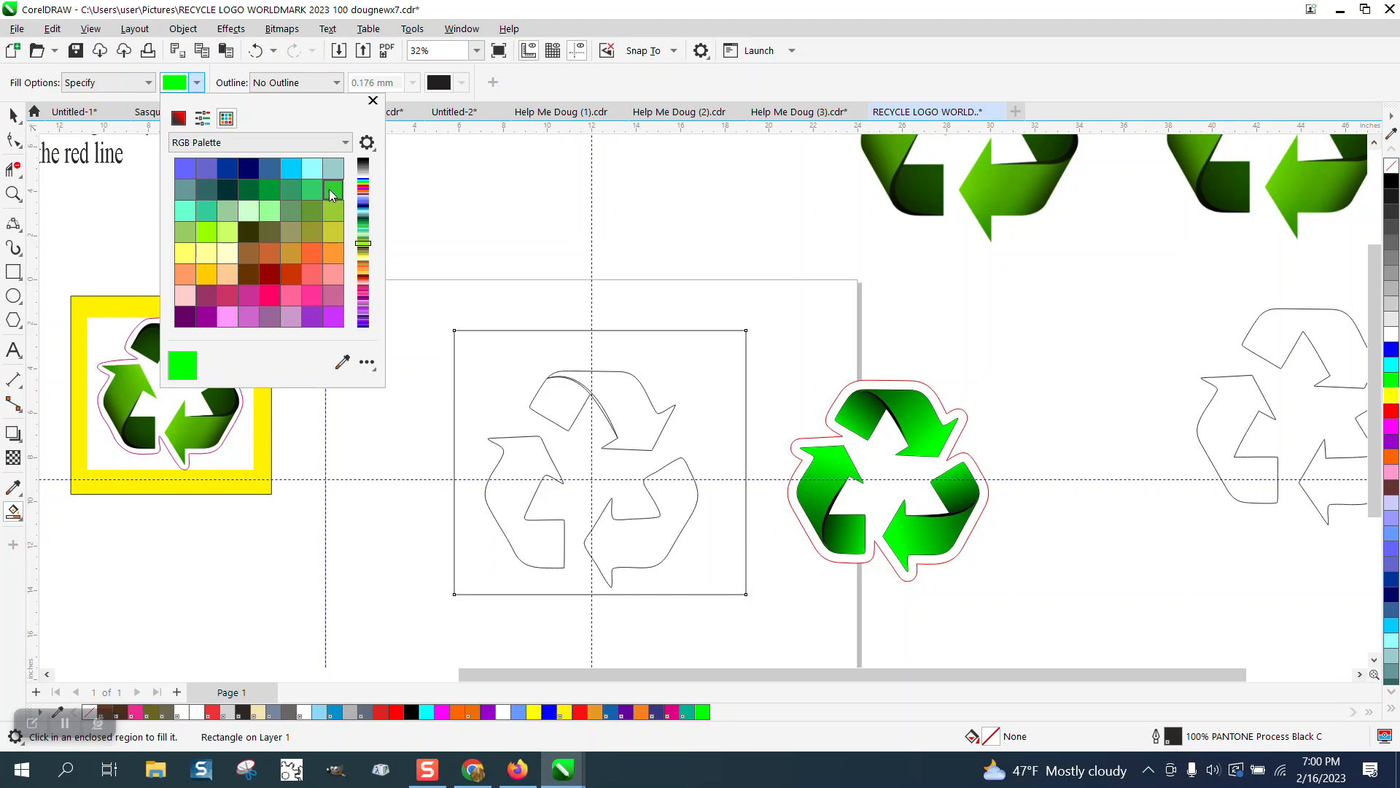
pyautogui.click(329, 190)
pyautogui.click(12, 195)
pyautogui.click(554, 363)
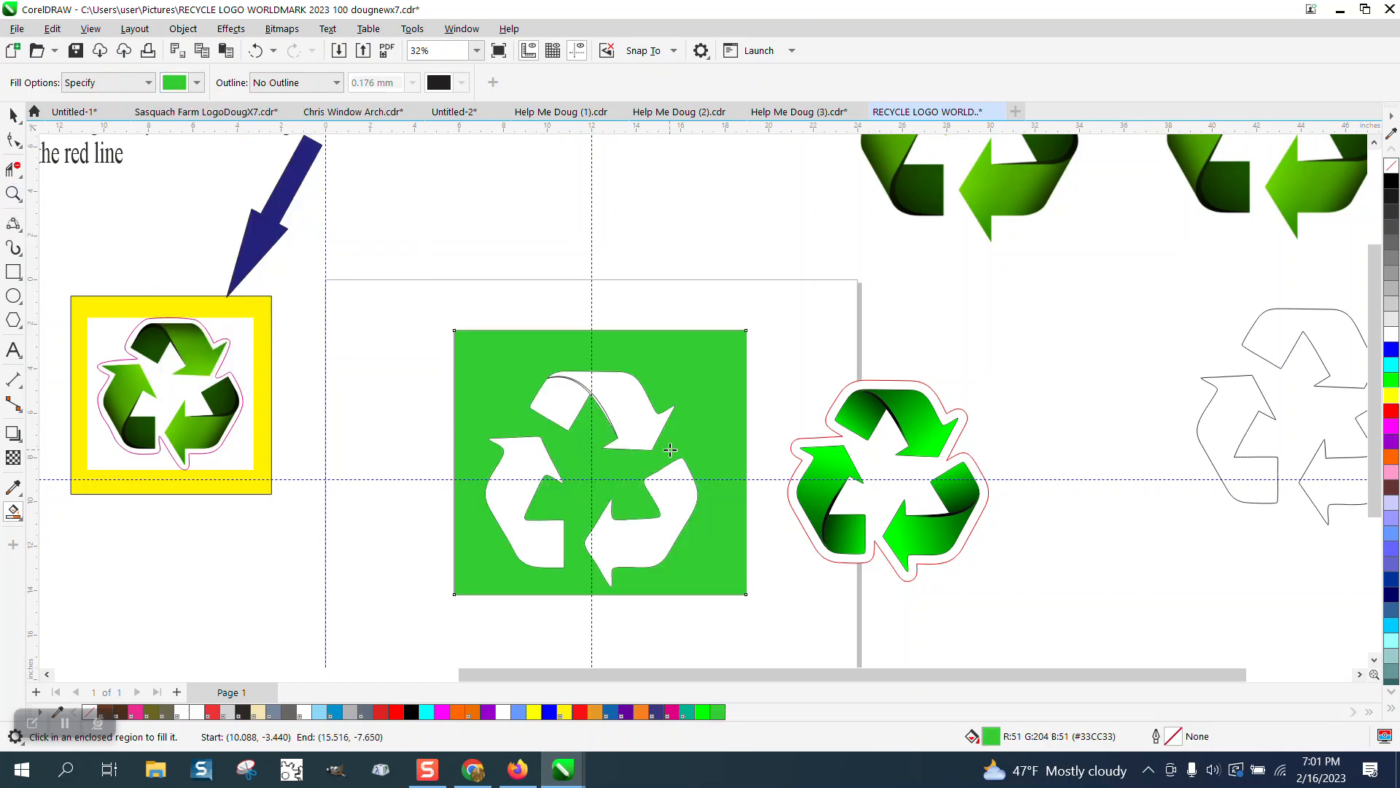
pyautogui.click(255, 51)
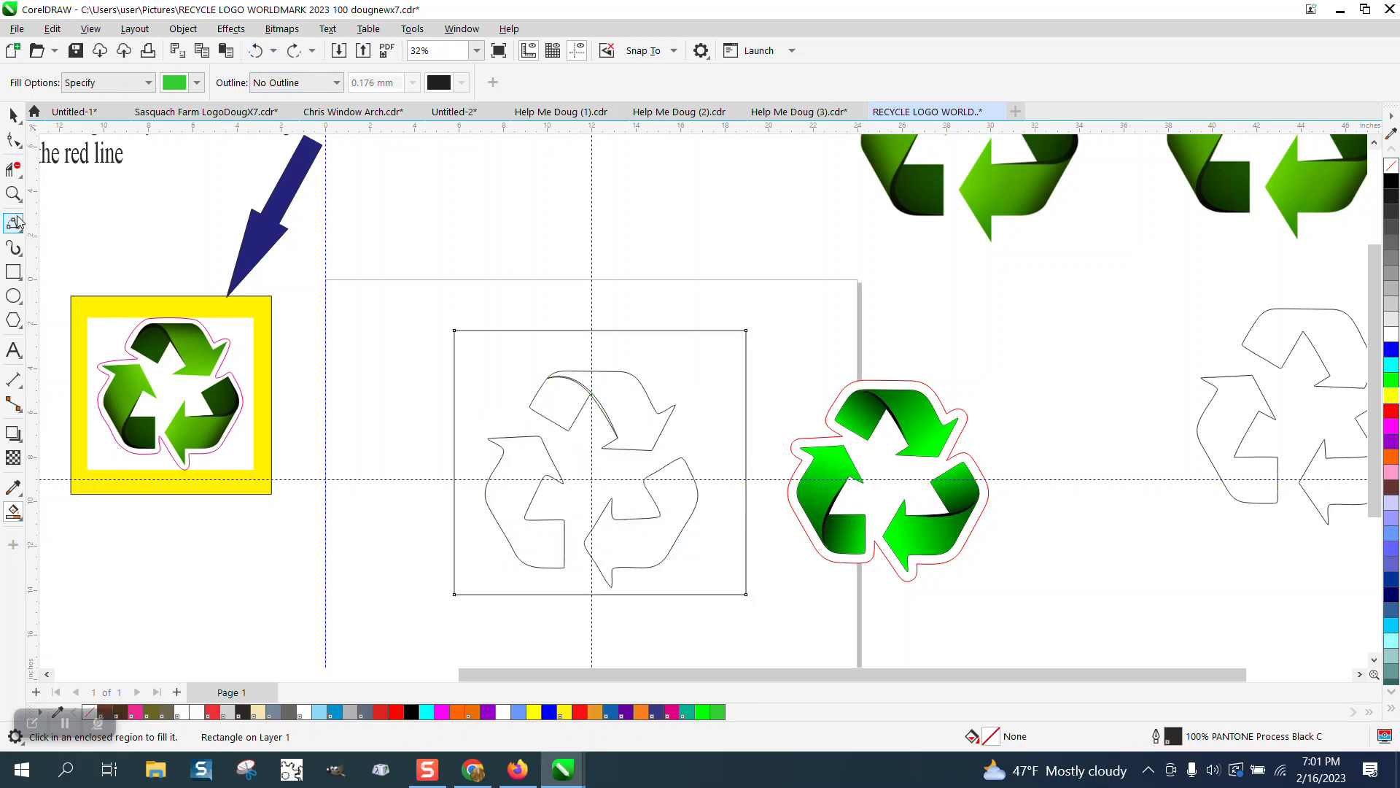
# Step: Smart Fill the top arrow's thin shadow strip, main body and folded tail with the green, without outlines
pyautogui.click(12, 194)
pyautogui.click(551, 379)
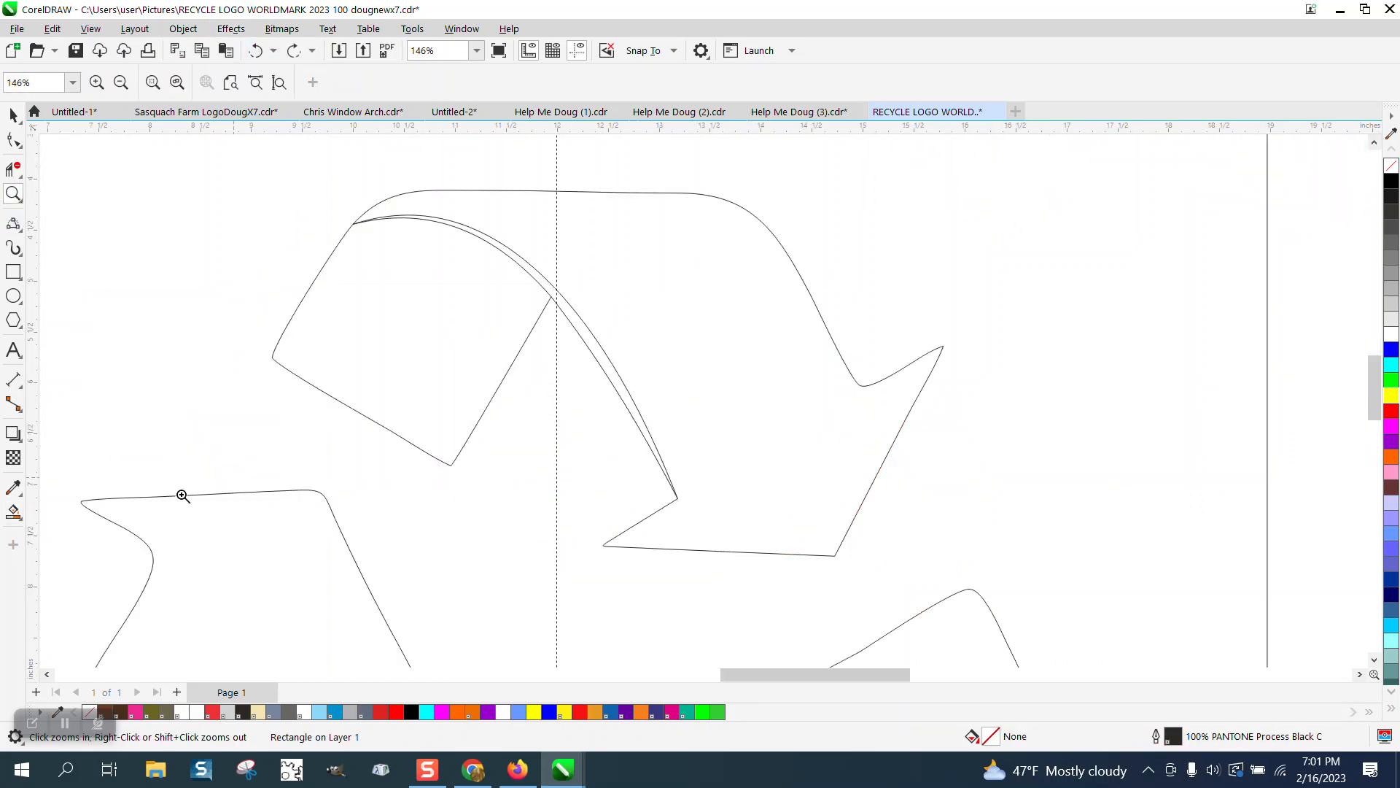
pyautogui.click(12, 513)
pyautogui.click(571, 314)
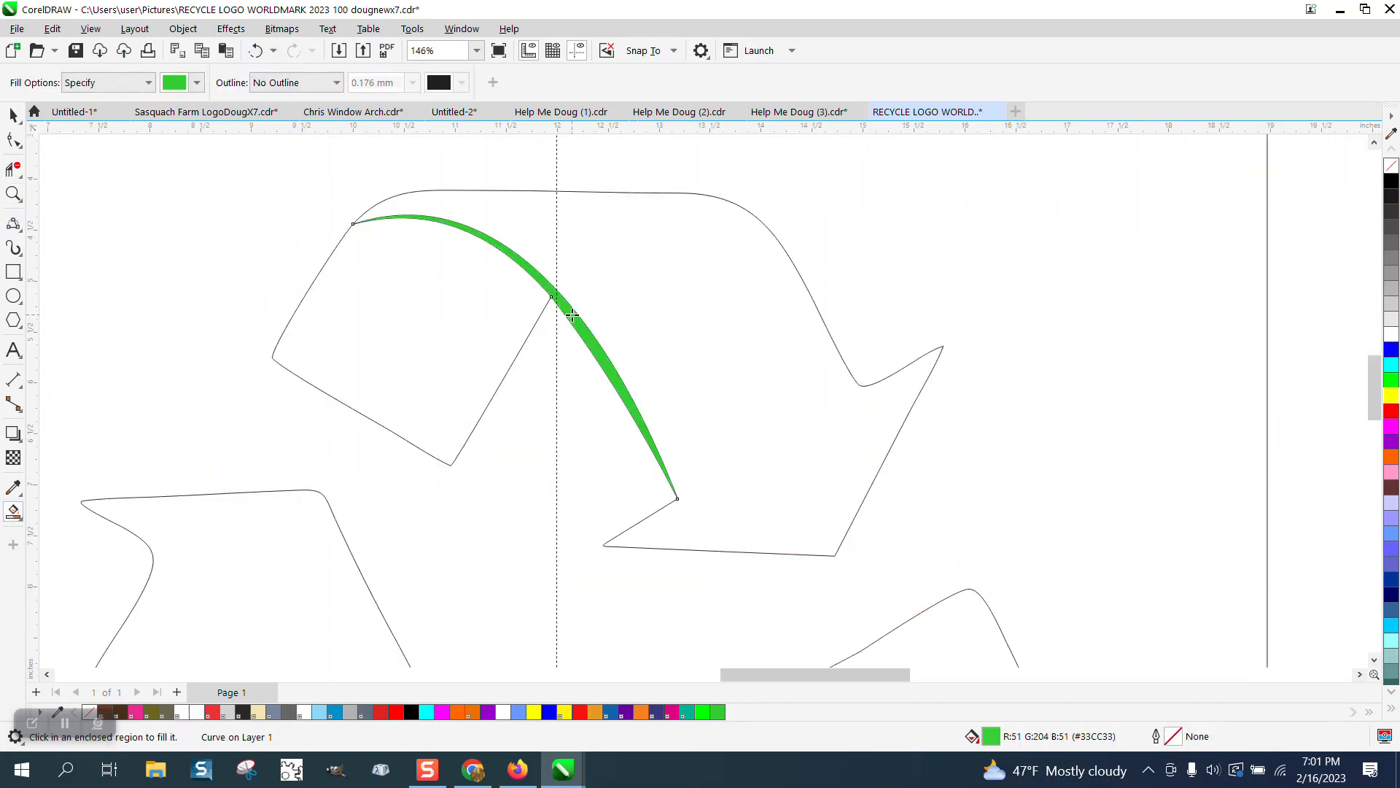
pyautogui.click(655, 307)
pyautogui.click(469, 318)
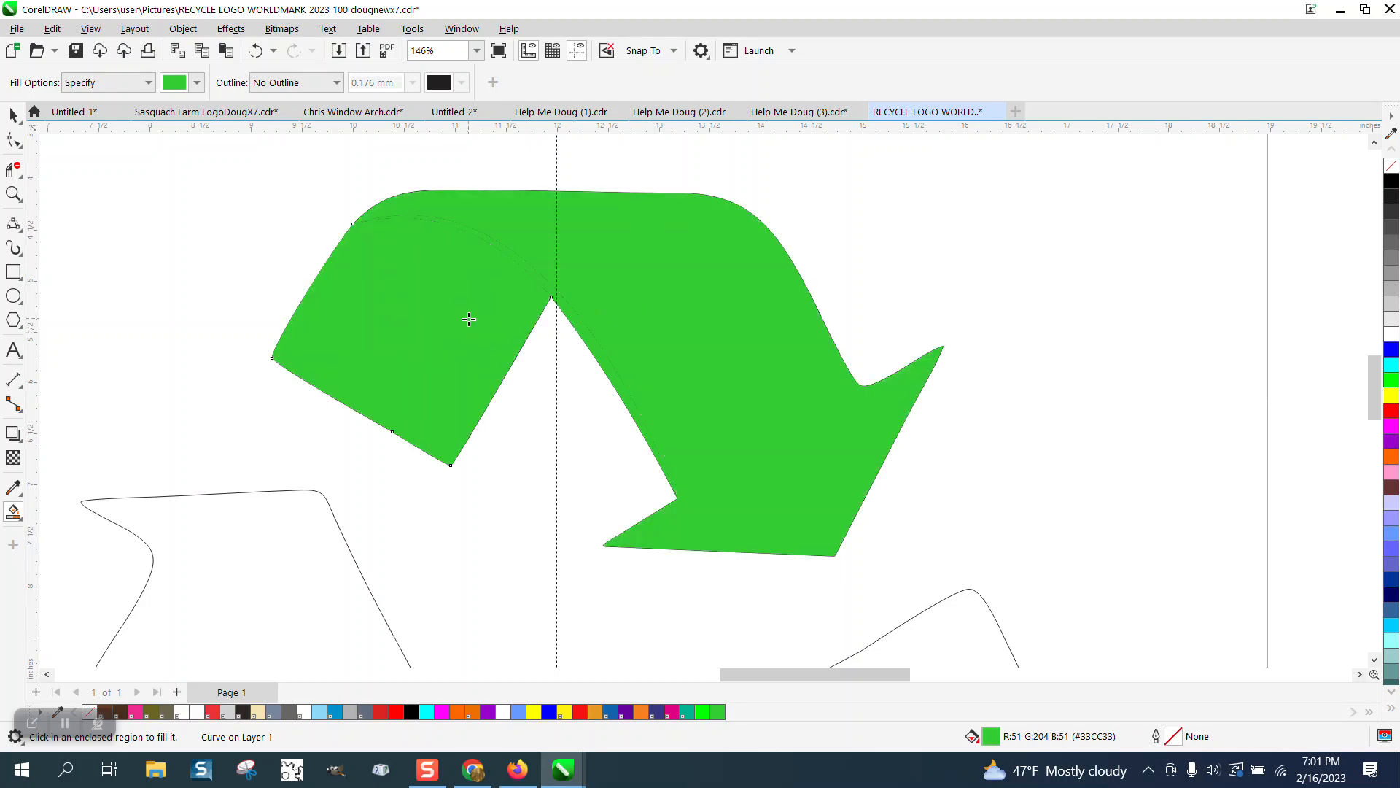
pyautogui.scroll(-1, 190, 285)
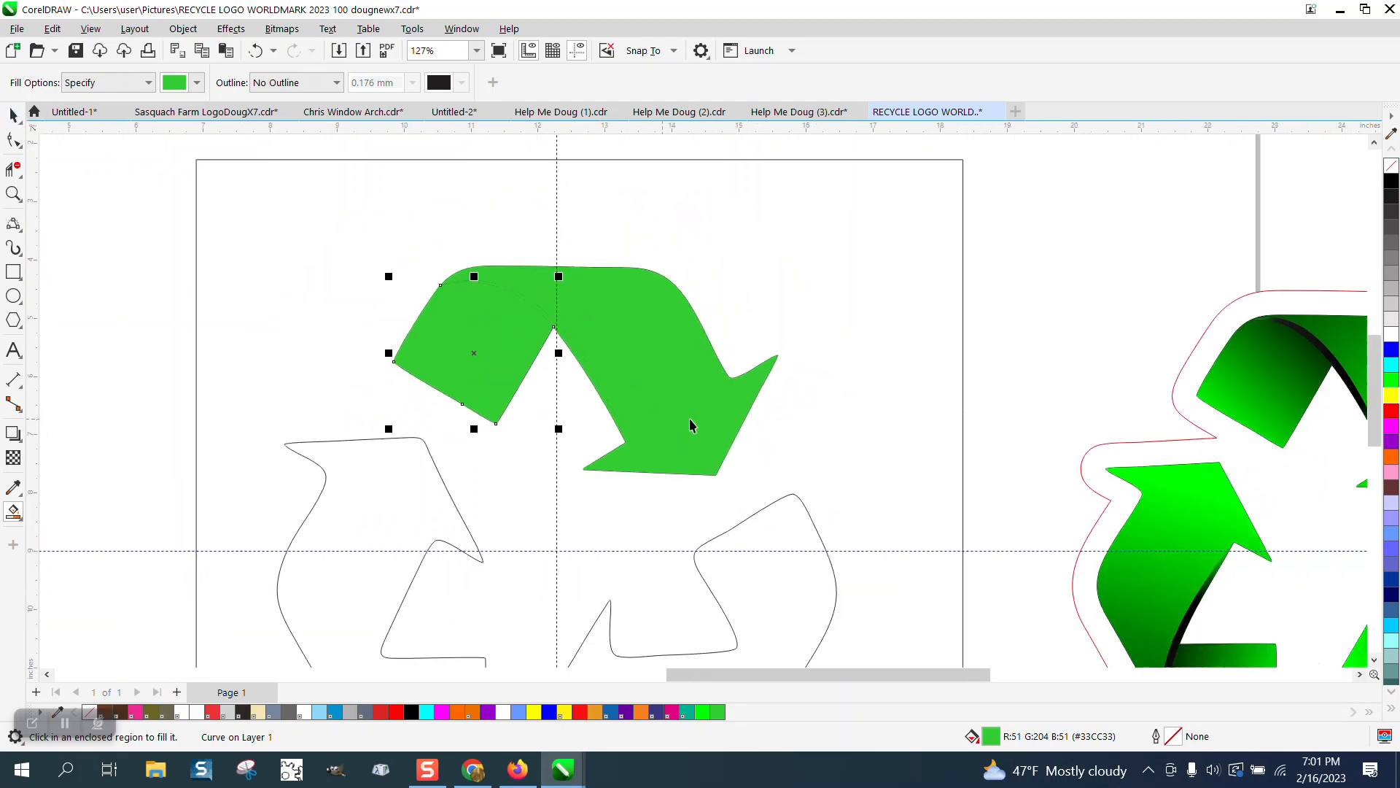
# Step: Delete the rectangle around the outline and nudge the top arrow's folded tail piece 13 inches left, off the page
pyautogui.click(13, 115)
pyautogui.scroll(-3, 649, 394)
pyautogui.click(550, 343)
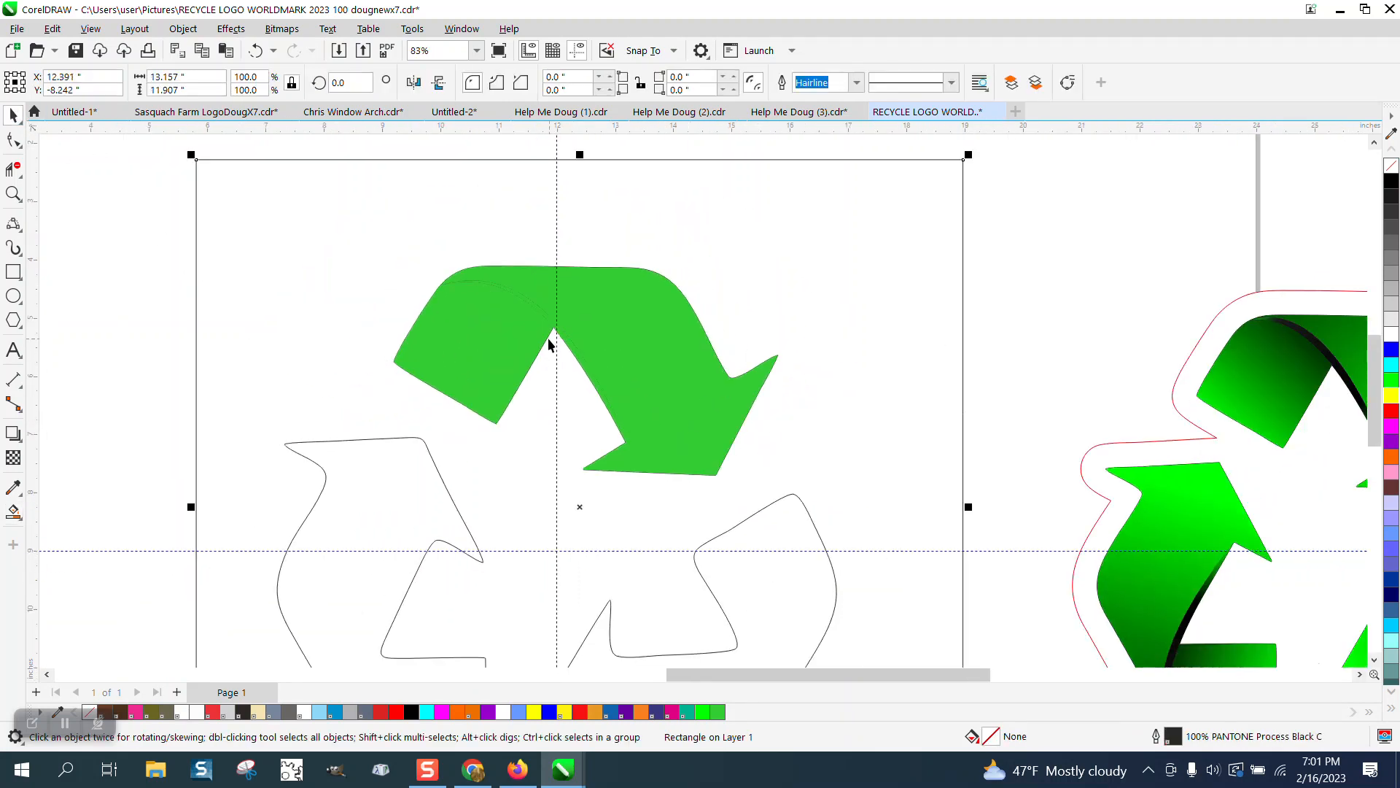
pyautogui.click(367, 247)
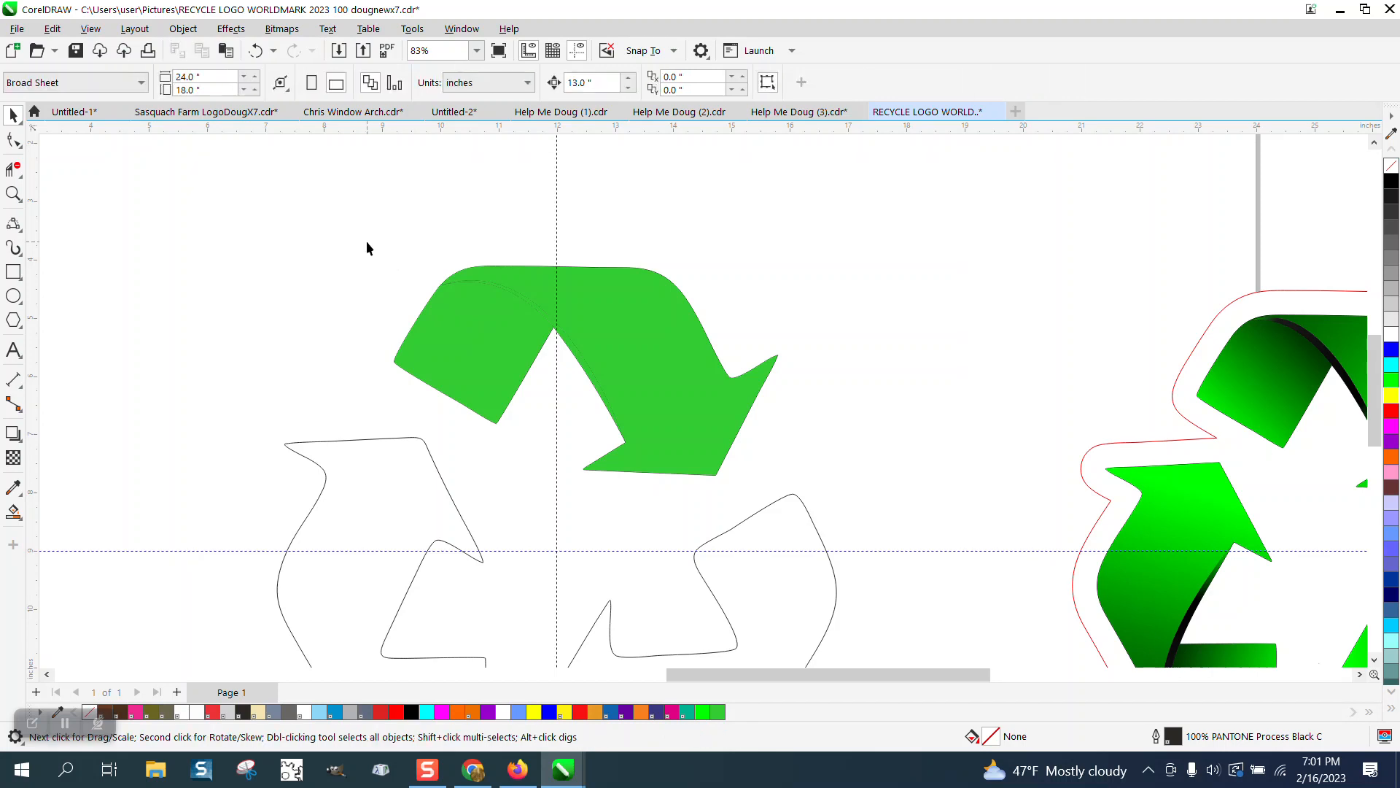
pyautogui.click(527, 302)
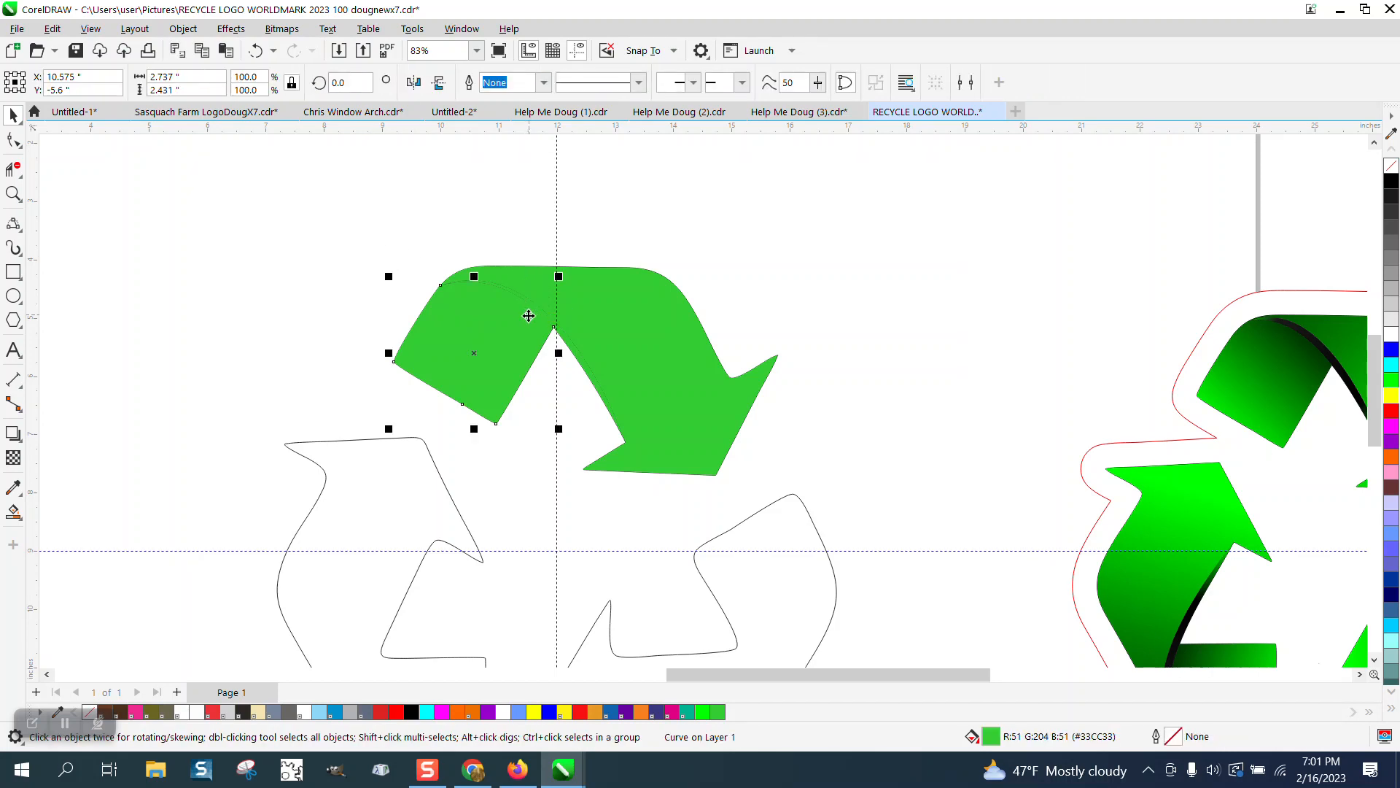
pyautogui.press('Delete')
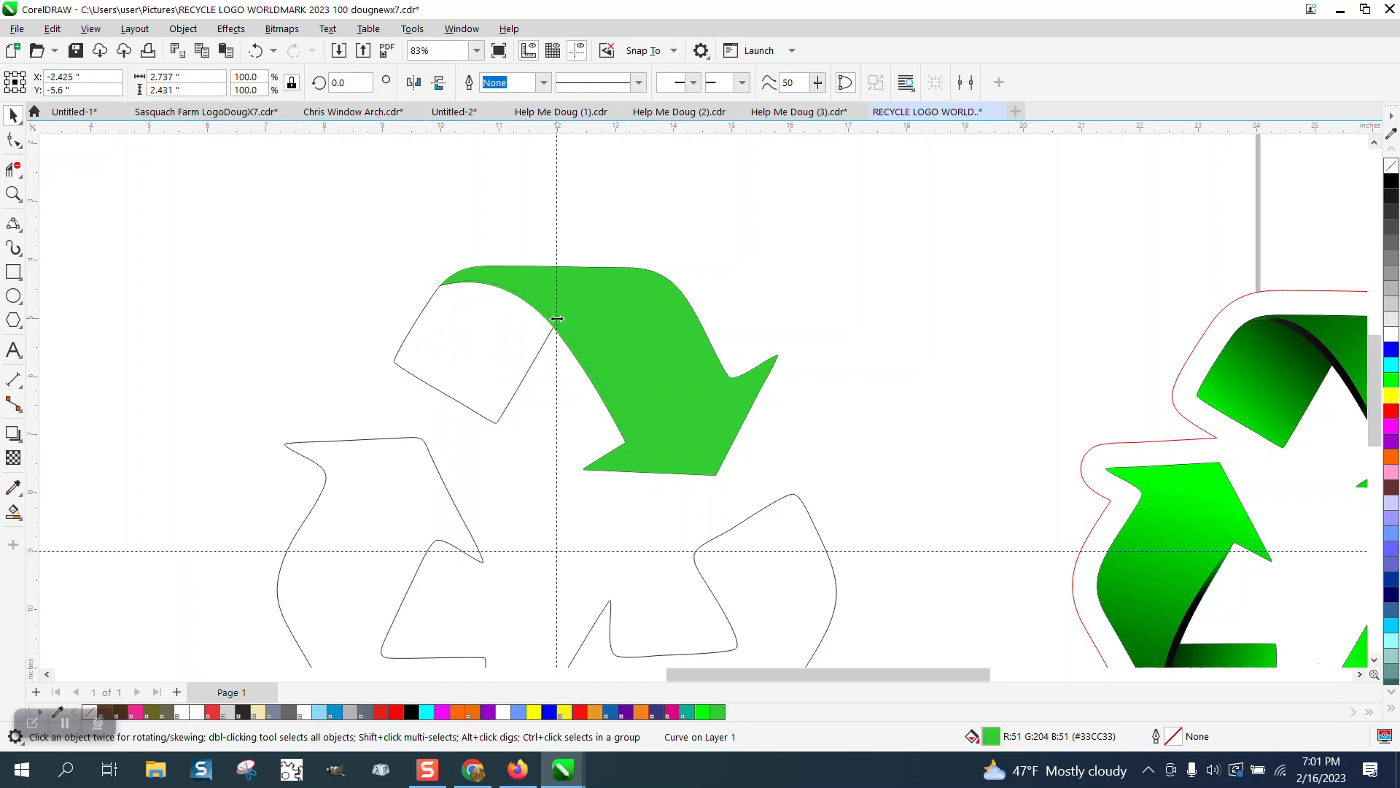
# Step: Give the thin shadow strip a fountain fill from green at its upper end to black at its lower tip, shifting the midpoint towards the green
pyautogui.click(560, 338)
pyautogui.click(563, 335)
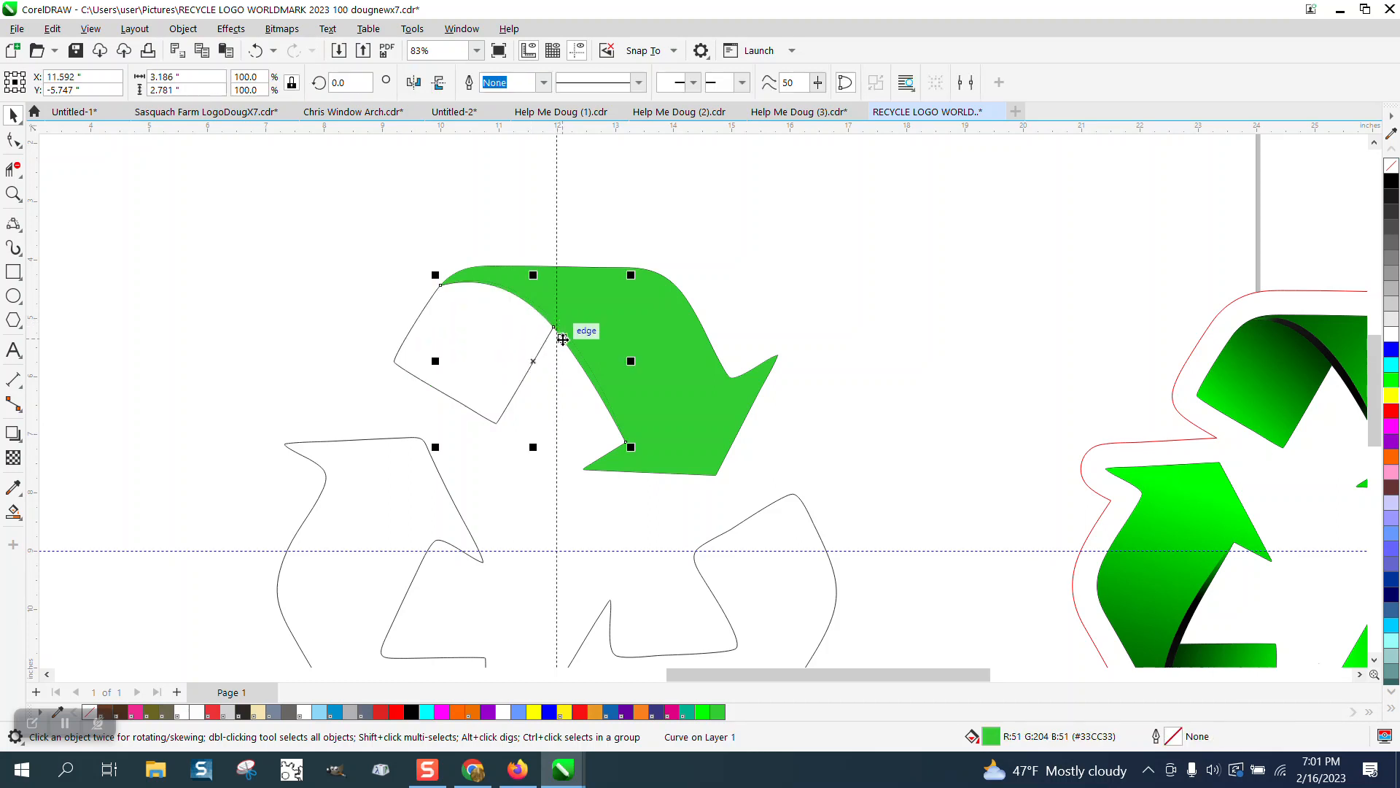
pyautogui.click(20, 520)
pyautogui.click(81, 512)
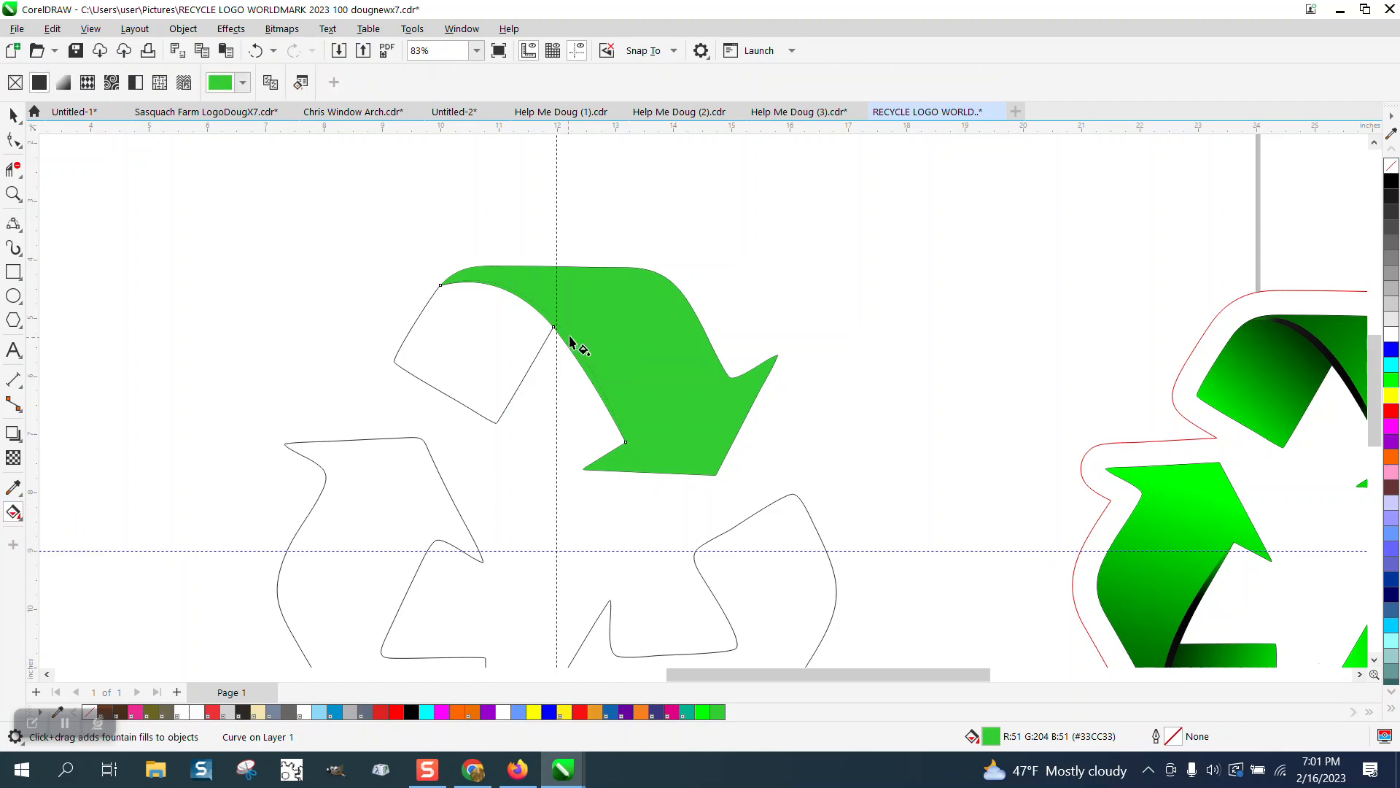
pyautogui.moveTo(530, 314); pyautogui.dragTo(626, 442)
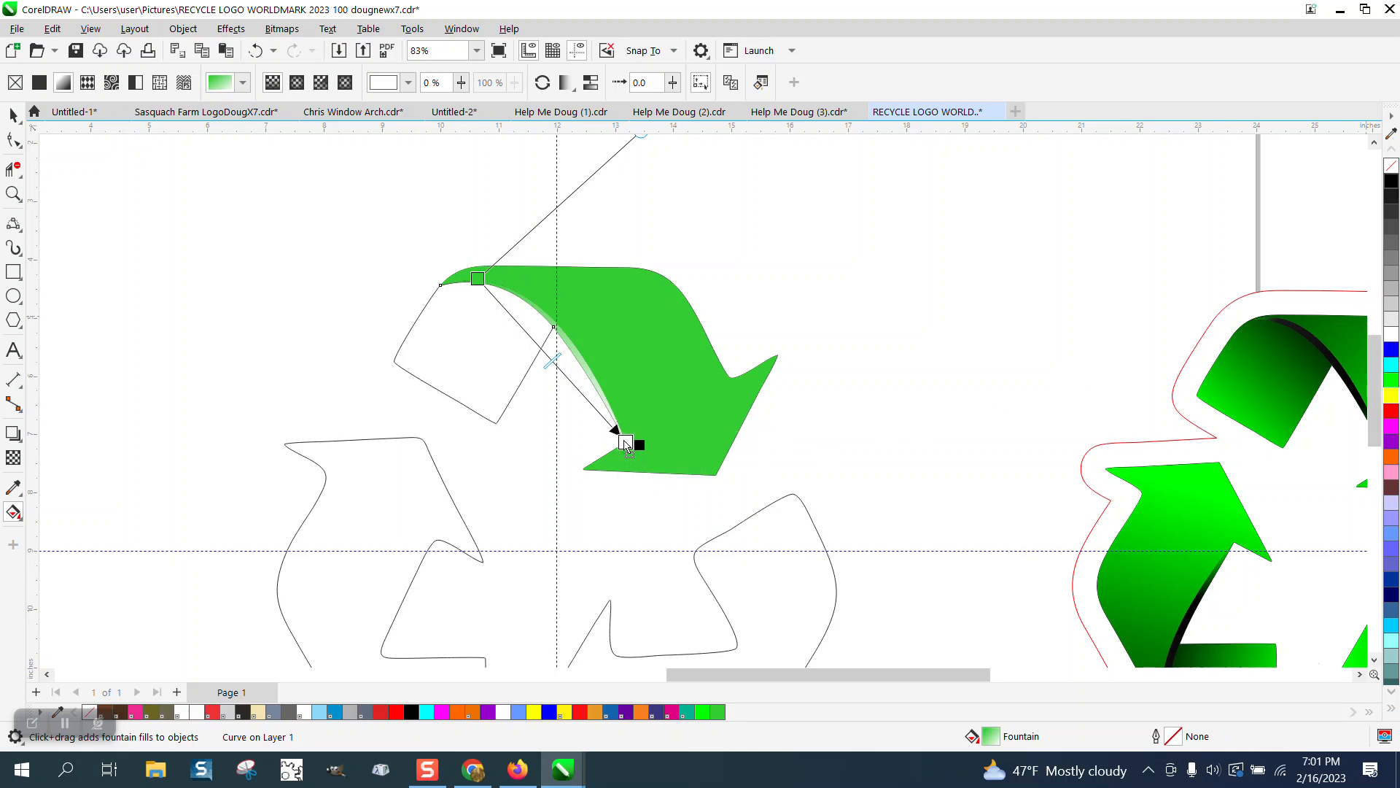
pyautogui.moveTo(626, 445); pyautogui.dragTo(626, 442)
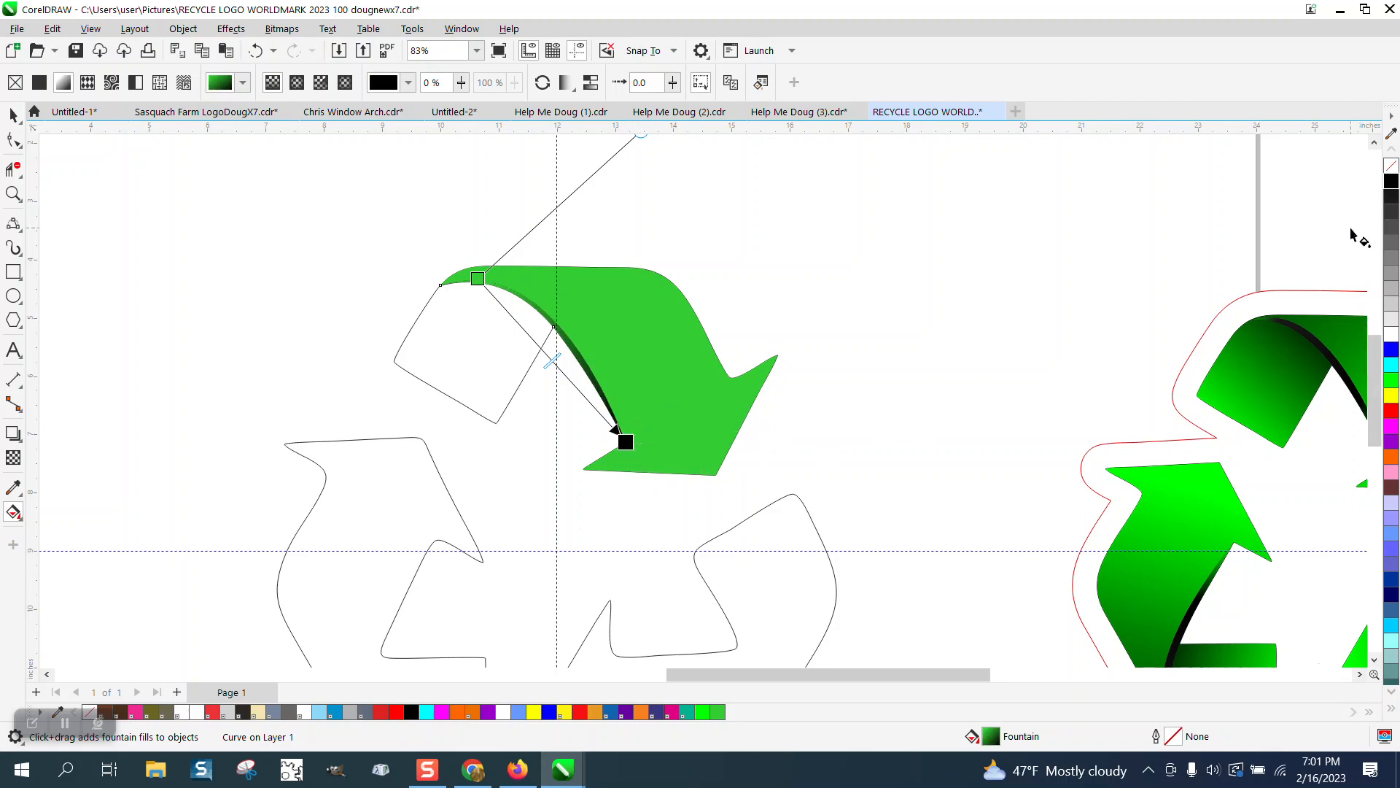
pyautogui.moveTo(477, 278); pyautogui.dragTo(467, 273)
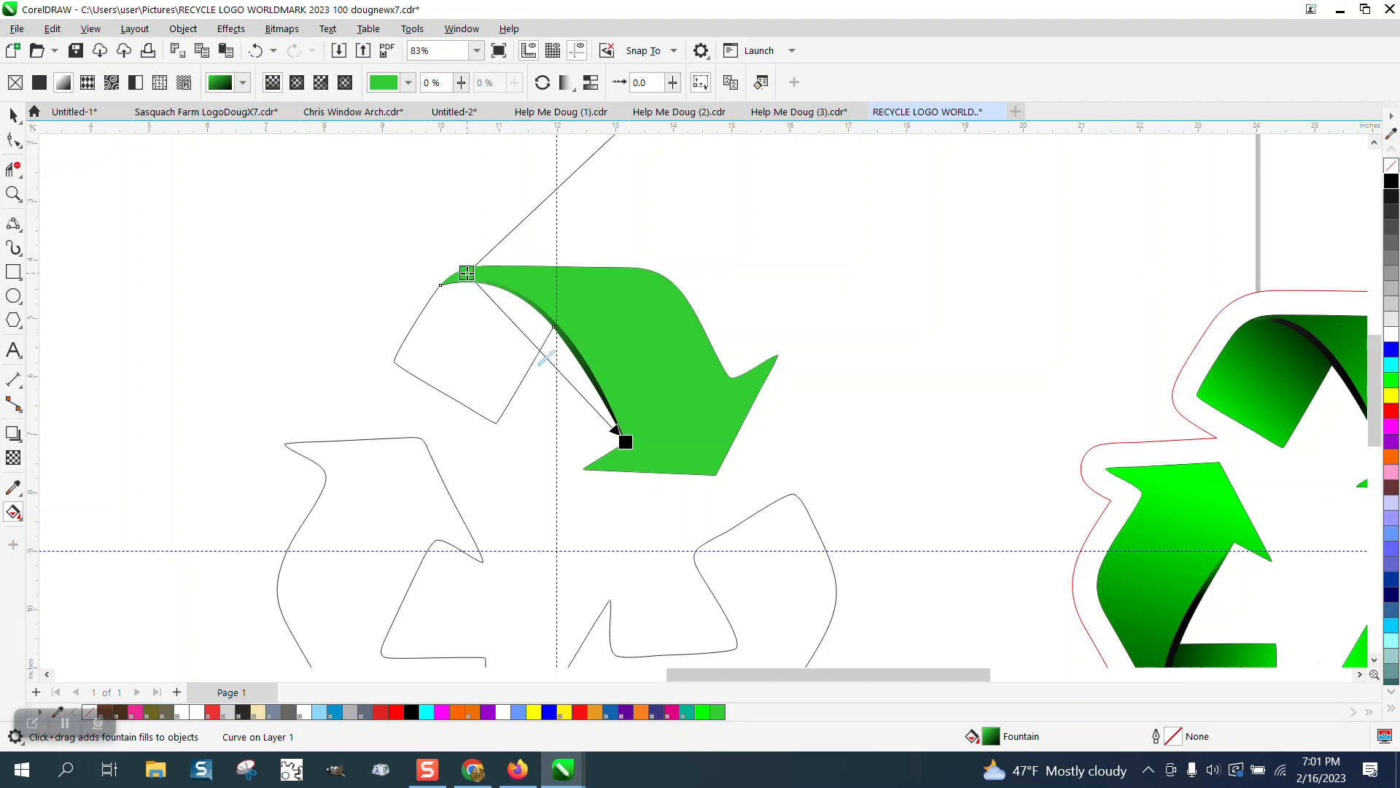
pyautogui.moveTo(547, 352); pyautogui.dragTo(529, 327)
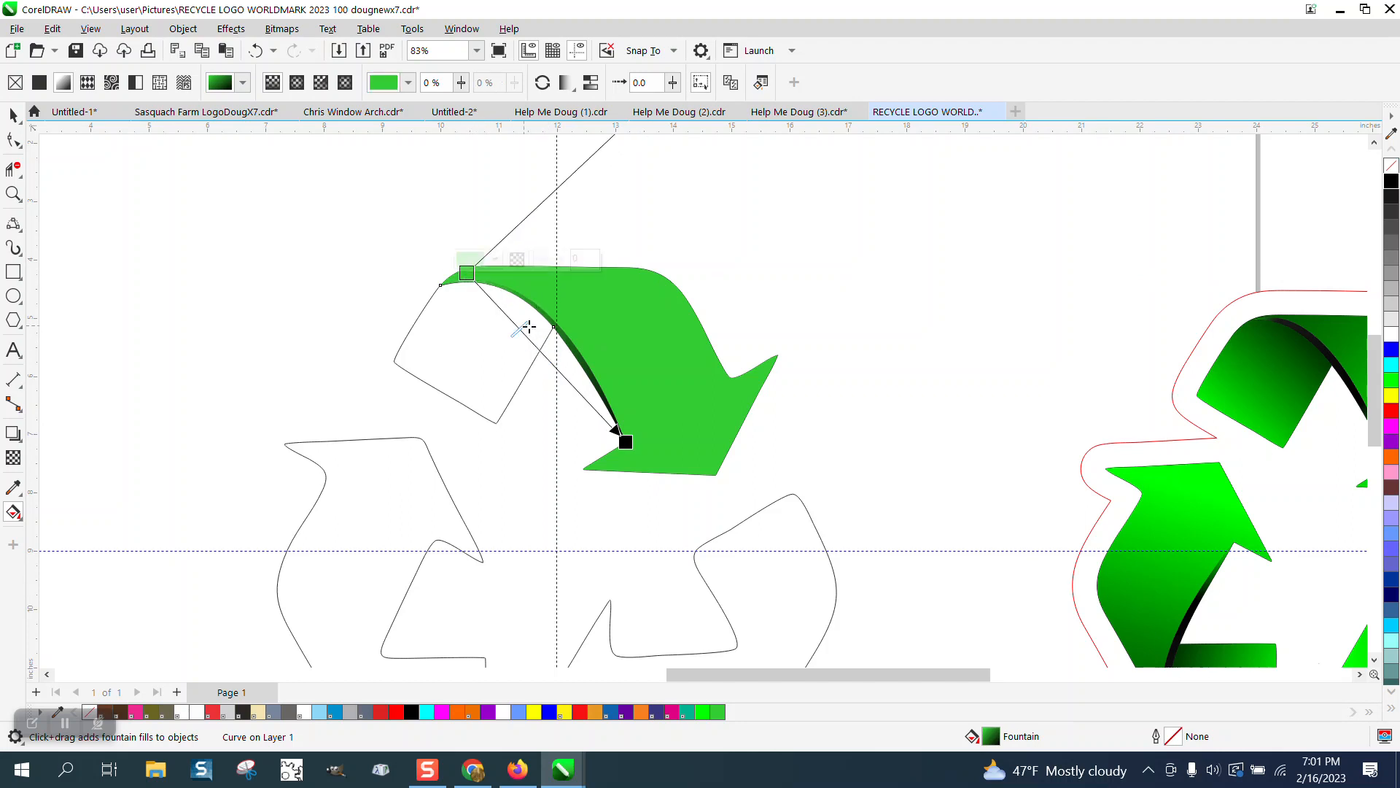
pyautogui.click(13, 115)
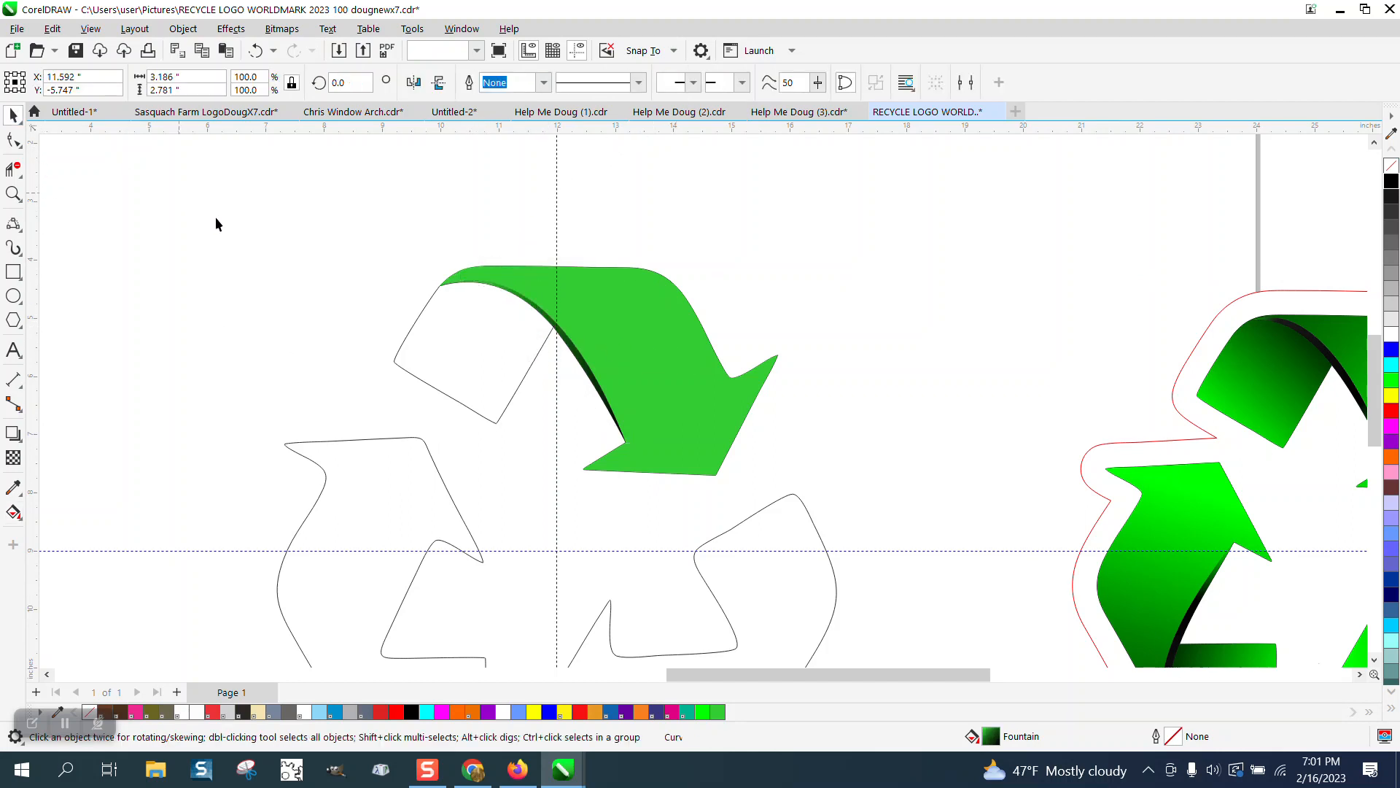
pyautogui.click(215, 216)
# Step: Give the top arrow's main body a fountain fill from green at the arrowhead to black beyond the fold, shifting the midpoint towards the black
pyautogui.scroll(-2, 345, 282)
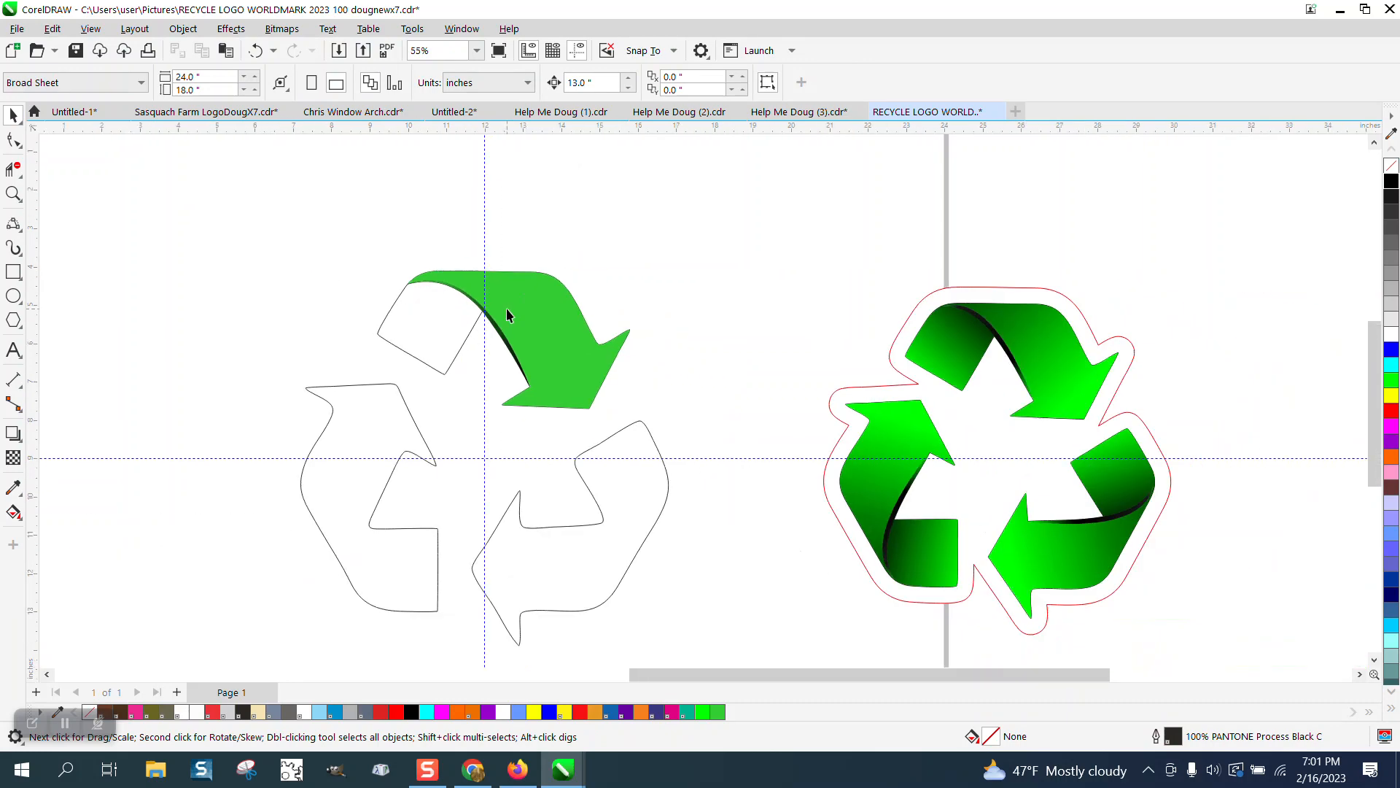
pyautogui.click(555, 318)
pyautogui.click(555, 317)
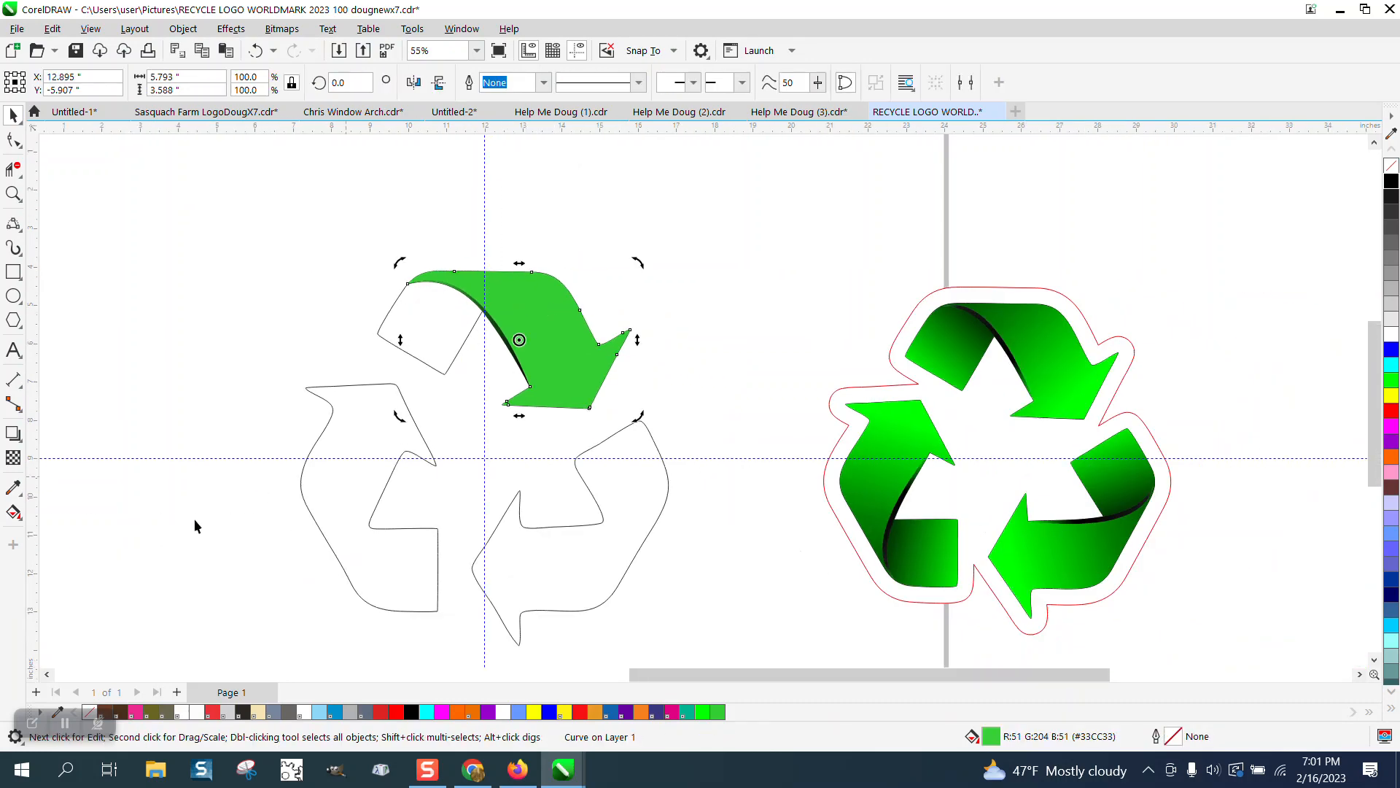
pyautogui.click(558, 333)
pyautogui.click(14, 487)
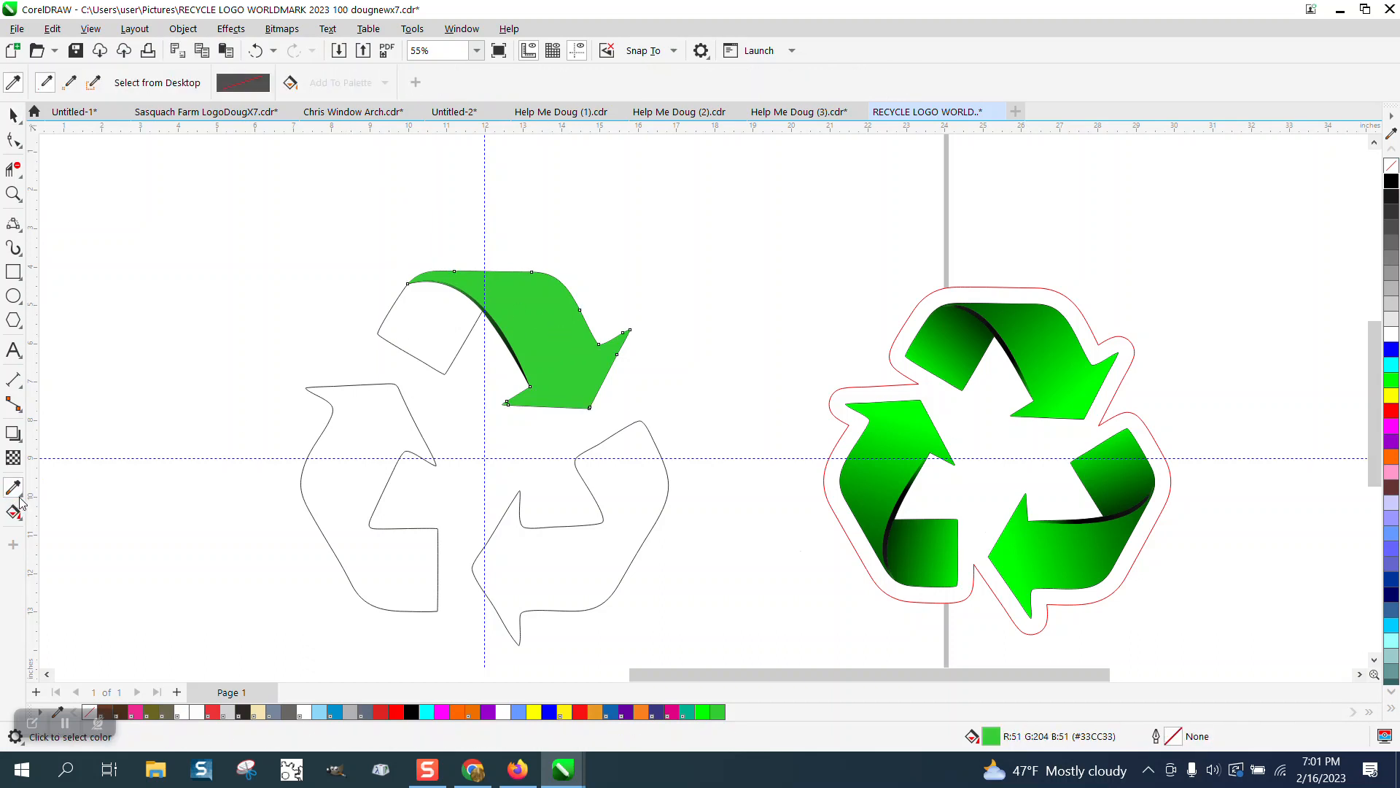
pyautogui.click(13, 513)
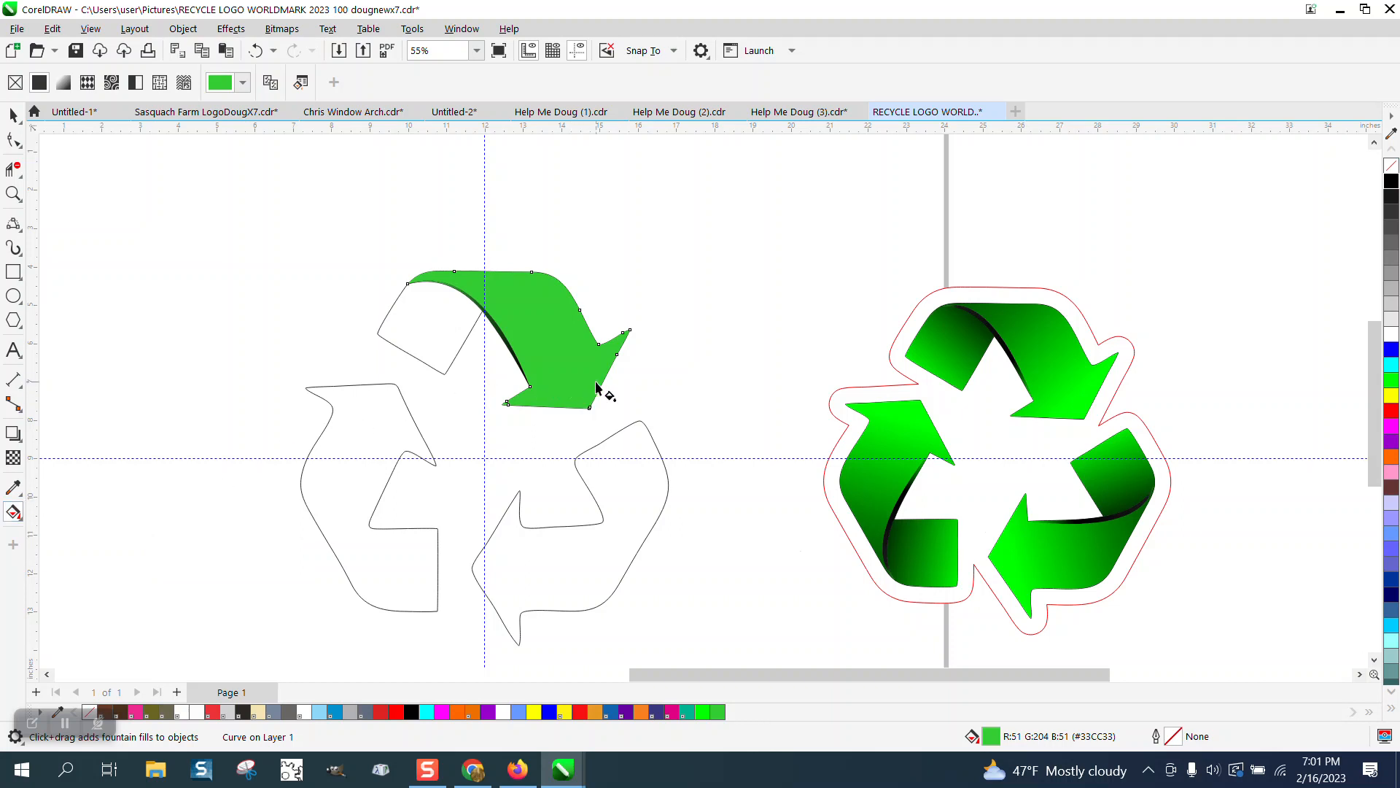
pyautogui.moveTo(596, 379); pyautogui.dragTo(442, 223)
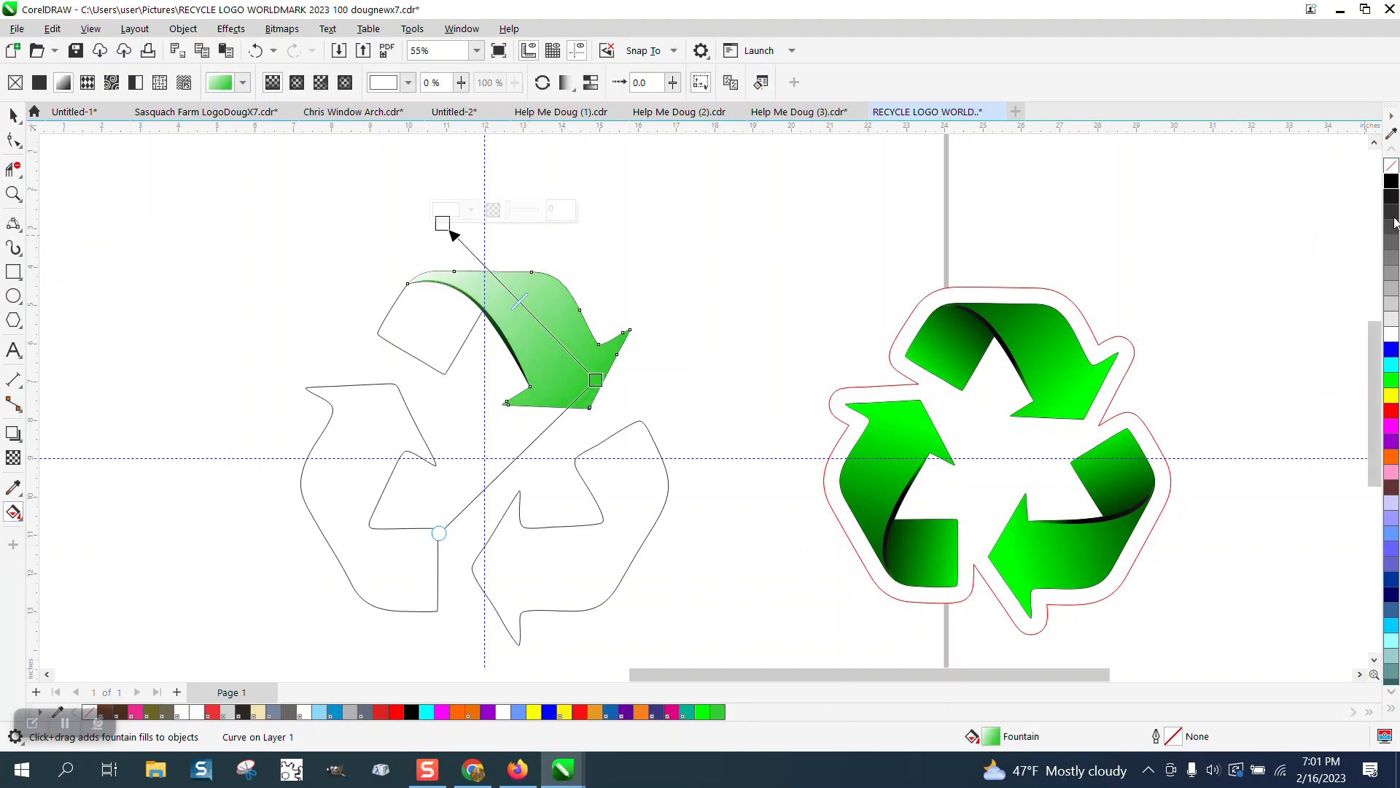
pyautogui.moveTo(1392, 181); pyautogui.dragTo(439, 228)
pyautogui.moveTo(520, 303); pyautogui.dragTo(499, 282)
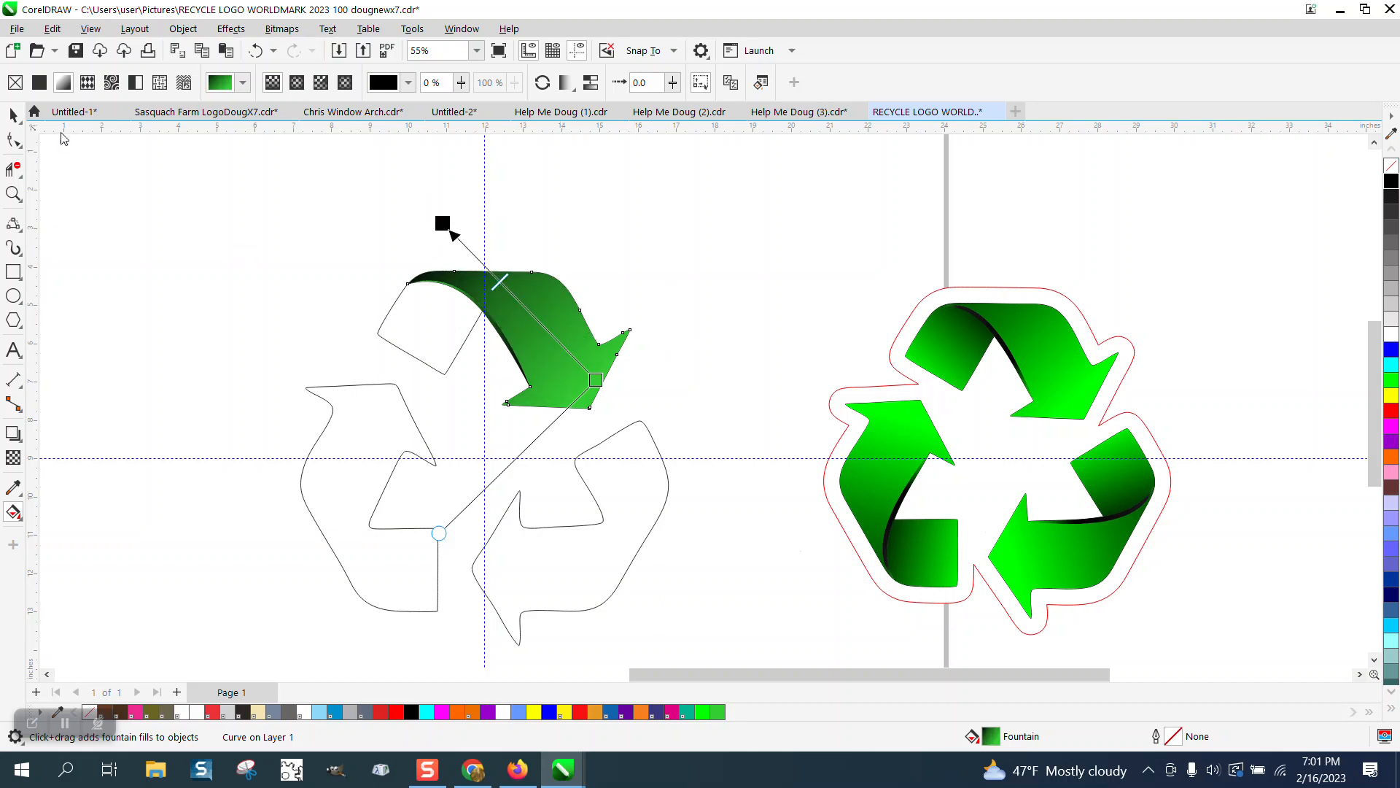
pyautogui.click(16, 116)
# Step: Nudge the folded tail piece 13 inches right, back into place on the top arrow
pyautogui.scroll(-4, 653, 303)
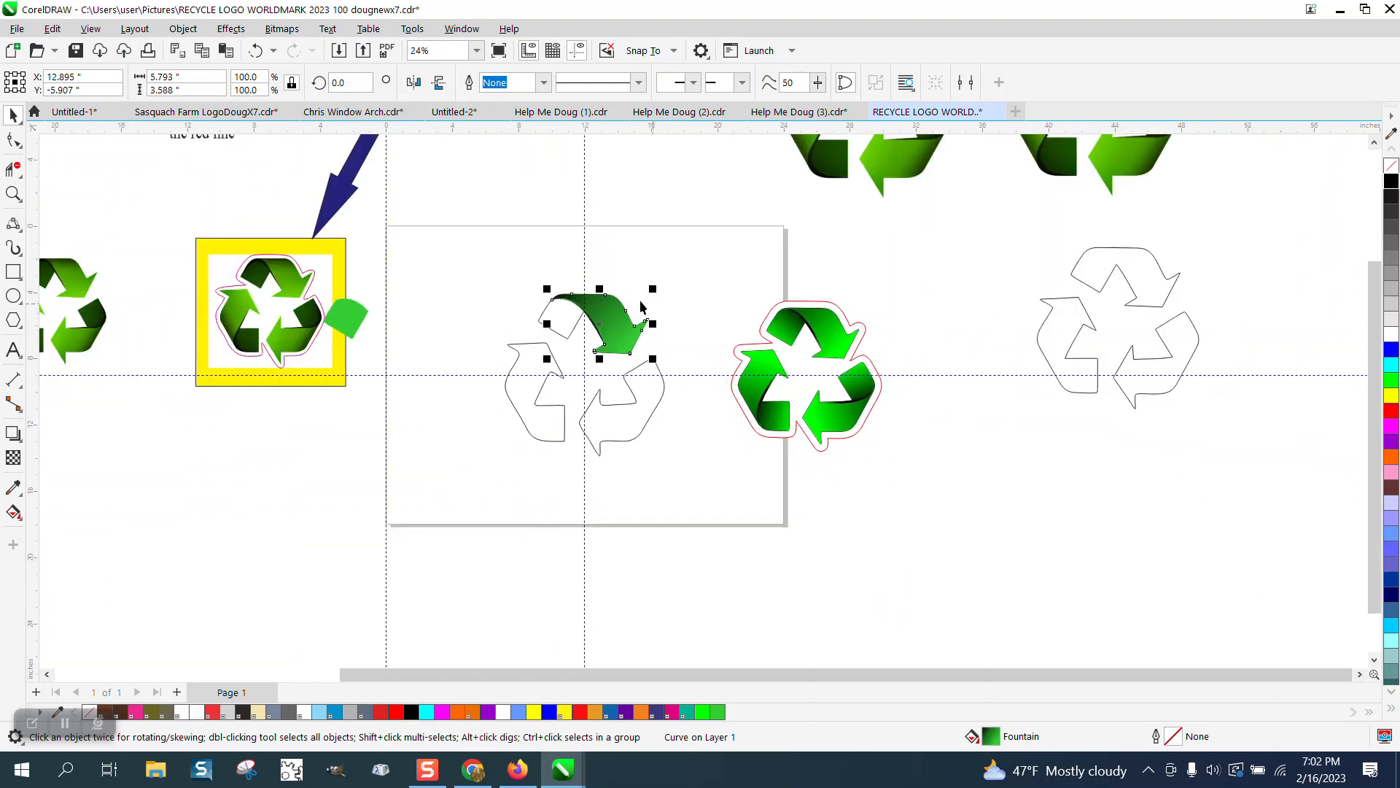
pyautogui.click(359, 308)
pyautogui.press('Right')
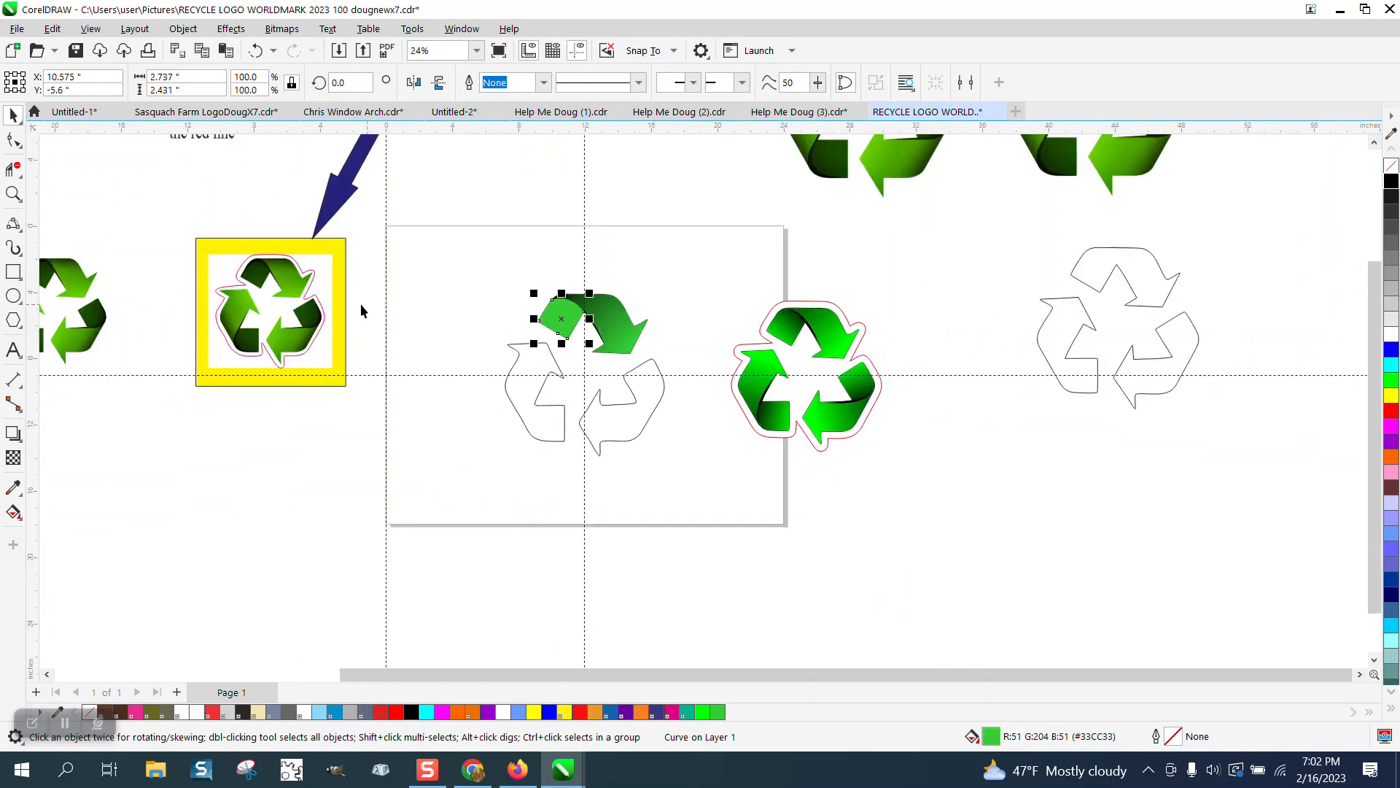
# Step: Give the folded tail a fountain fill from green at its outer edge to black at the fold, shifting the midpoint towards the black
pyautogui.click(13, 194)
pyautogui.moveTo(475, 269); pyautogui.dragTo(714, 390)
pyautogui.click(13, 114)
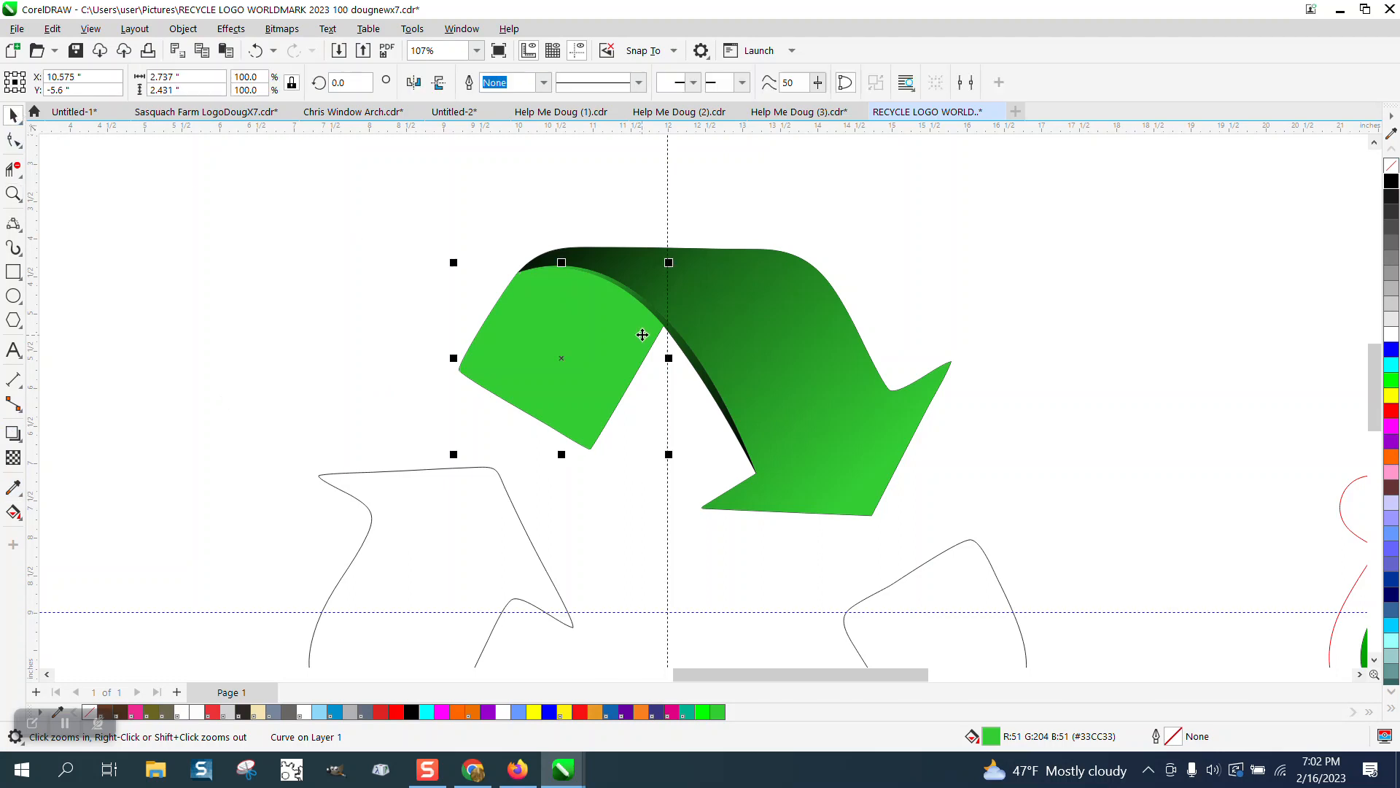
pyautogui.click(16, 516)
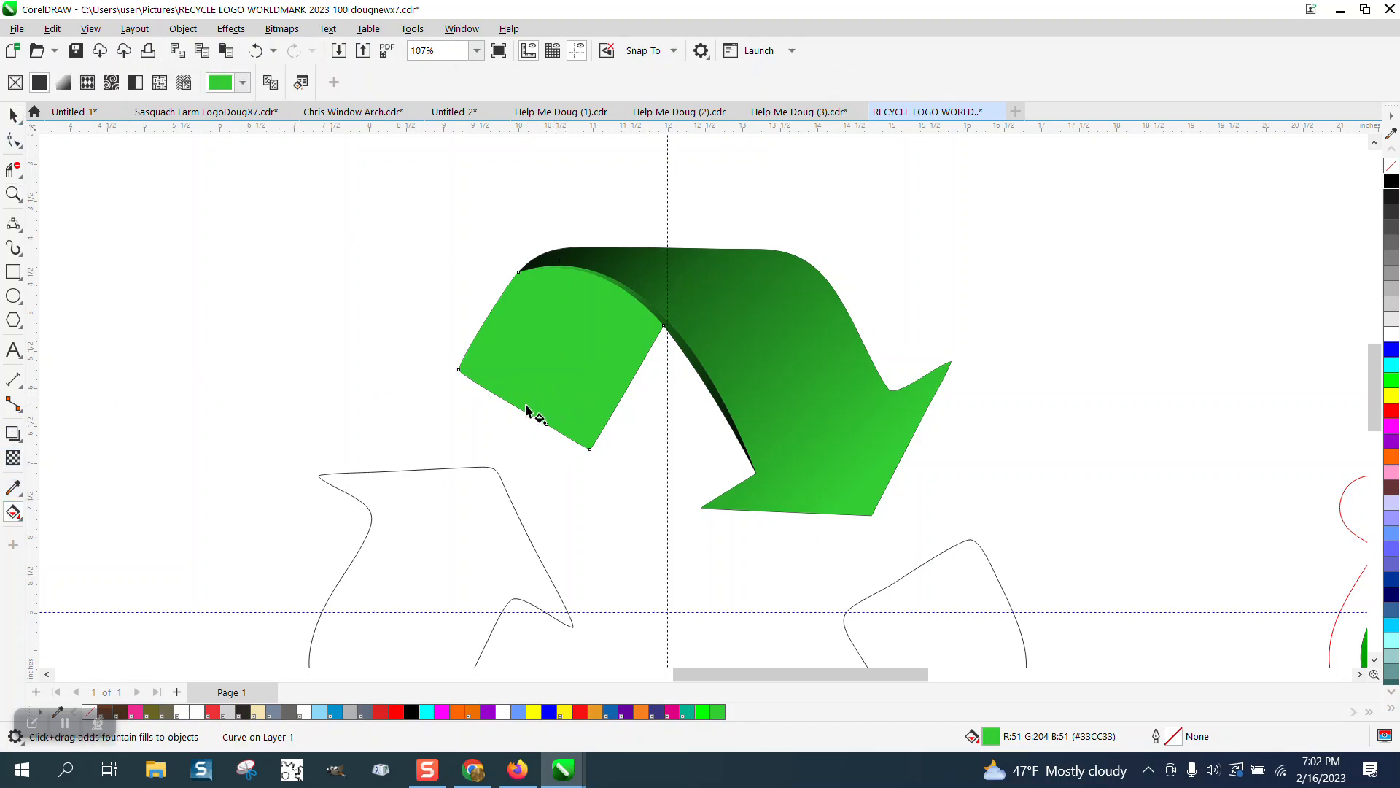
pyautogui.moveTo(529, 405); pyautogui.dragTo(629, 290)
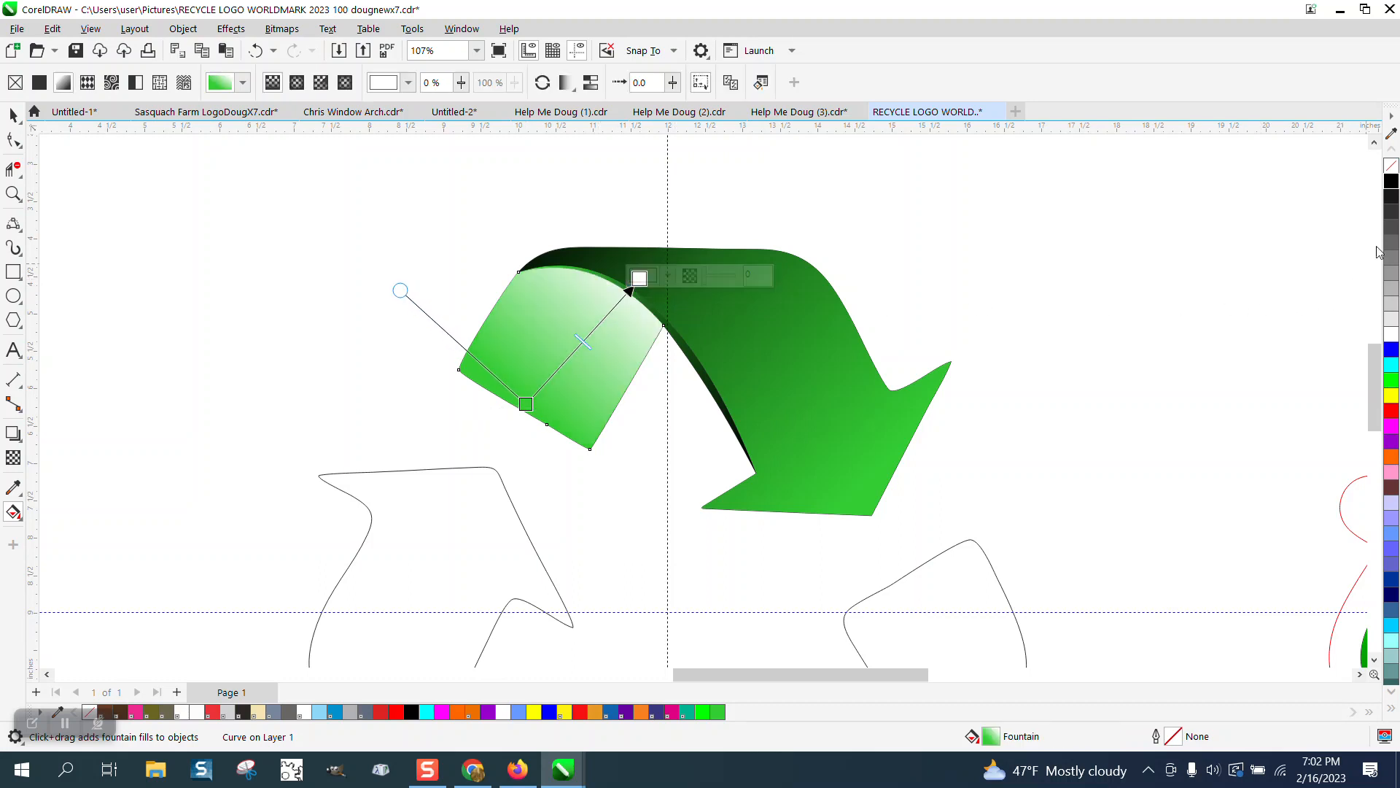
pyautogui.moveTo(1391, 183); pyautogui.dragTo(646, 278)
pyautogui.moveTo(583, 344); pyautogui.dragTo(607, 315)
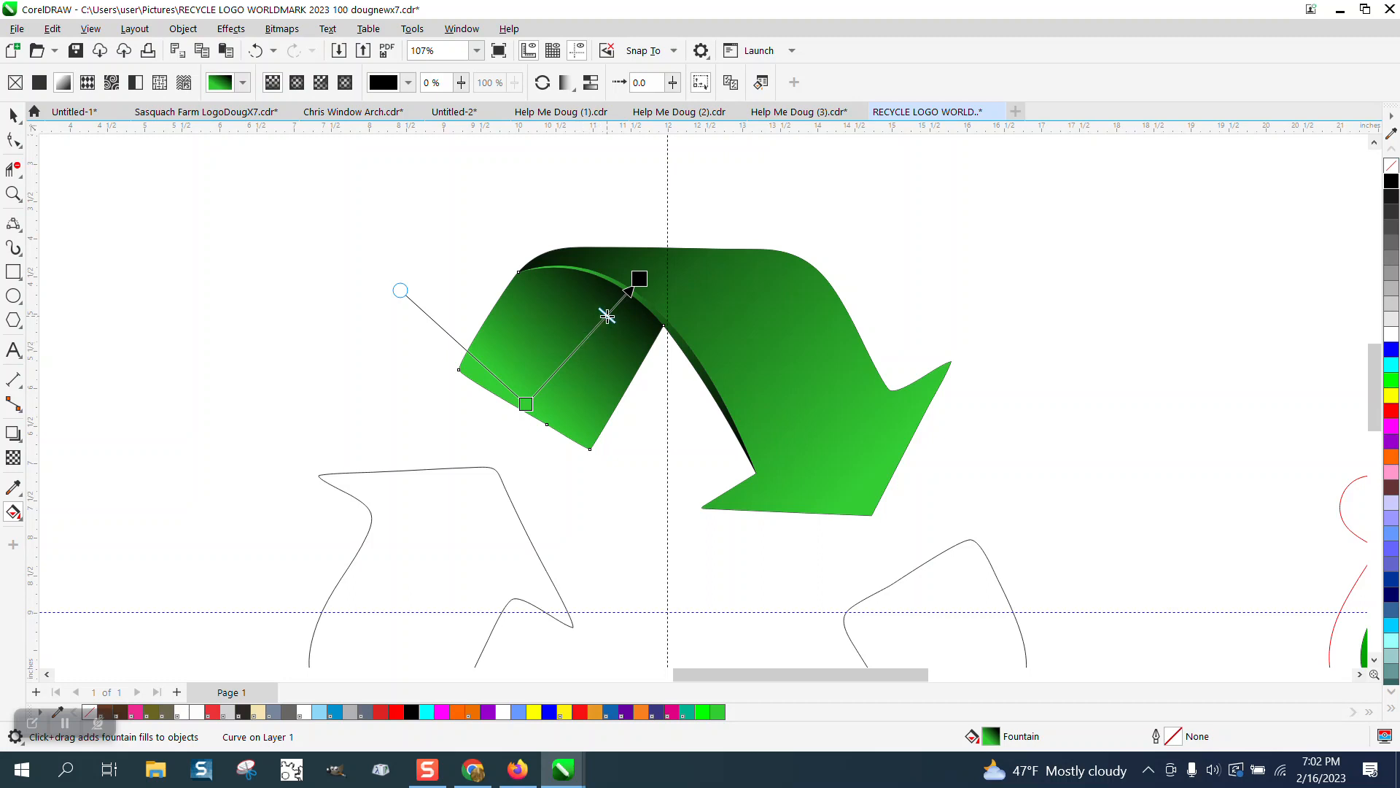
pyautogui.click(175, 240)
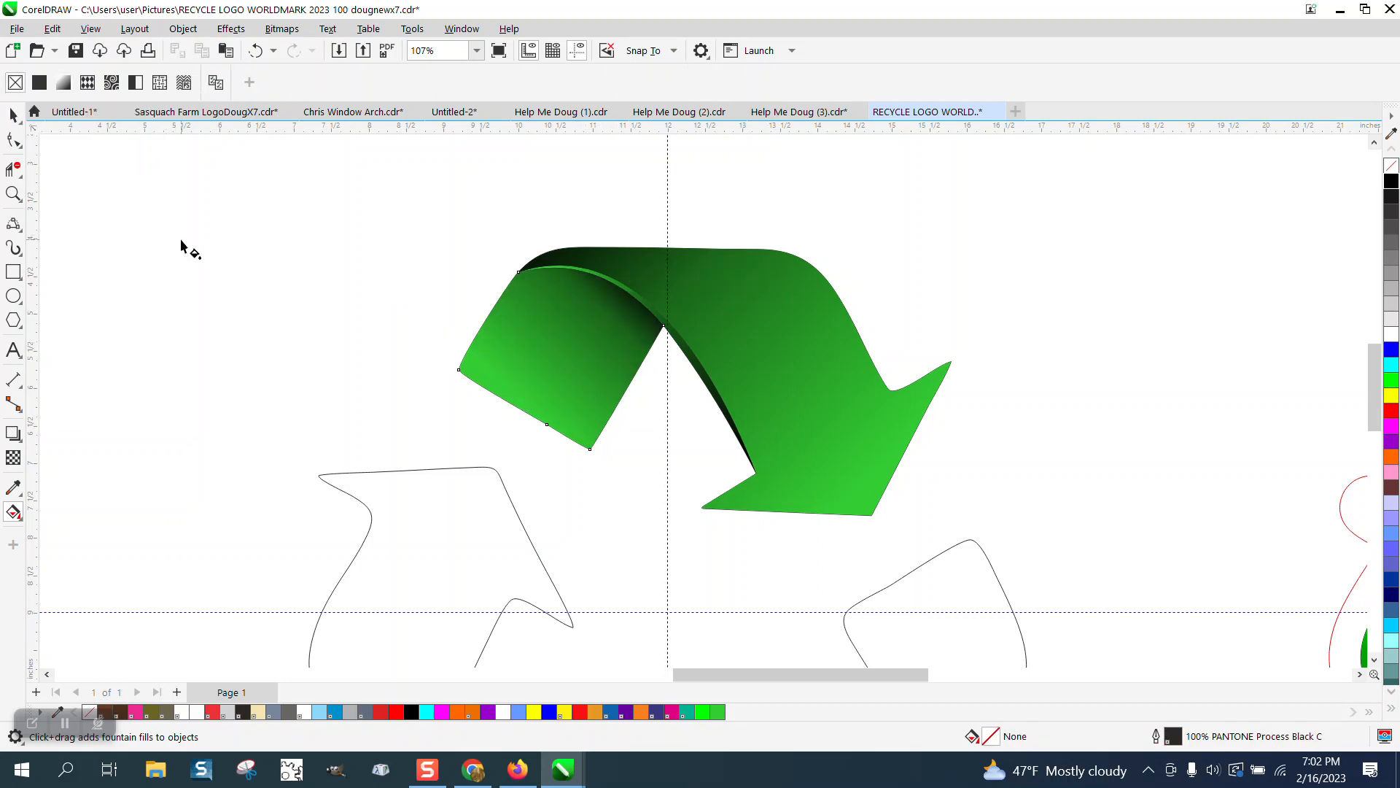
# Step: Group all the filled pieces of the top arrow
pyautogui.scroll(-2, 281, 256)
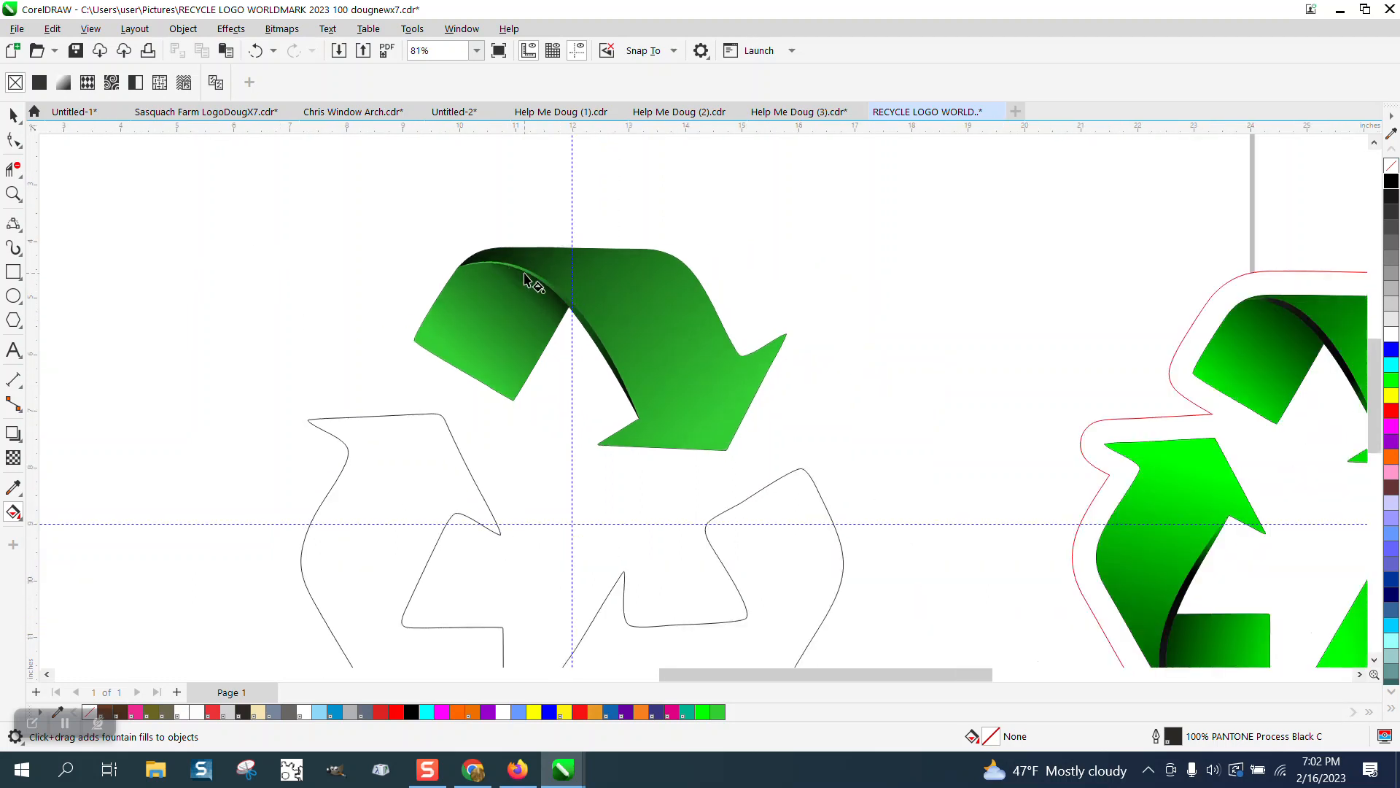
pyautogui.scroll(-1, 441, 313)
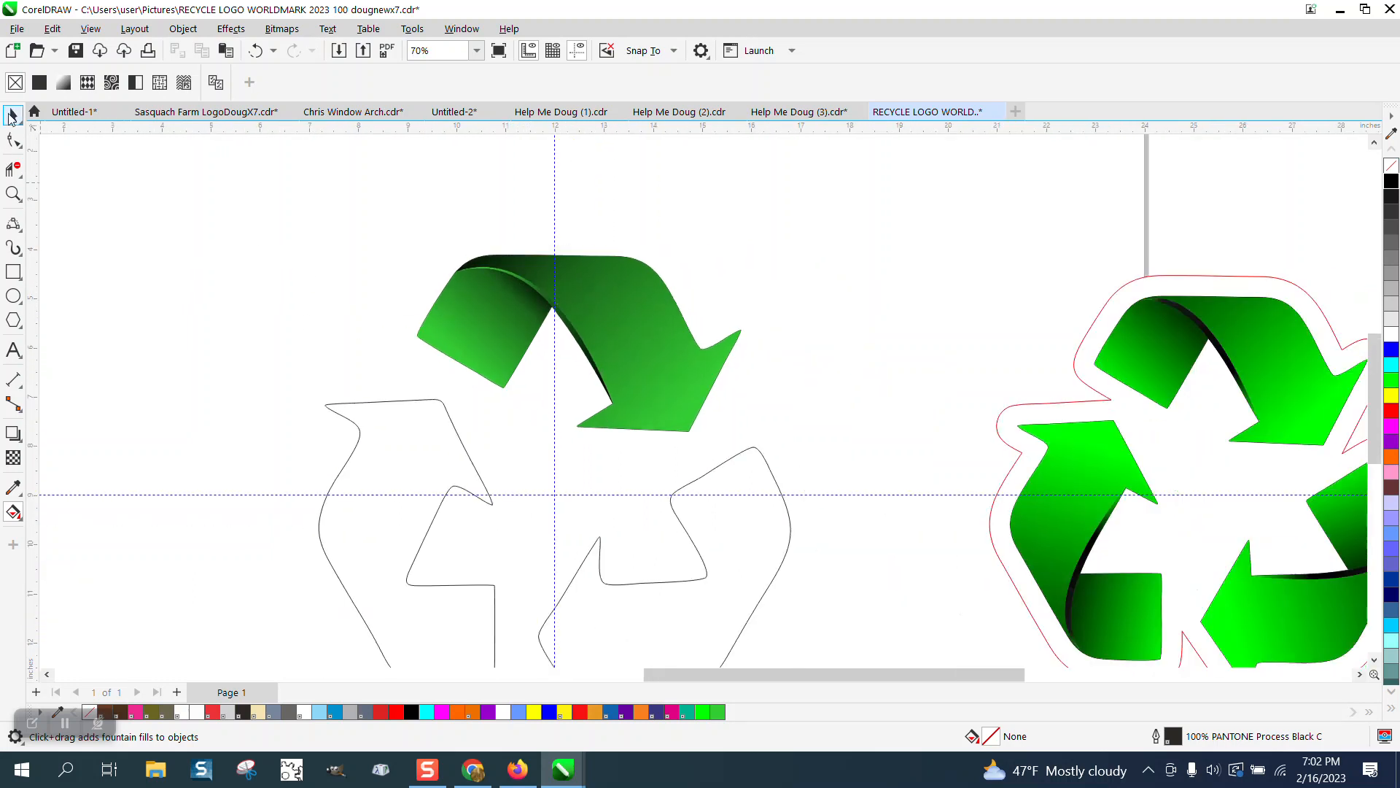
pyautogui.press('space')
pyautogui.scroll(-2, 401, 249)
pyautogui.moveTo(479, 347); pyautogui.dragTo(690, 406)
pyautogui.hotkey('ctrl', 'g')
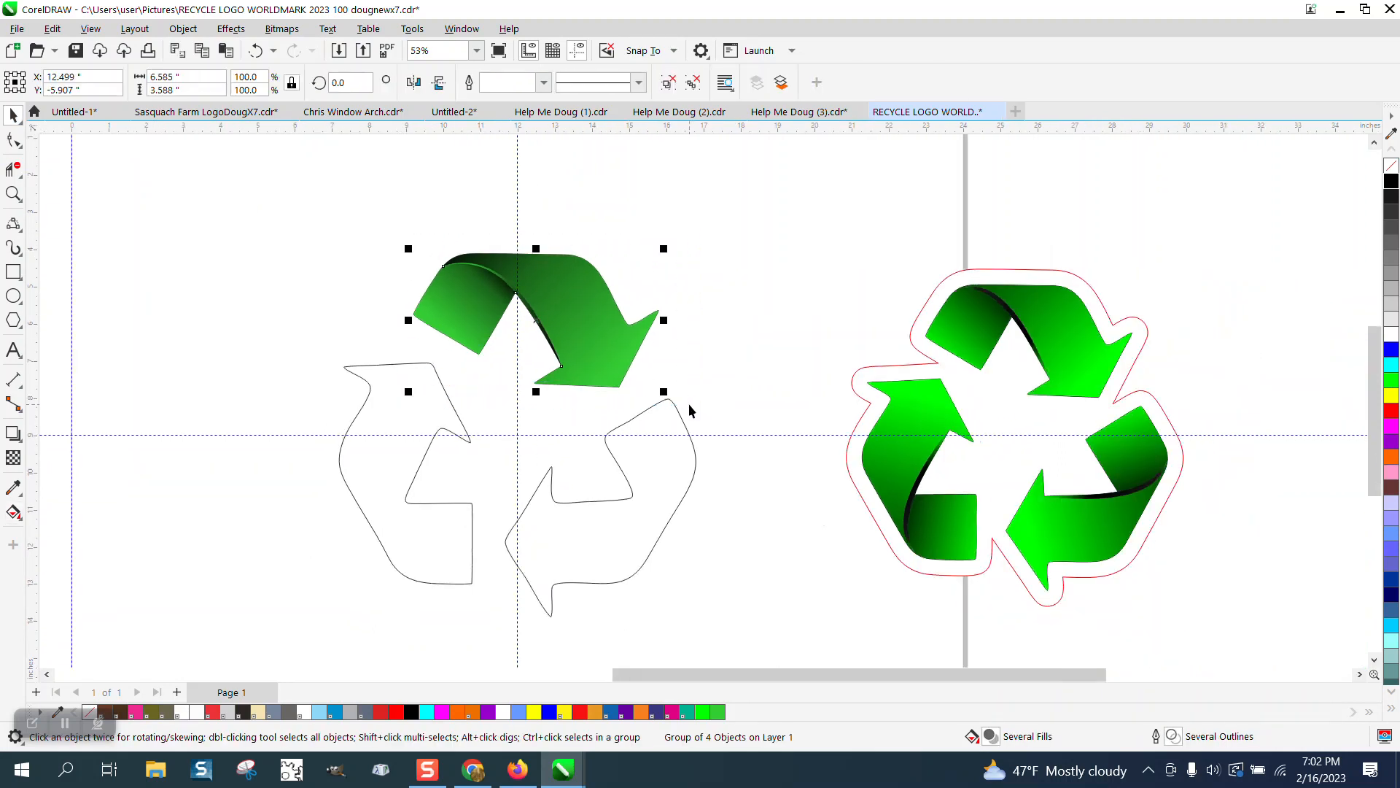
pyautogui.click(689, 435)
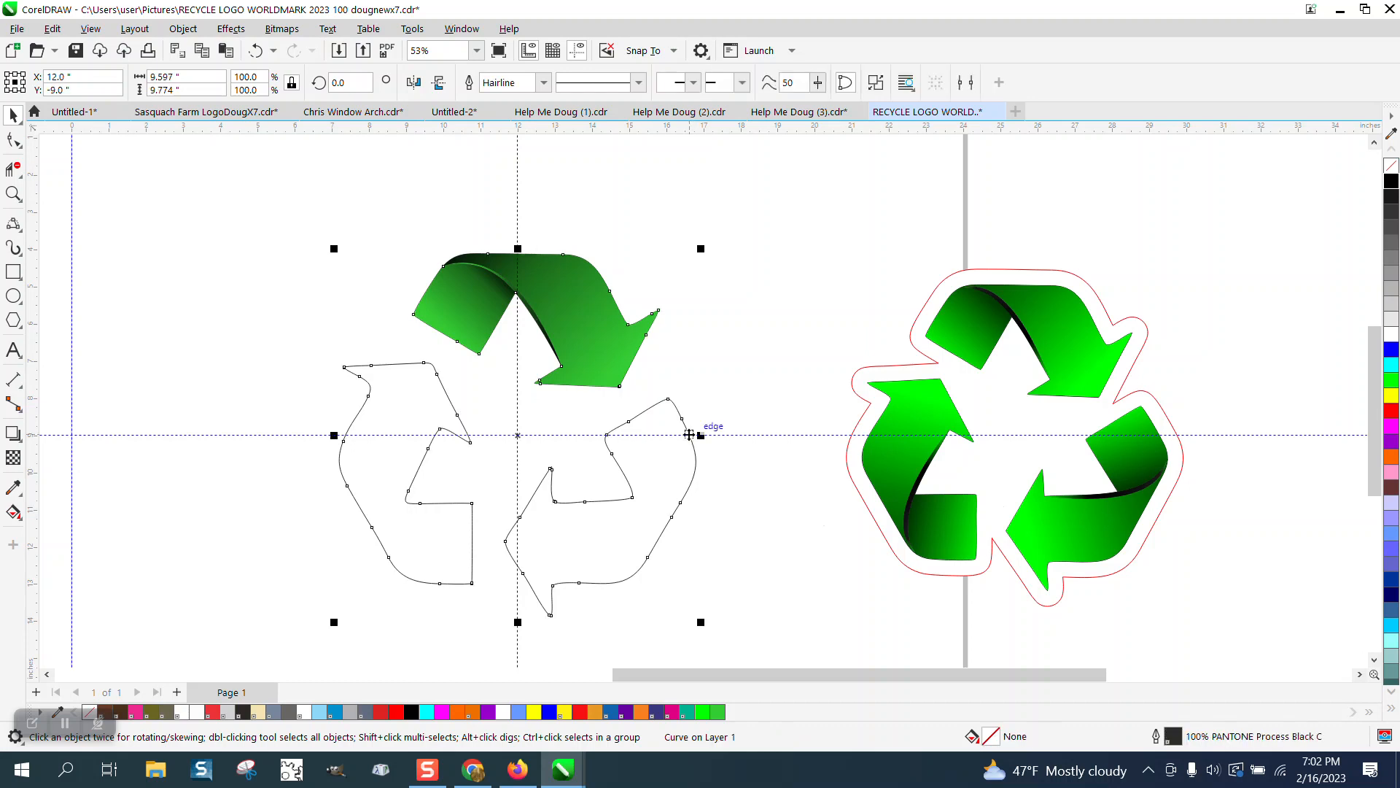
pyautogui.press('Left')
pyautogui.hotkey('ctrl', 'z')
# Step: Move the top arrow group's rotation centre to the intersection of the two guidelines at the page centre
pyautogui.click(607, 330)
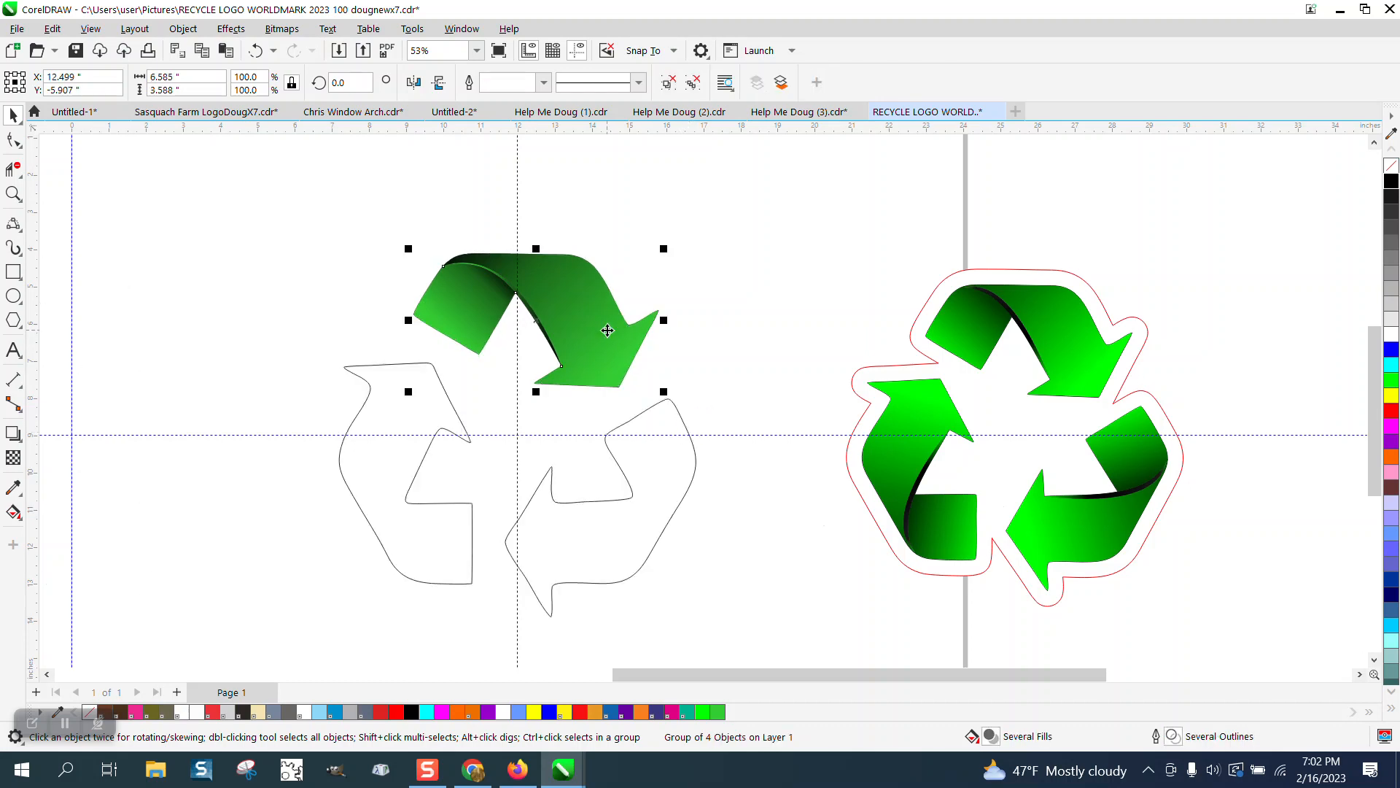
pyautogui.click(554, 336)
pyautogui.moveTo(522, 417); pyautogui.dragTo(518, 431)
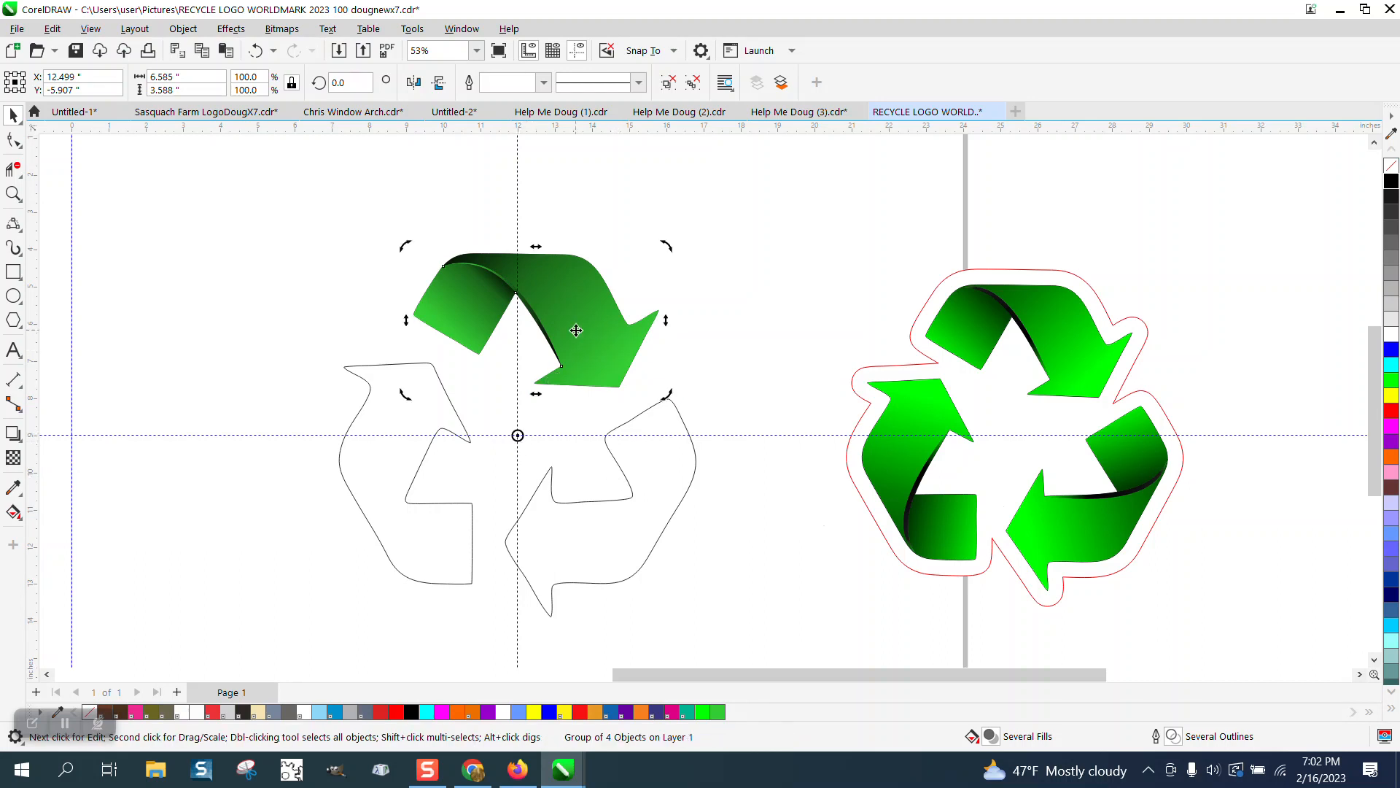
# Step: Make two copies of the top arrow group rotated about the page centre, one at 120° and one at 240°
pyautogui.moveTo(358, 81); pyautogui.dragTo(309, 81)
pyautogui.write('120')
pyautogui.press('Return')
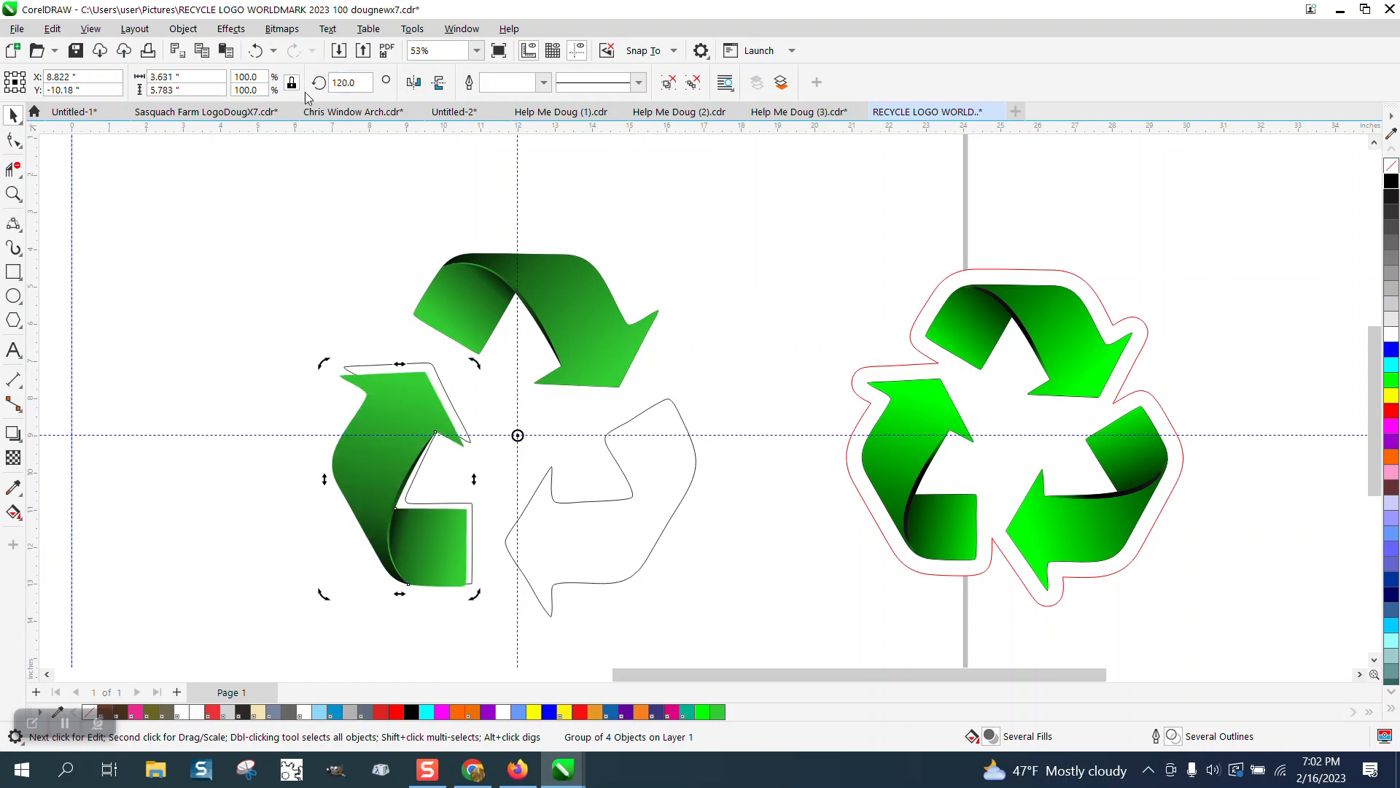
pyautogui.hotkey('ctrl', 'd')
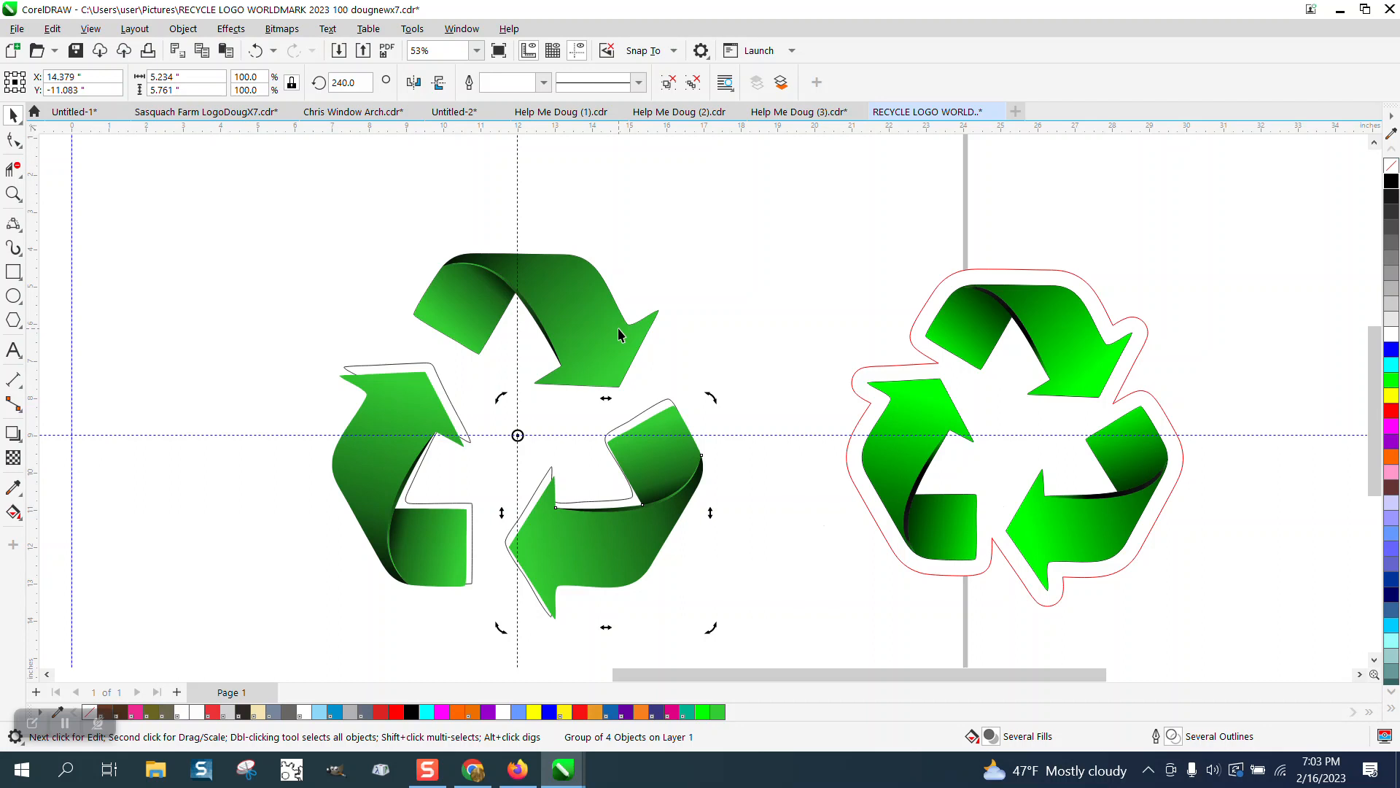
pyautogui.click(655, 242)
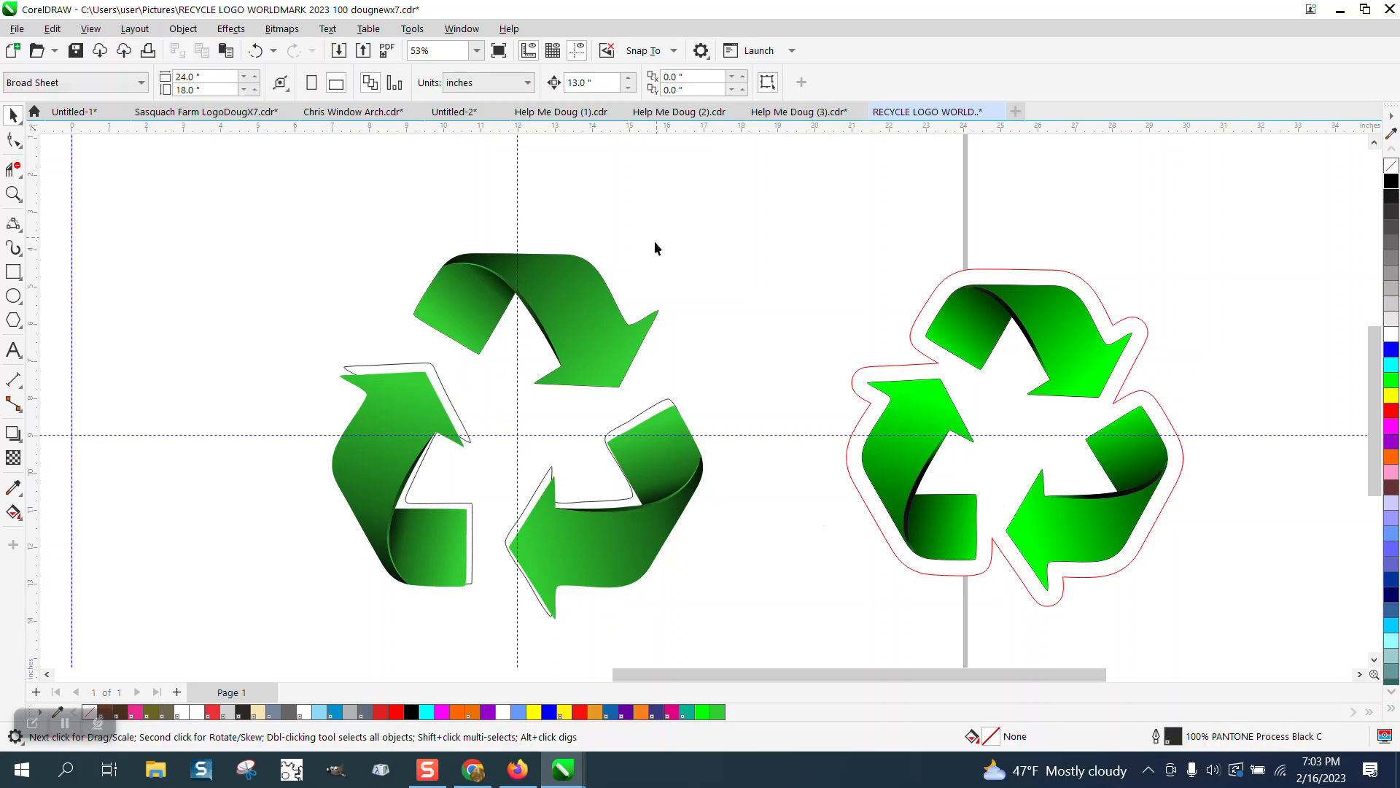
# Step: Move the 120° arrow copy slightly up and right so its arrowhead lines up with the left arrow outline
pyautogui.click(437, 416)
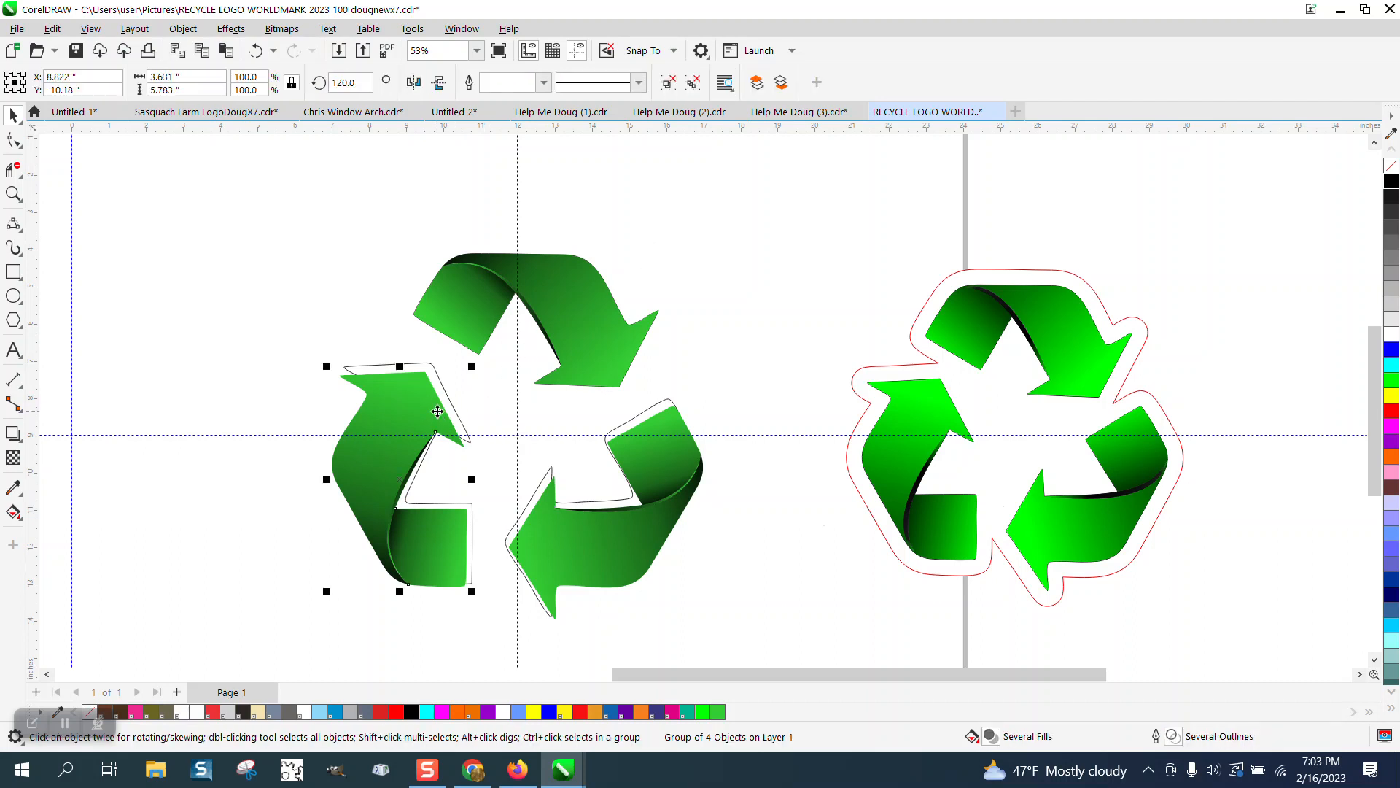
pyautogui.moveTo(429, 373); pyautogui.dragTo(435, 367)
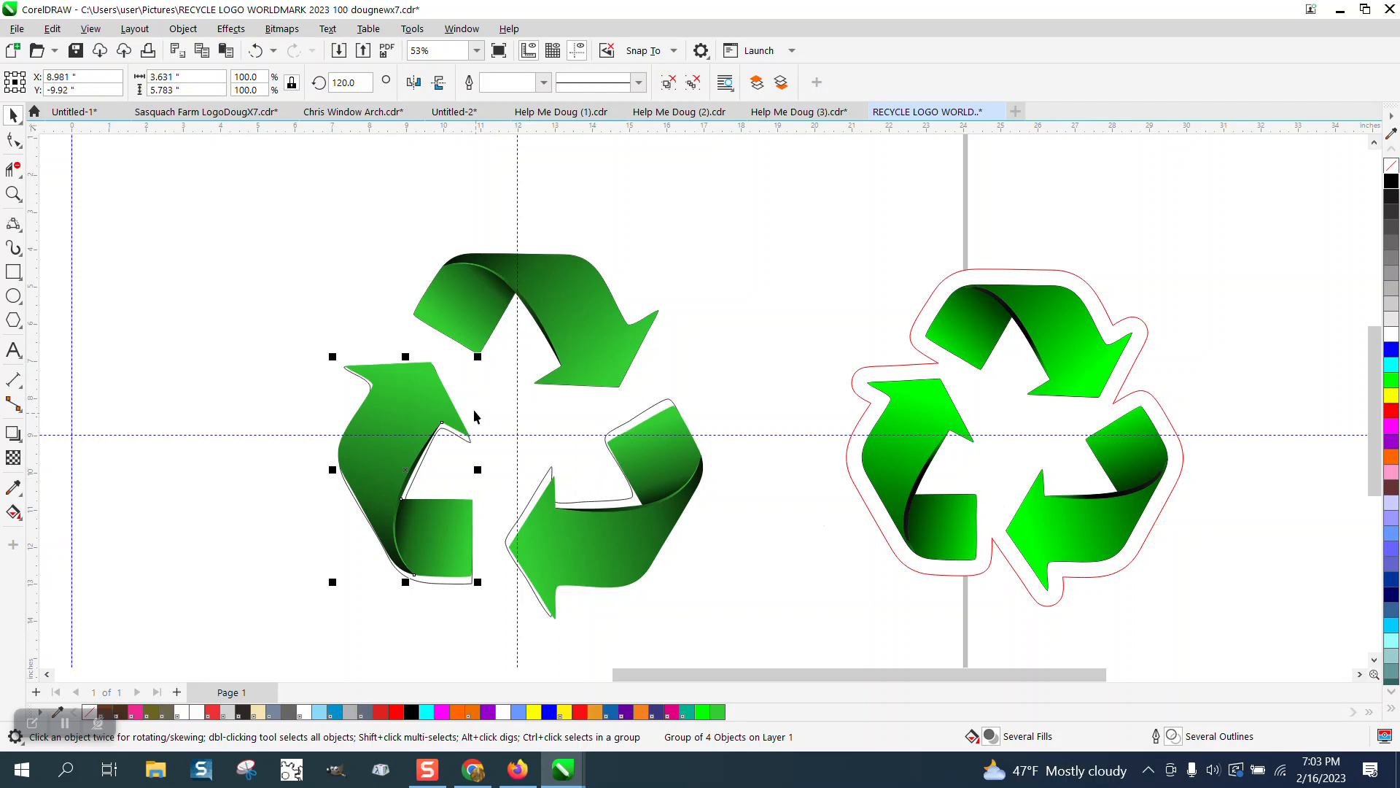
# Step: Set the nudge distance to 0.1 inches and try nudging the left arrow into its outline
pyautogui.click(423, 390)
pyautogui.click(623, 233)
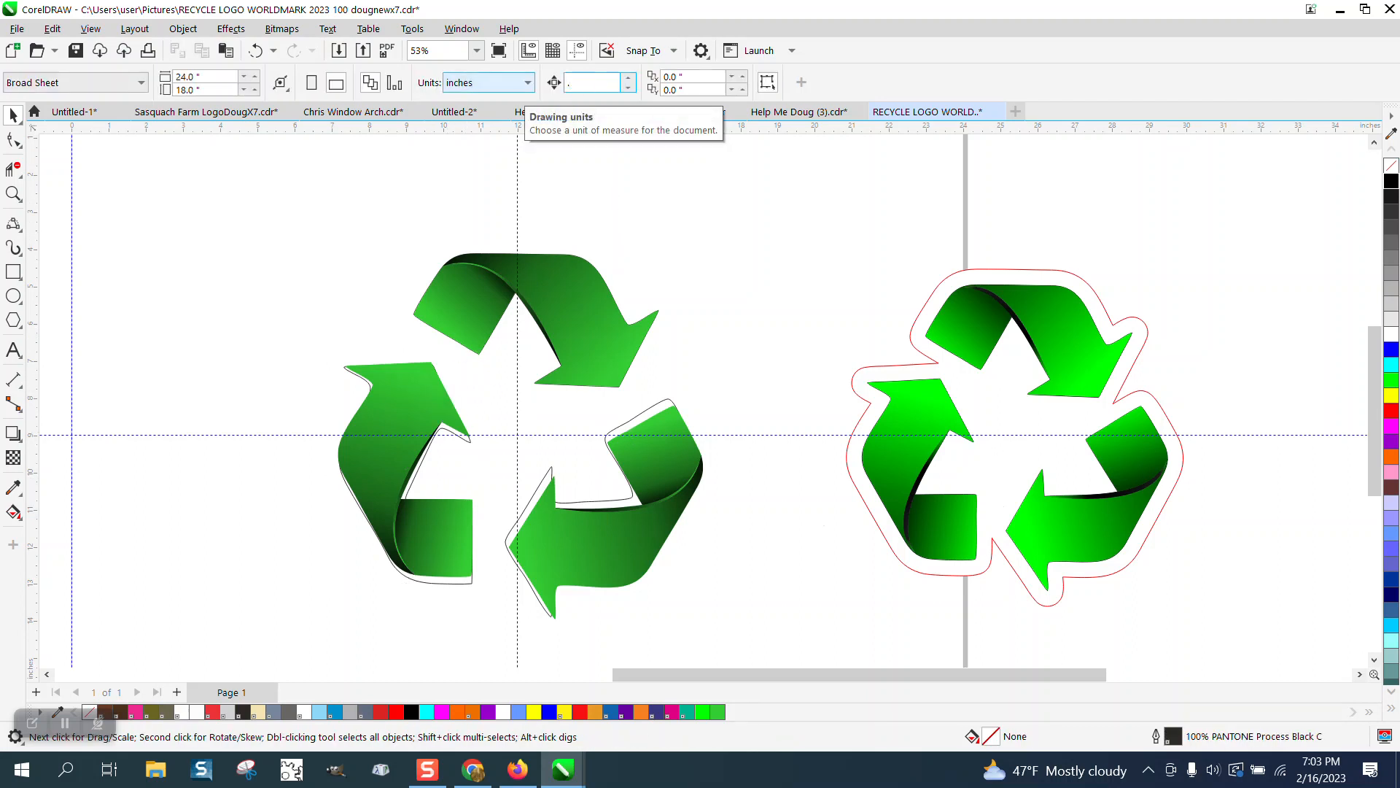
pyautogui.click(441, 376)
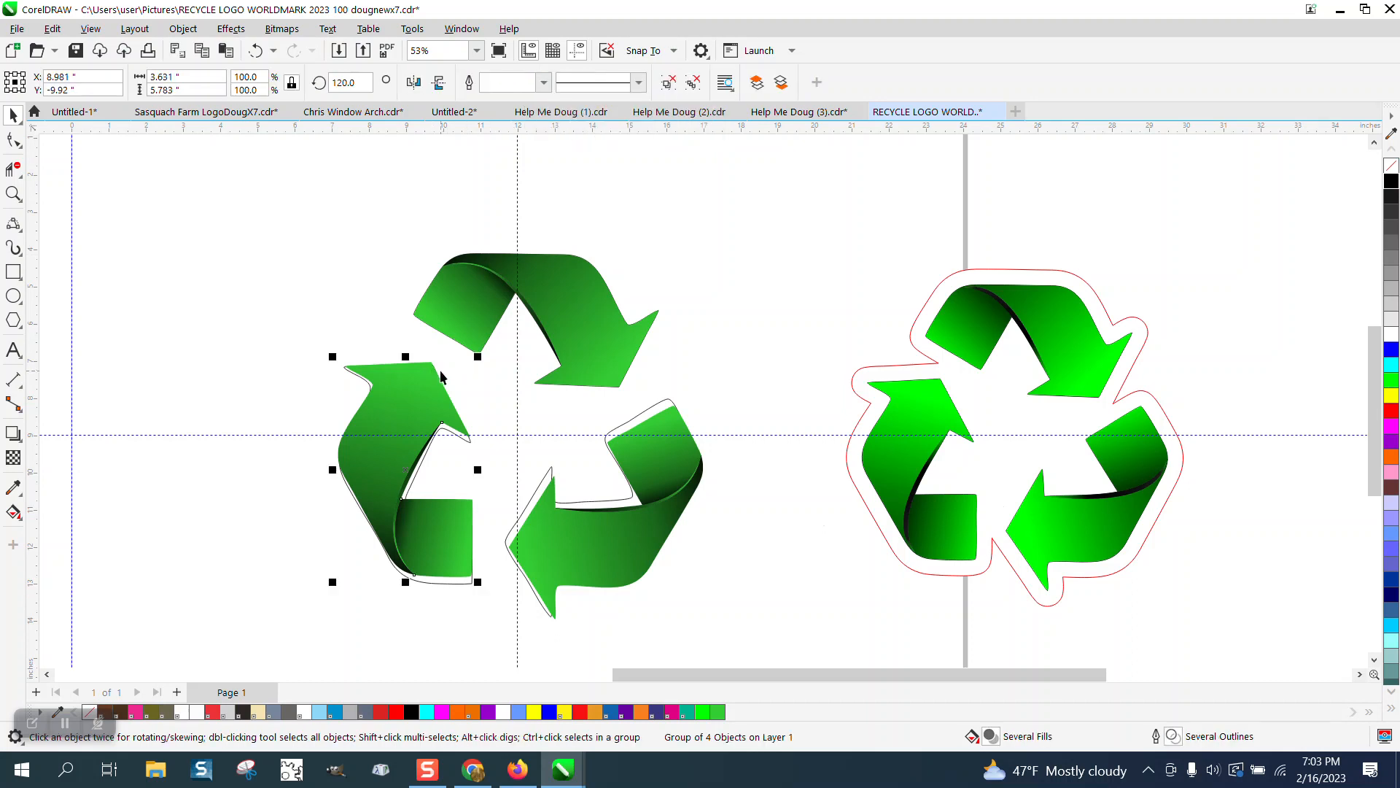
pyautogui.press('Down')
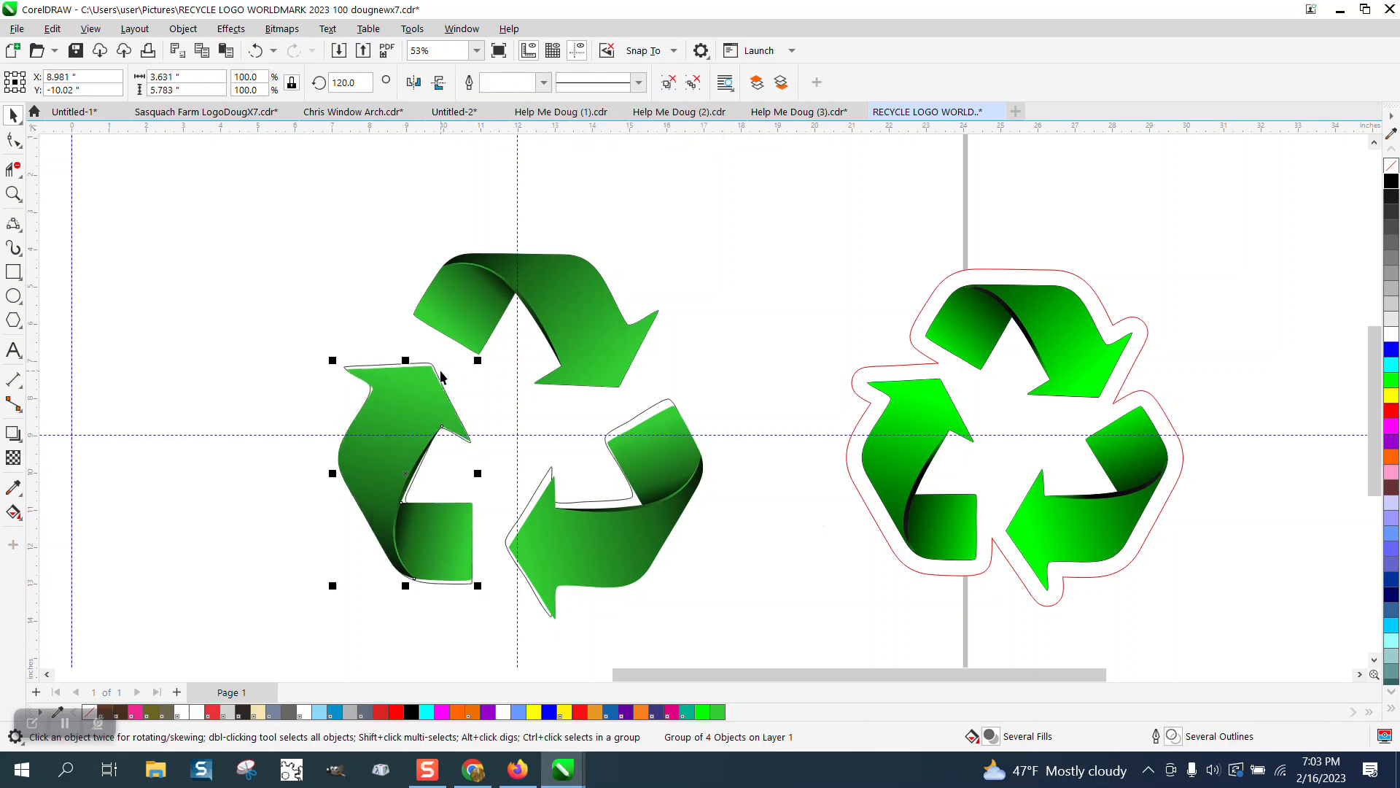
pyautogui.press('Left')
pyautogui.press('Up')
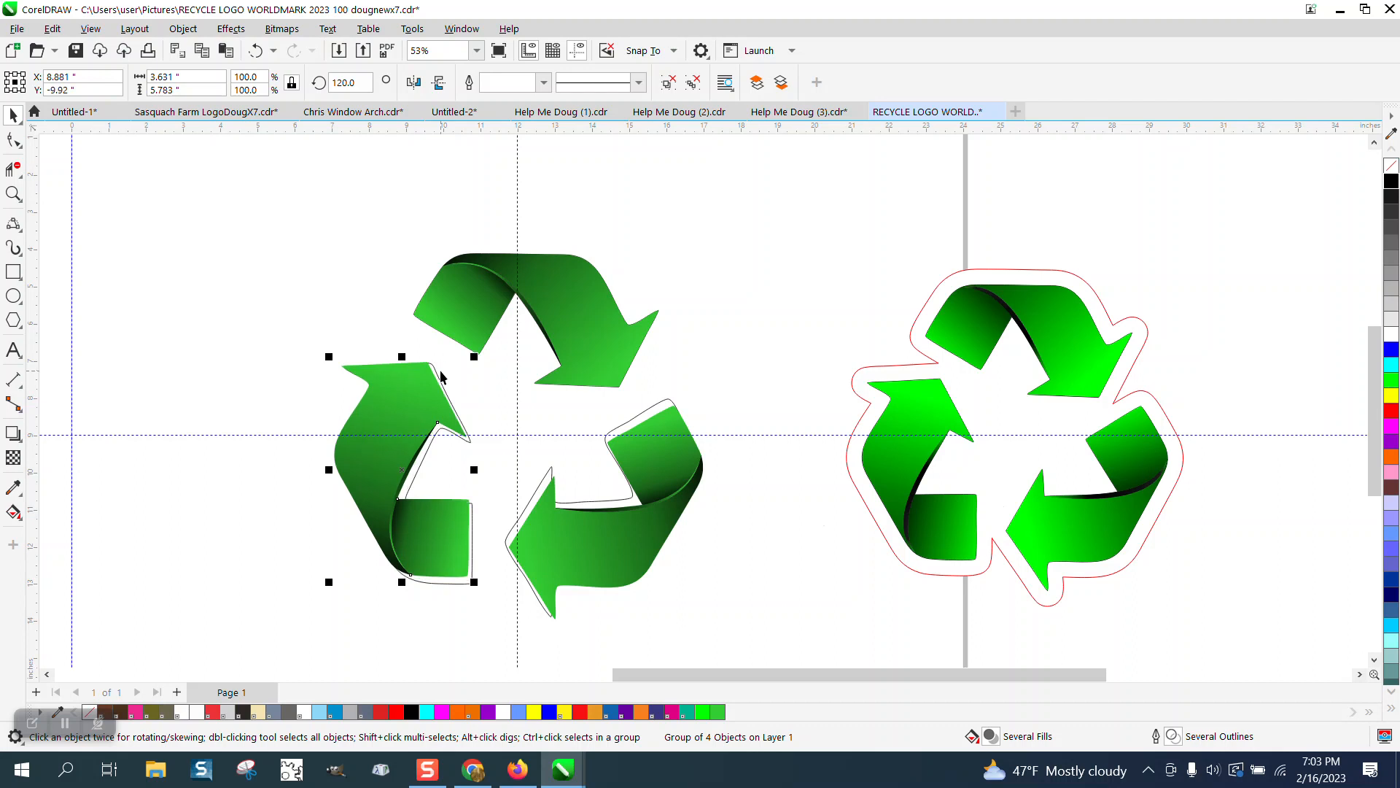
pyautogui.press('Right')
# Step: Nudge the lower right arrow 0.2 inches up and 0.1 inches left to fit its outline
pyautogui.click(645, 445)
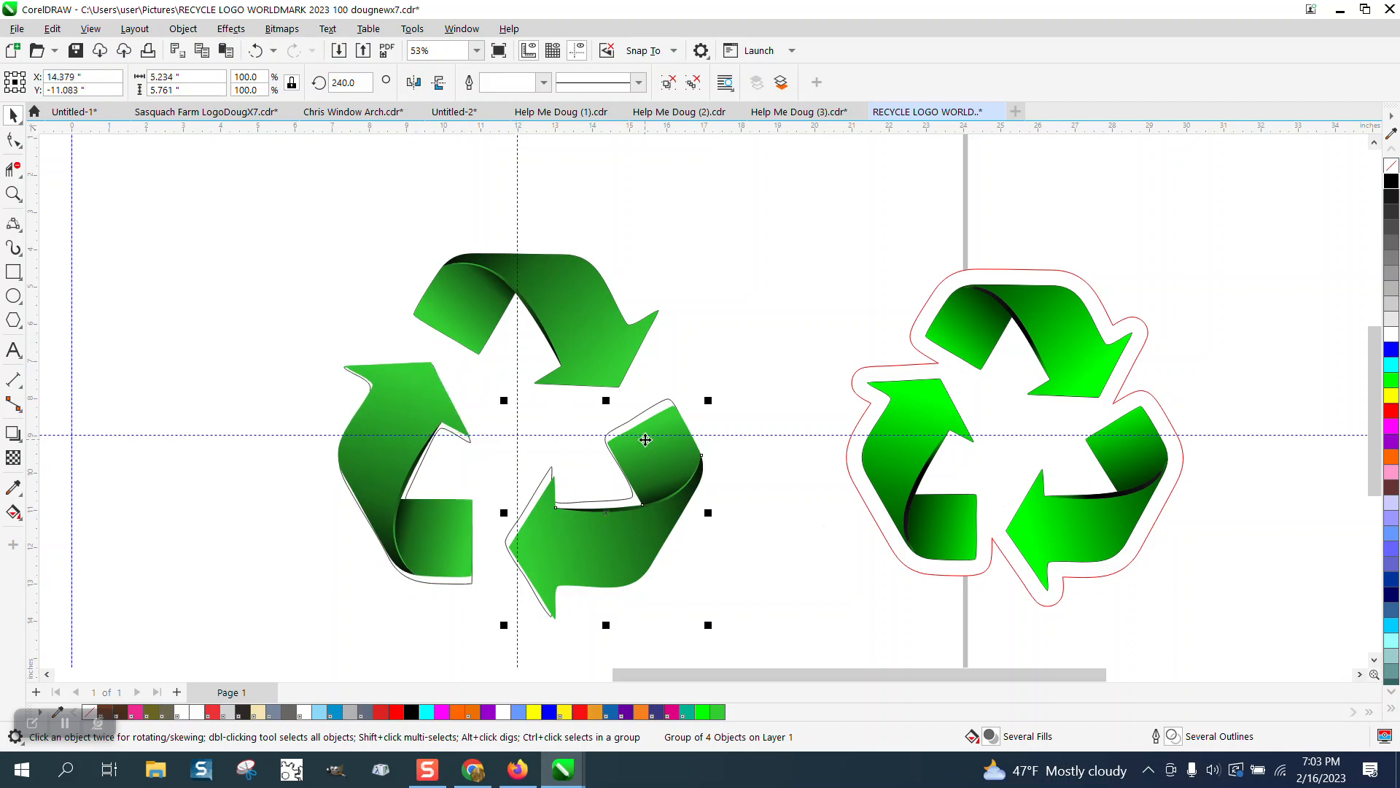
pyautogui.press('Up')
pyautogui.press('Up')
pyautogui.press('Left')
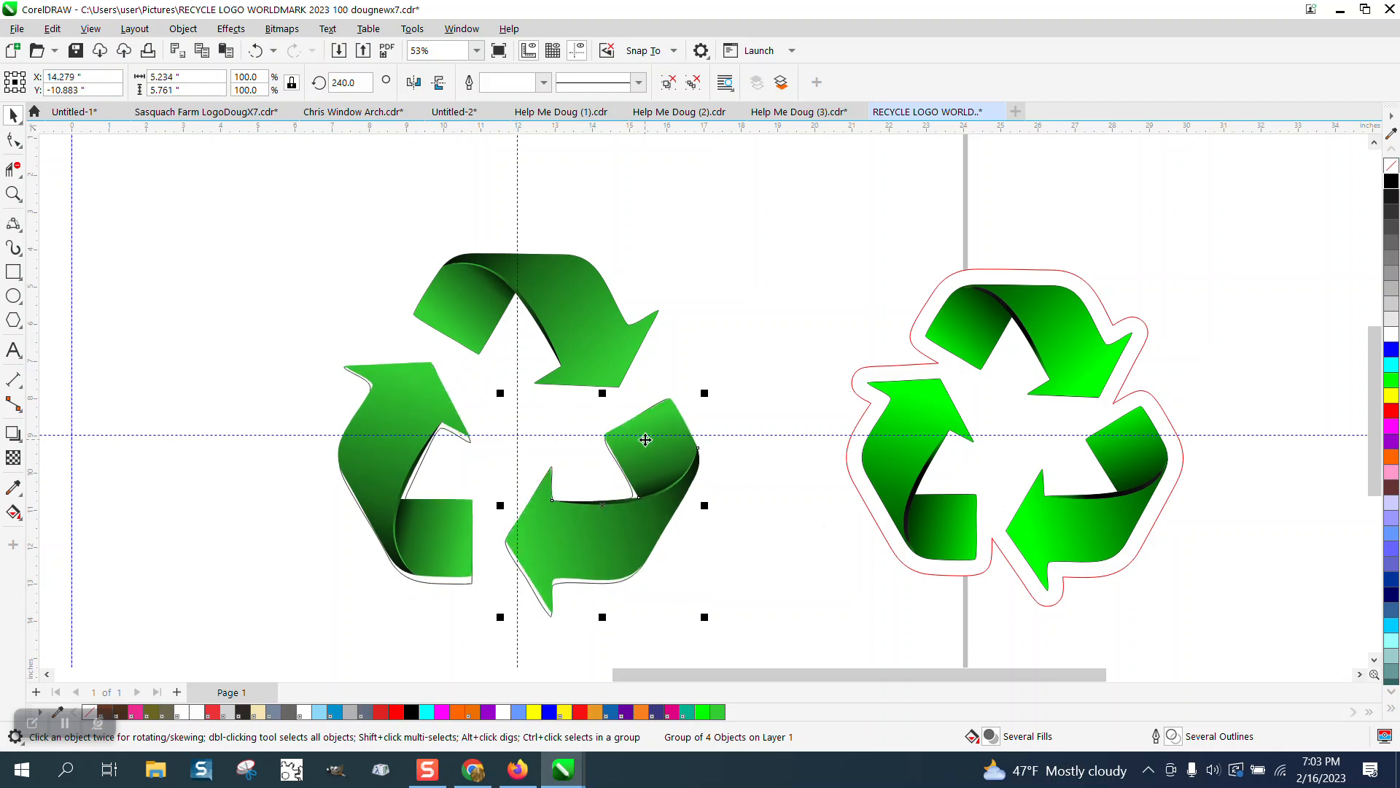
pyautogui.scroll(-1, 728, 453)
pyautogui.click(649, 575)
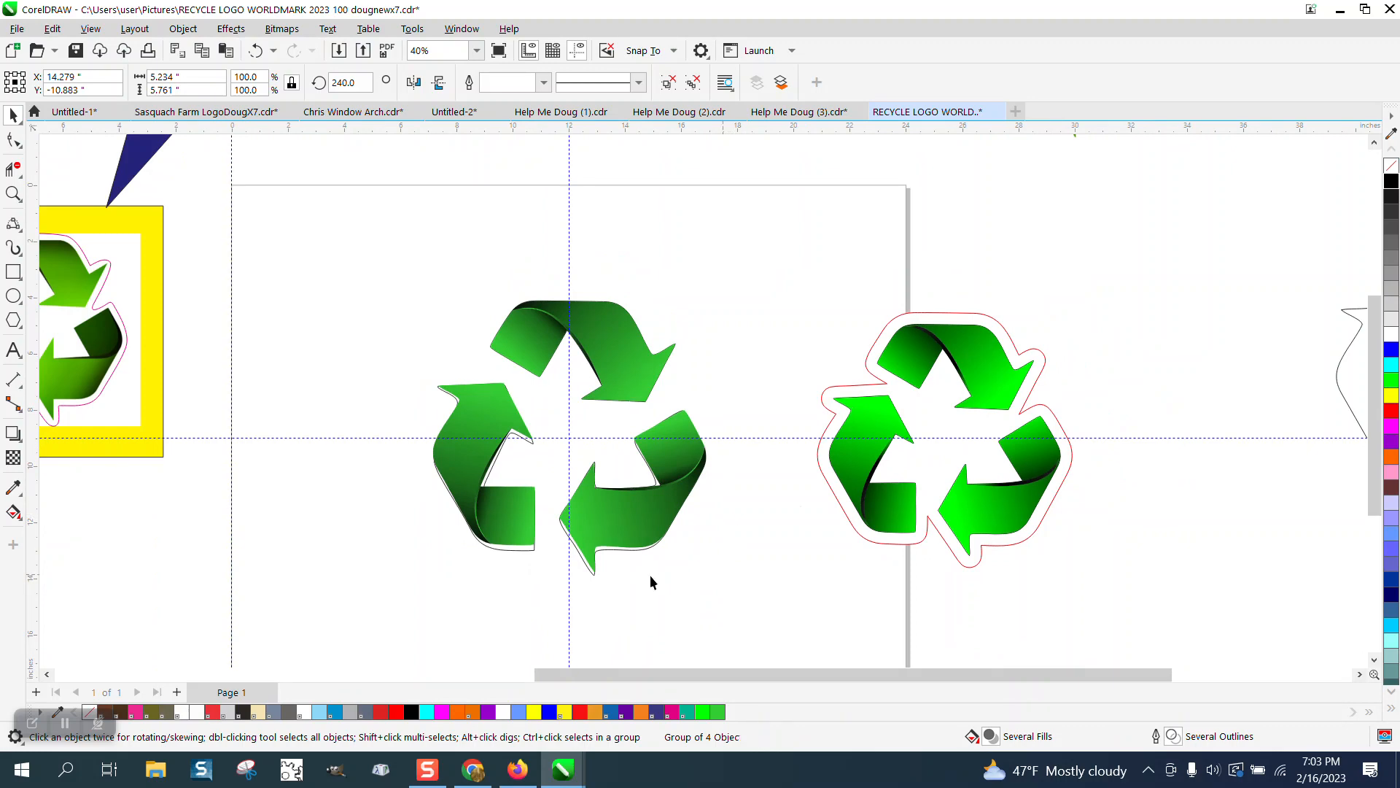
# Step: Delete the black outline curve around the rebuilt arrows and both page-centre guidelines
pyautogui.click(530, 553)
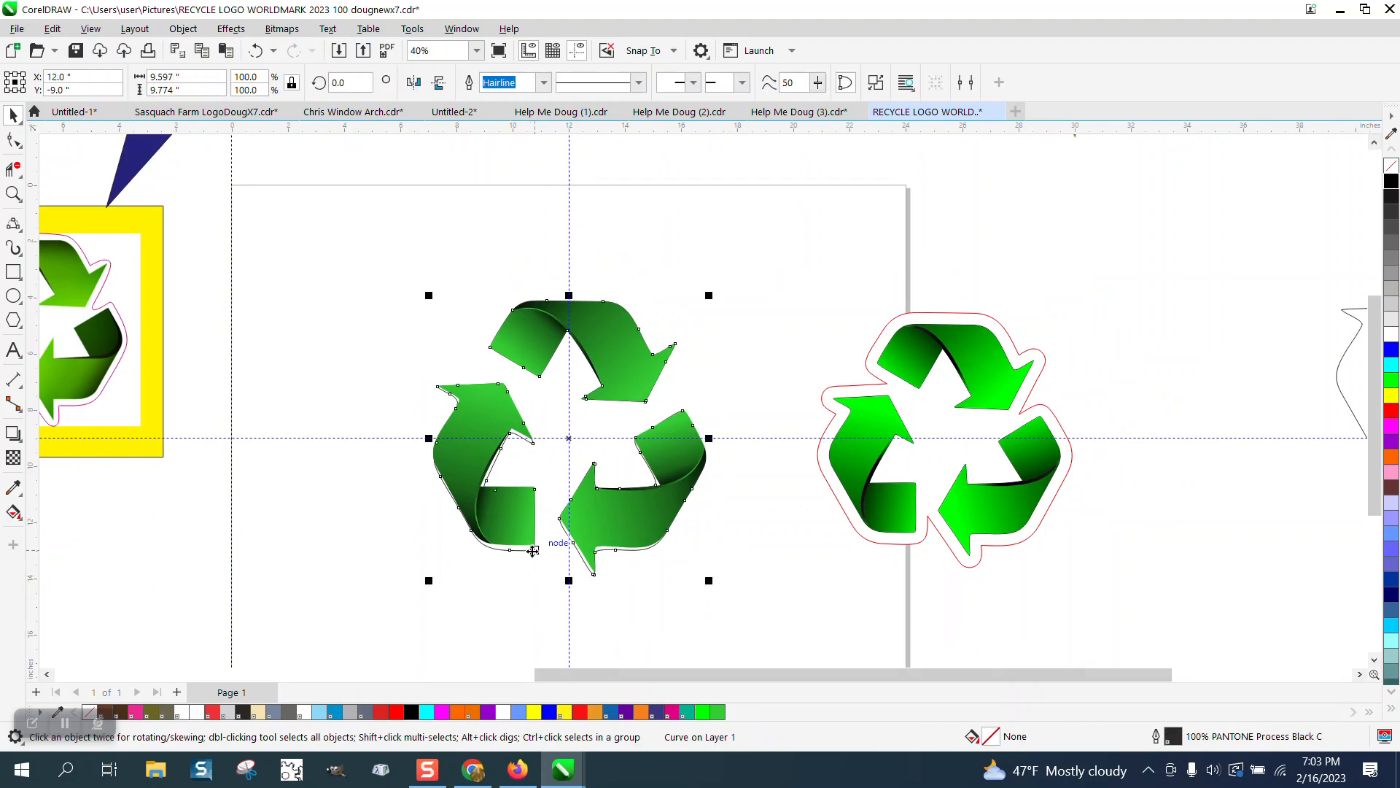
pyautogui.press('Delete')
pyautogui.scroll(-1, 531, 550)
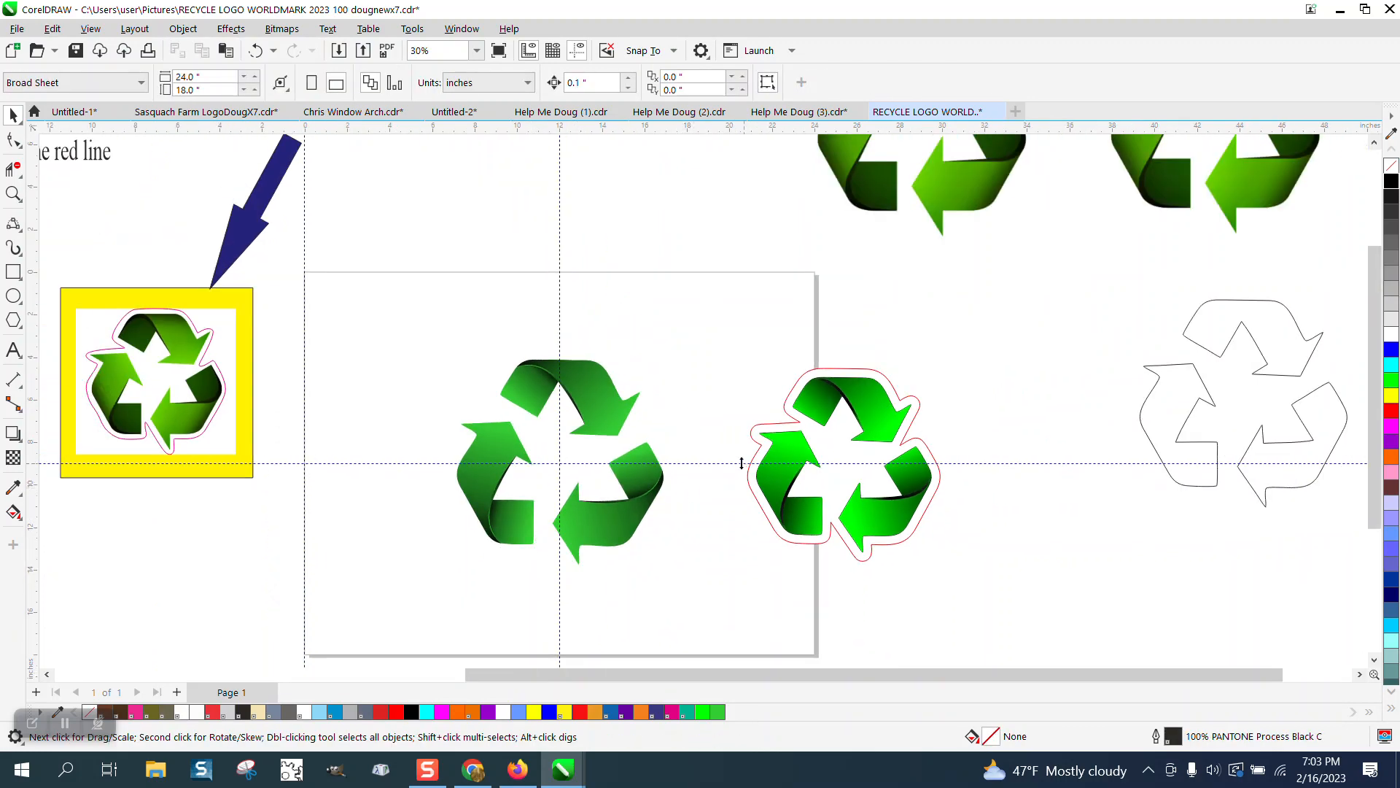
pyautogui.moveTo(736, 324); pyautogui.dragTo(991, 583)
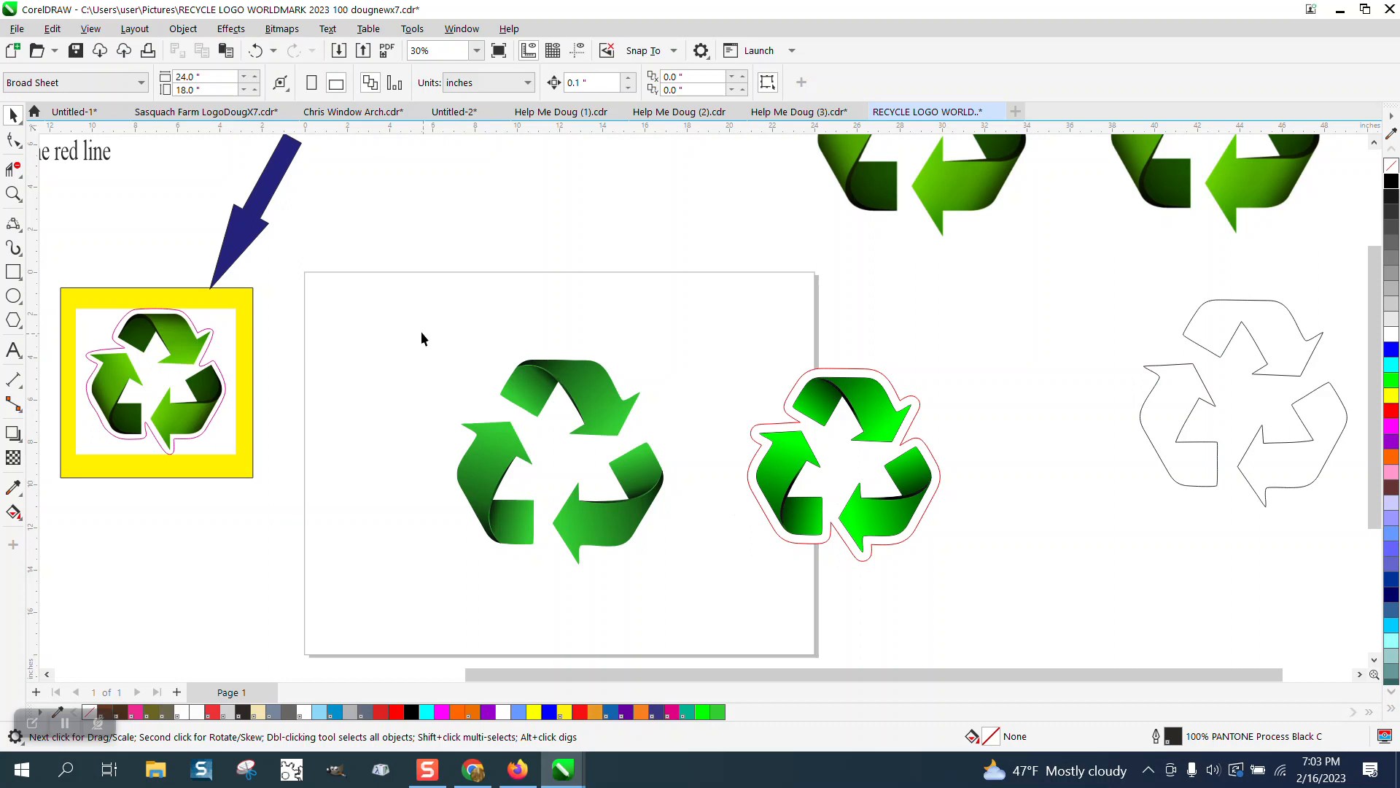
# Step: Group the bright green sample logo with its red outline and move it about 12 inches to the right
pyautogui.moveTo(606, 576); pyautogui.dragTo(708, 598)
pyautogui.moveTo(729, 330); pyautogui.dragTo(941, 577)
pyautogui.hotkey('ctrl', 'g')
pyautogui.moveTo(890, 511); pyautogui.dragTo(1147, 512)
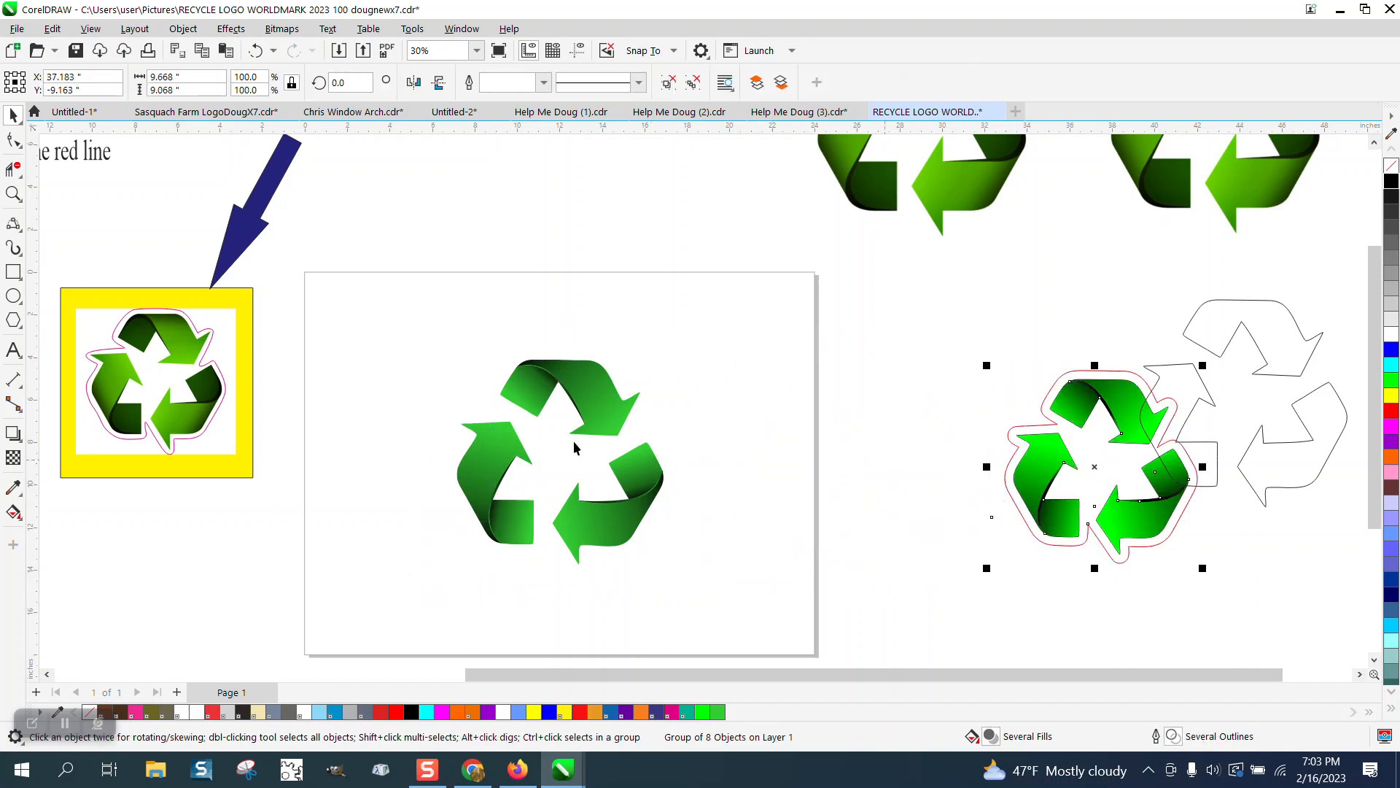
# Step: Create a hairline boundary curve around the three rebuilt arrows on the page
pyautogui.moveTo(406, 319); pyautogui.dragTo(729, 581)
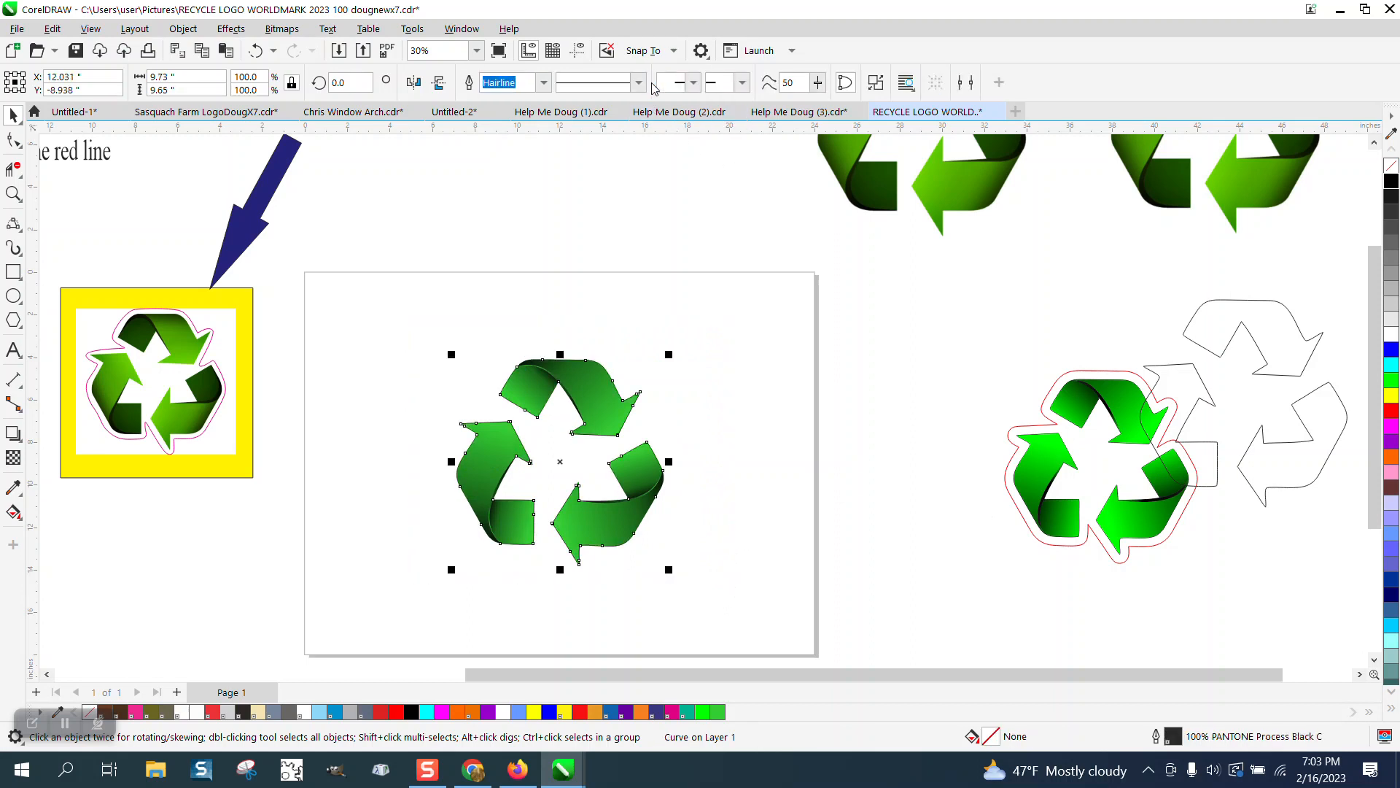
pyautogui.press('Right')
pyautogui.press('Left')
# Step: Set the nudge distance to 12 inches and shift the boundary curve one nudge to the right of the logo
pyautogui.click(796, 306)
pyautogui.click(601, 380)
pyautogui.click(596, 251)
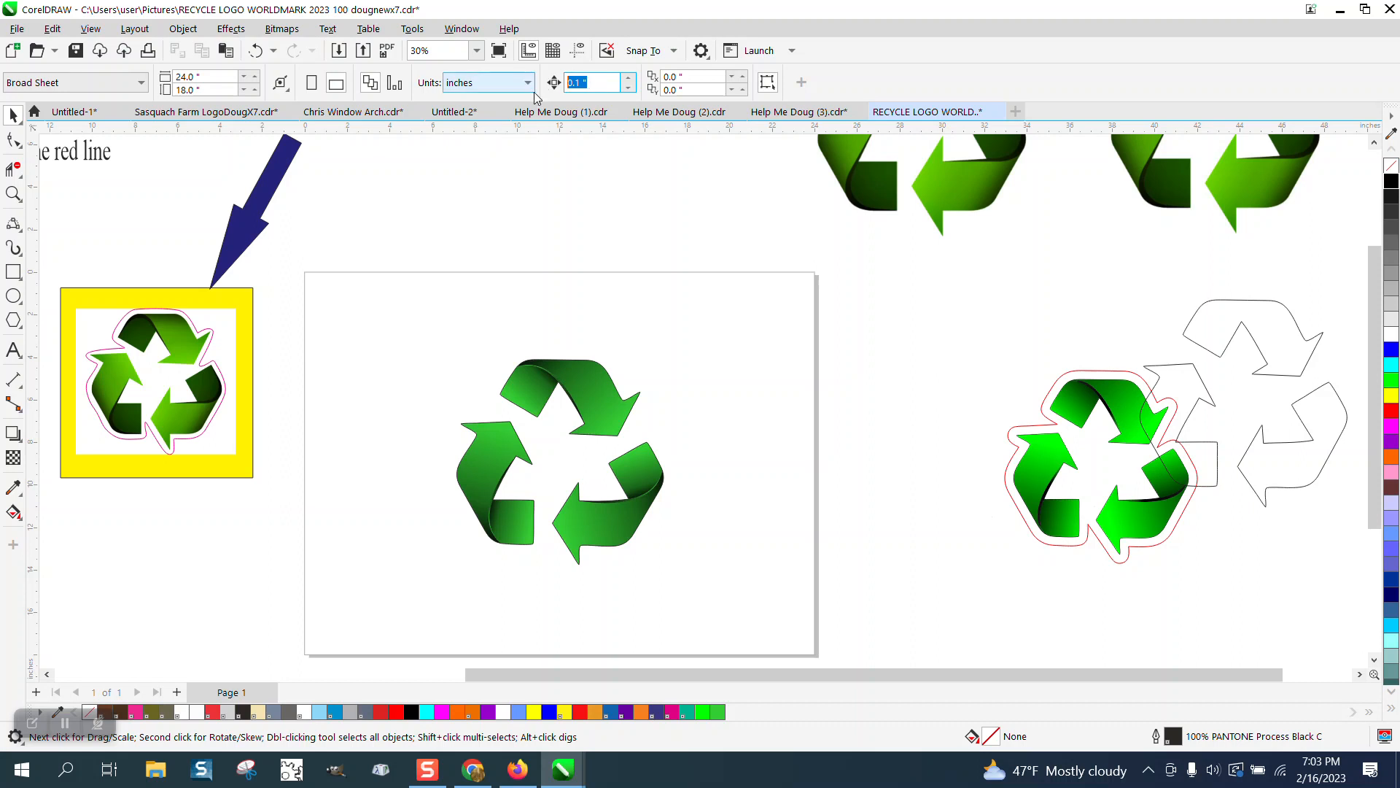
pyautogui.write('12')
pyautogui.press('Return')
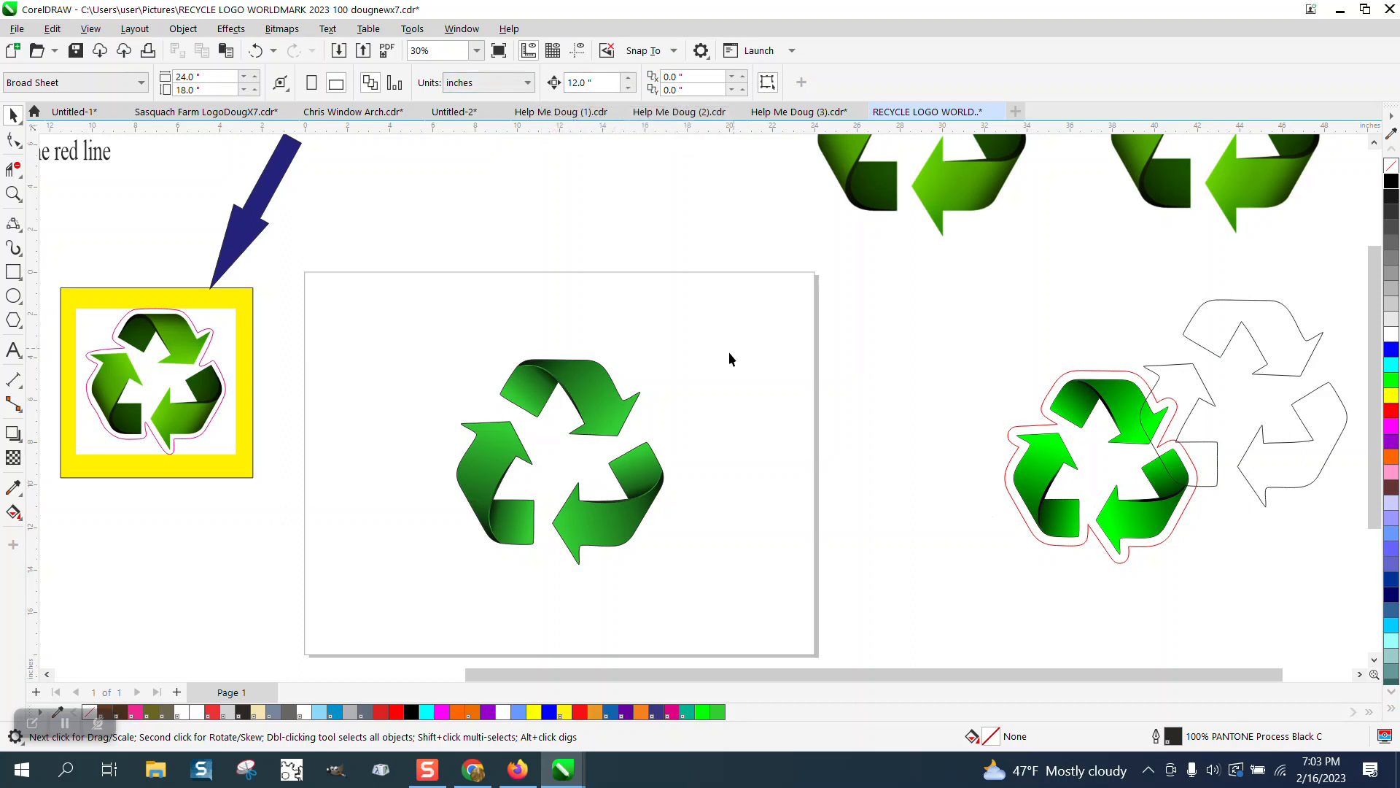
pyautogui.click(645, 398)
pyautogui.press('Right')
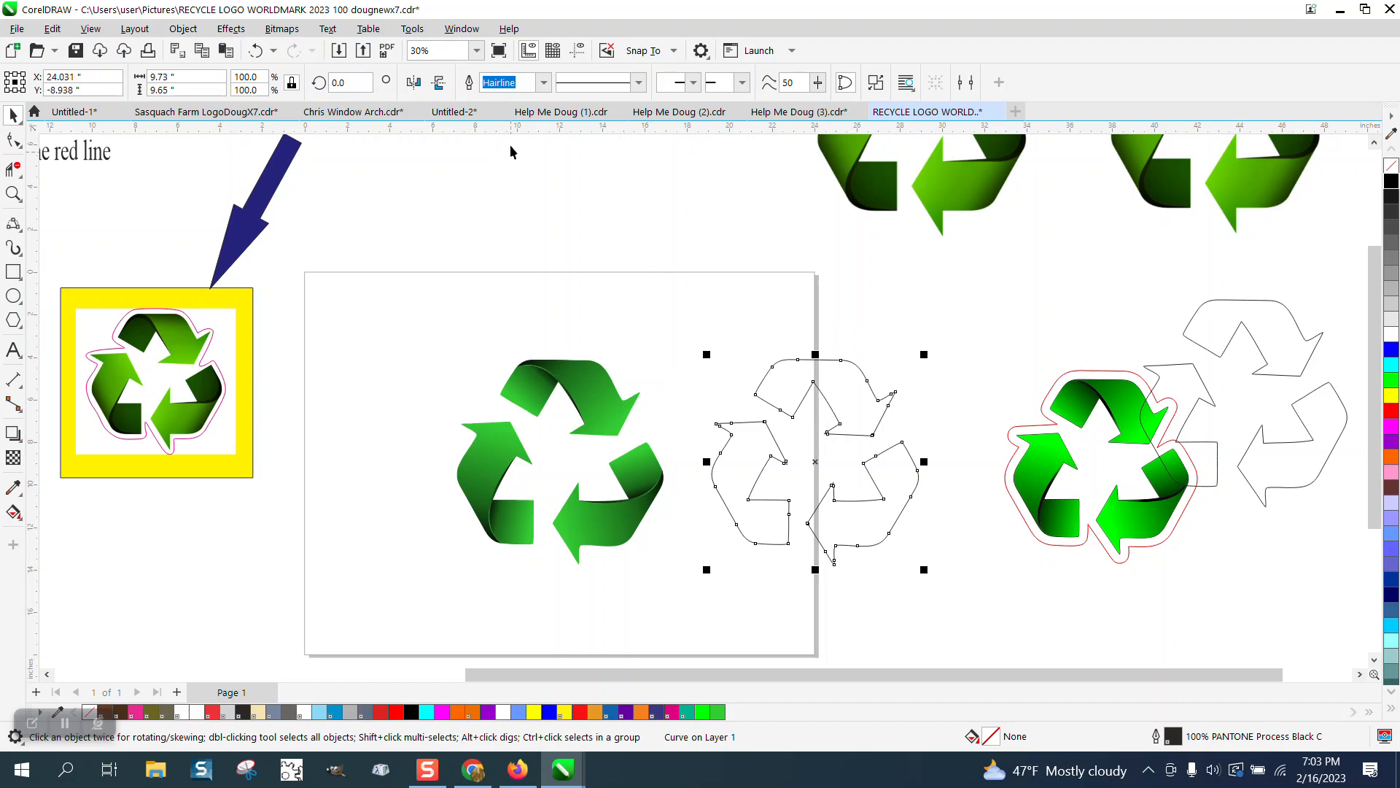
# Step: Try a one-step outside contour on the boundary curve with a 0.4 inch offset, round corners and a red outline
pyautogui.click(231, 29)
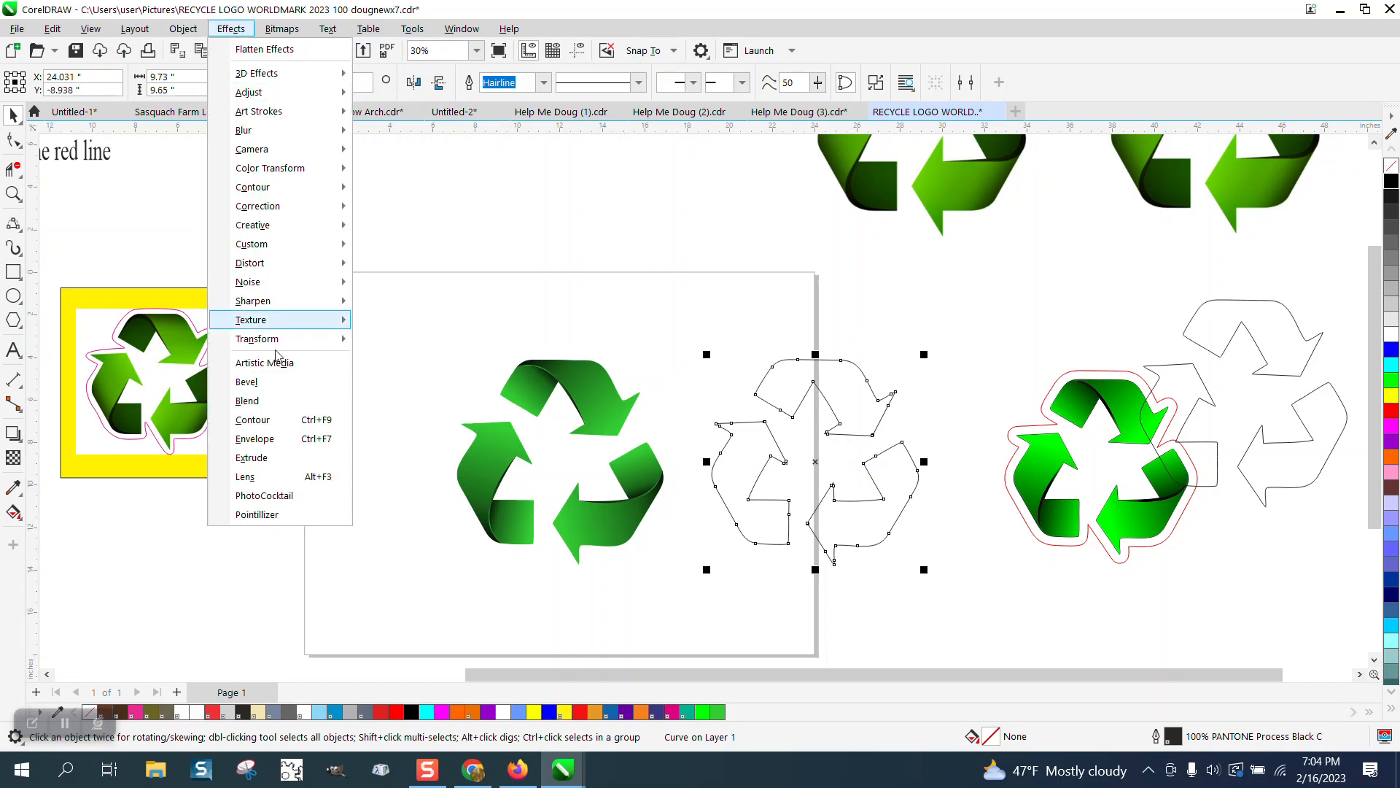
pyautogui.click(277, 416)
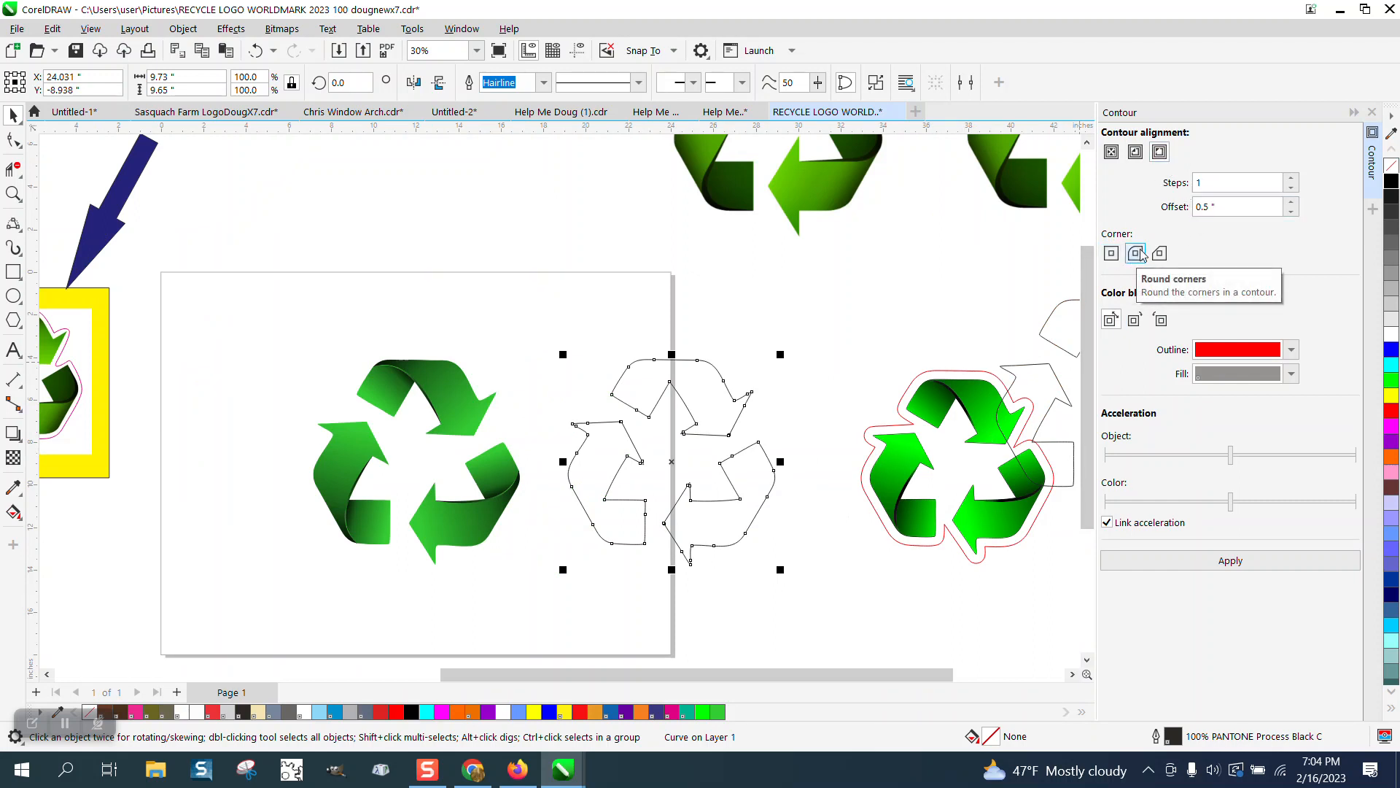
pyautogui.moveTo(1221, 210); pyautogui.dragTo(1152, 215)
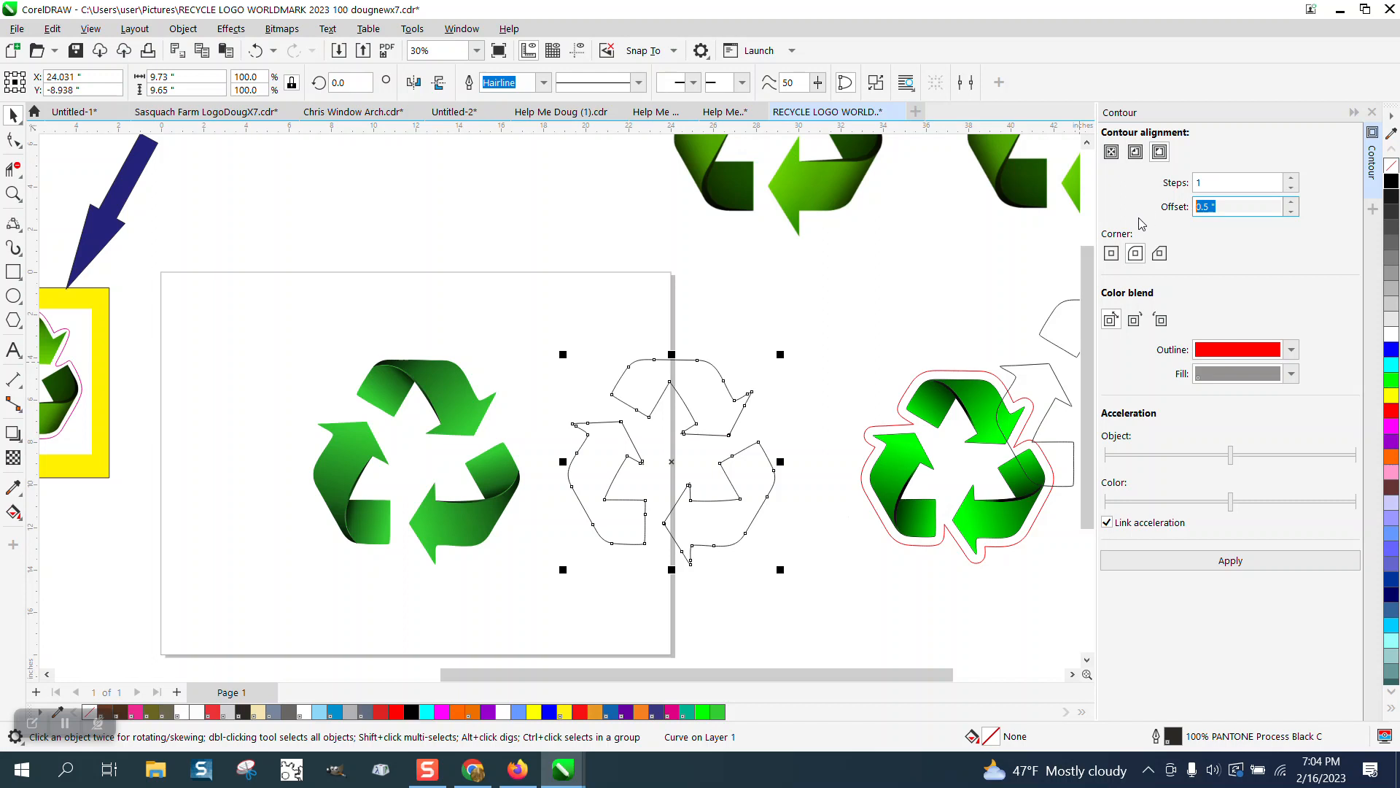
pyautogui.write('.4')
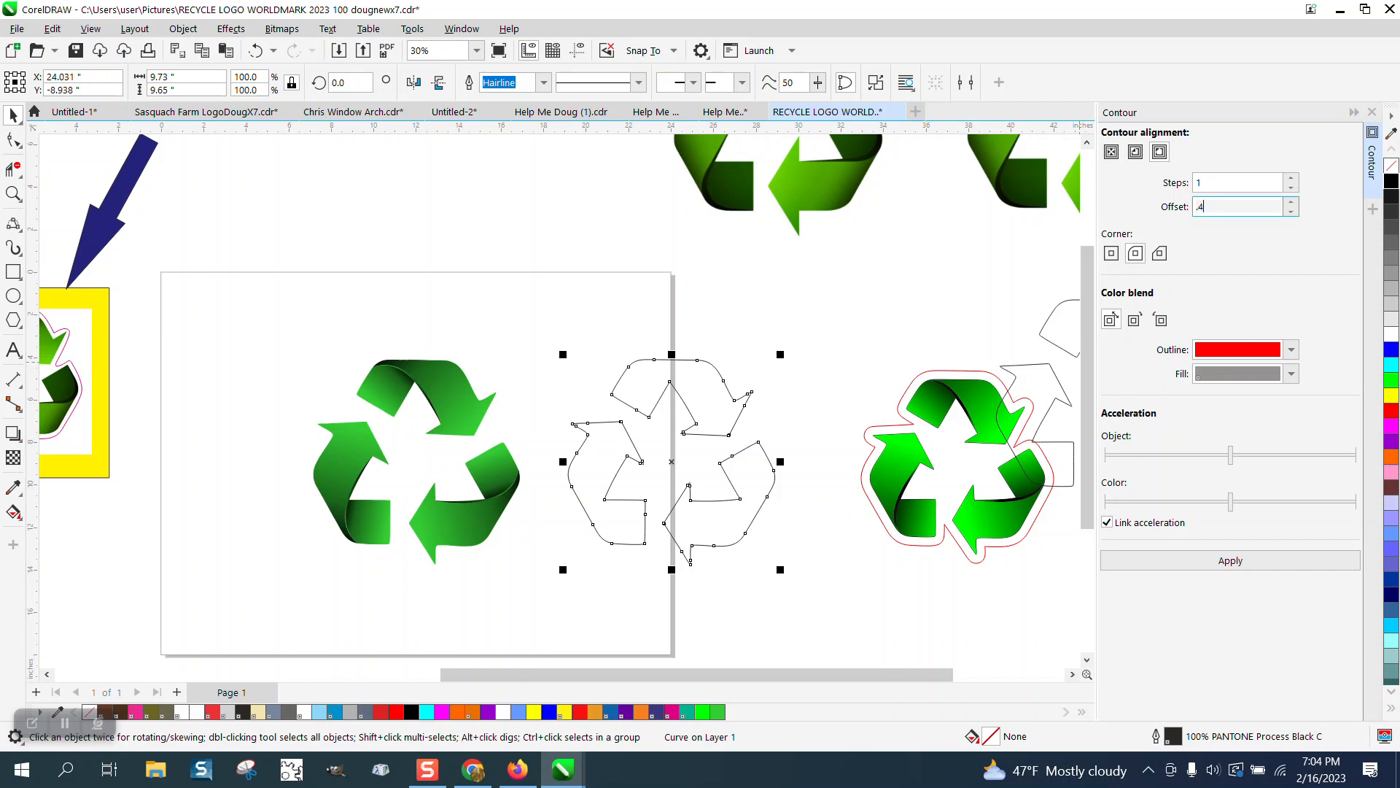
pyautogui.click(1230, 561)
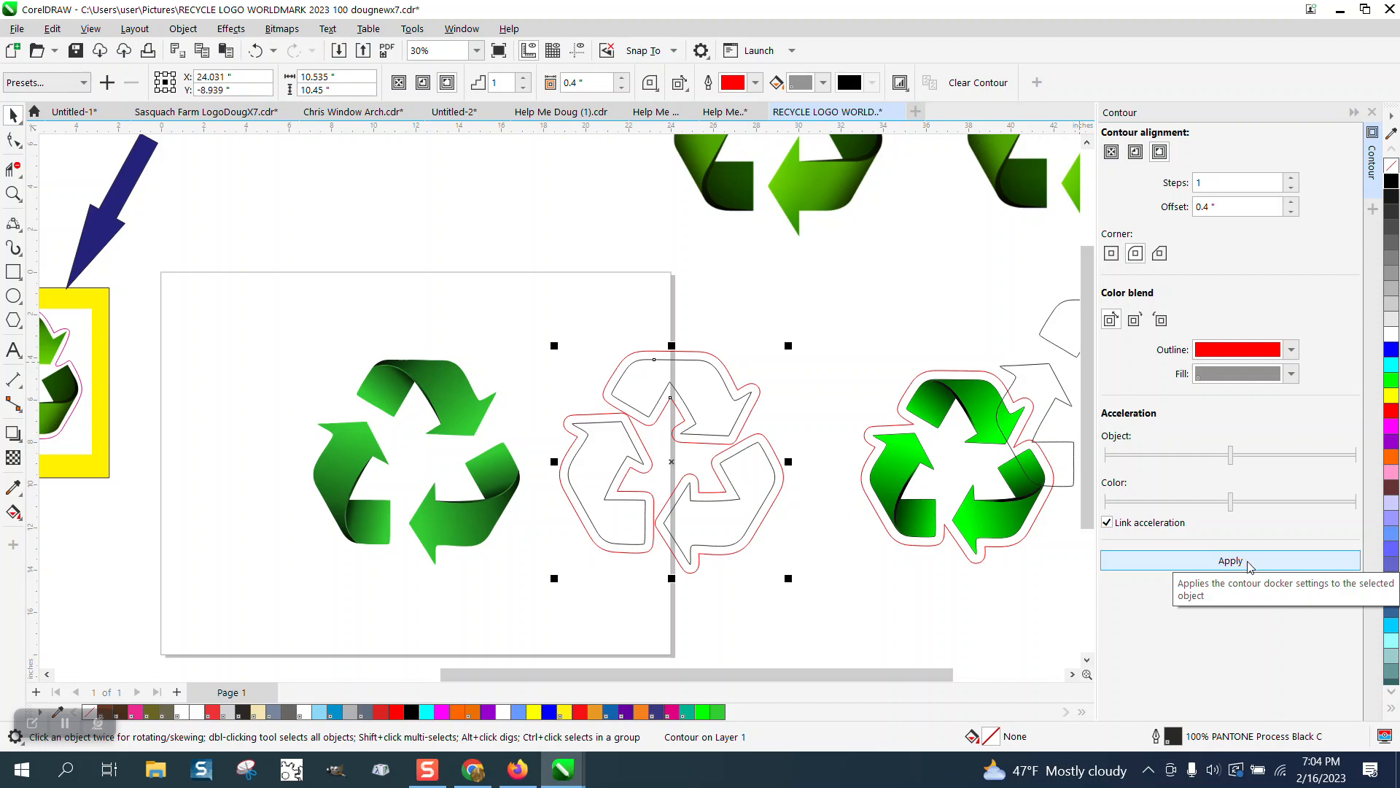
pyautogui.click(296, 379)
pyautogui.scroll(-2, 295, 376)
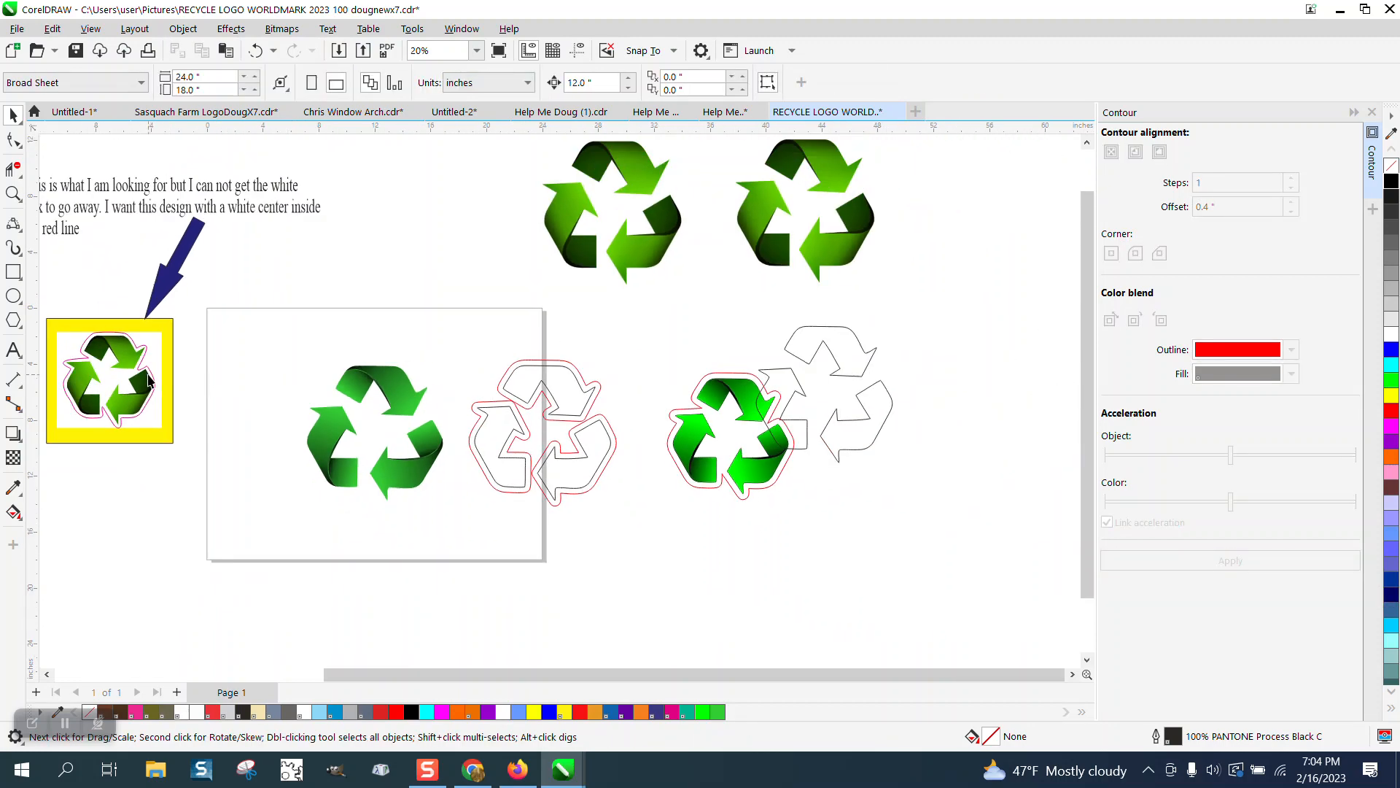
pyautogui.click(259, 51)
# Step: Apply a one-step outside contour with a 0.5 inch offset and red outline to the boundary curve
pyautogui.moveTo(1241, 207); pyautogui.dragTo(1172, 213)
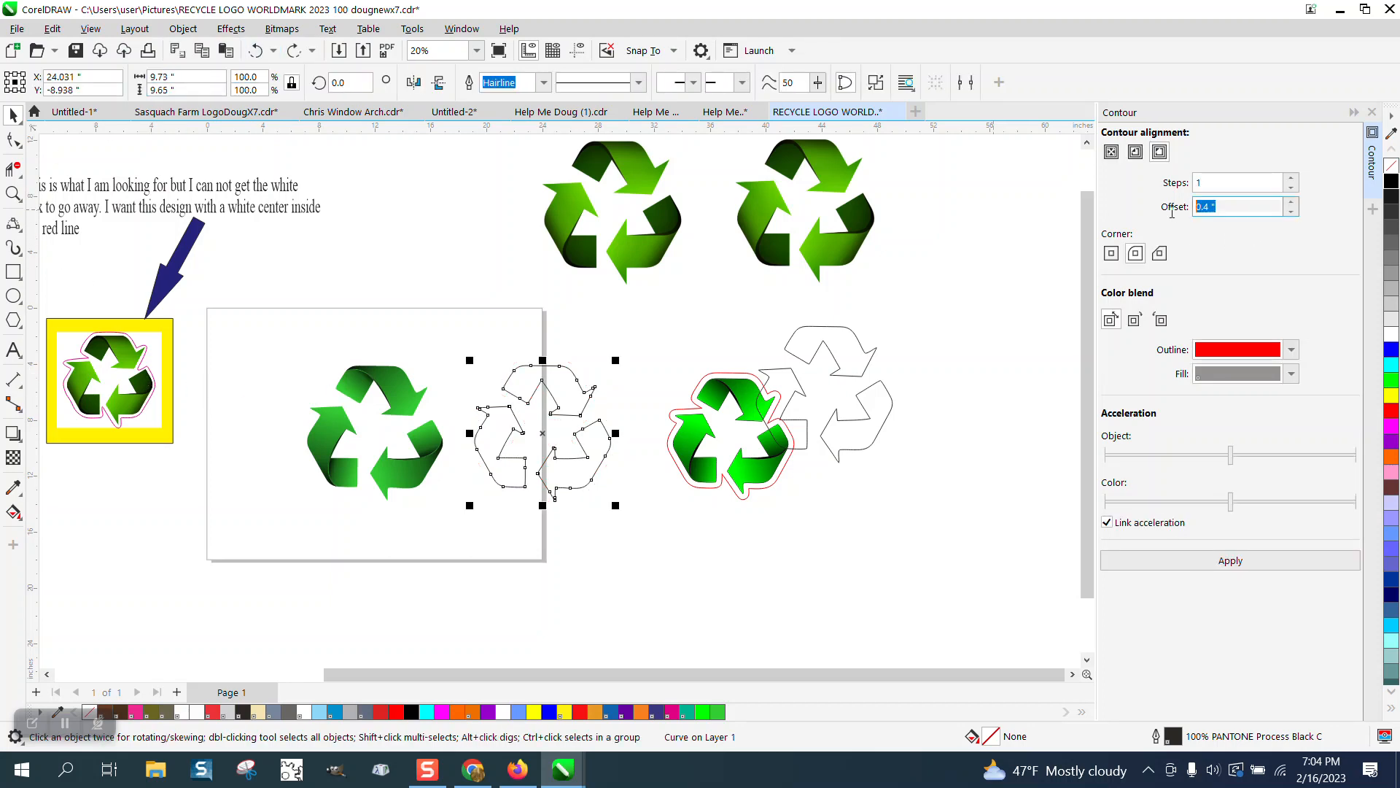
pyautogui.write('.5')
pyautogui.click(1243, 567)
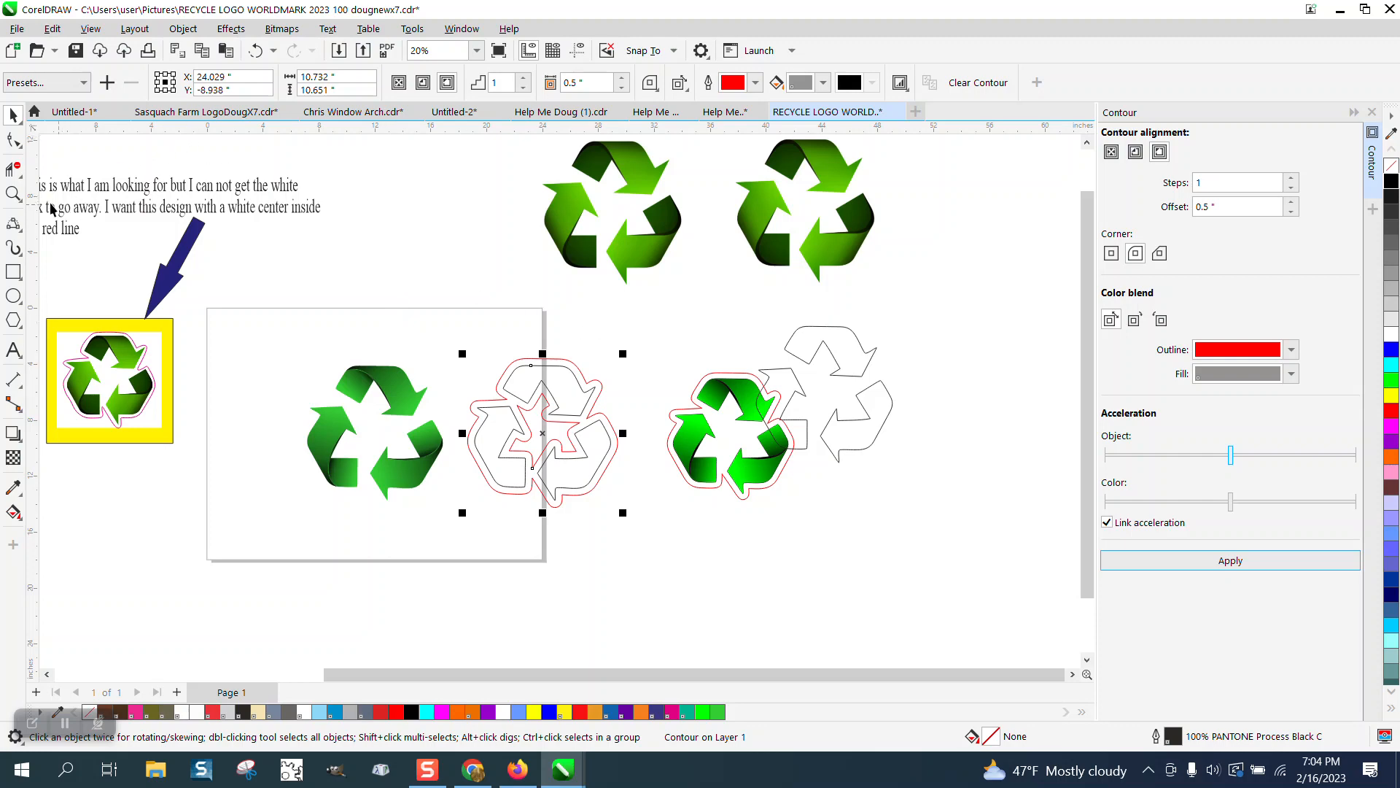
# Step: Break the contour apart, moving only its outer red outline 12 inches down and the boundary curve 48 inches right
pyautogui.click(13, 193)
pyautogui.click(618, 485)
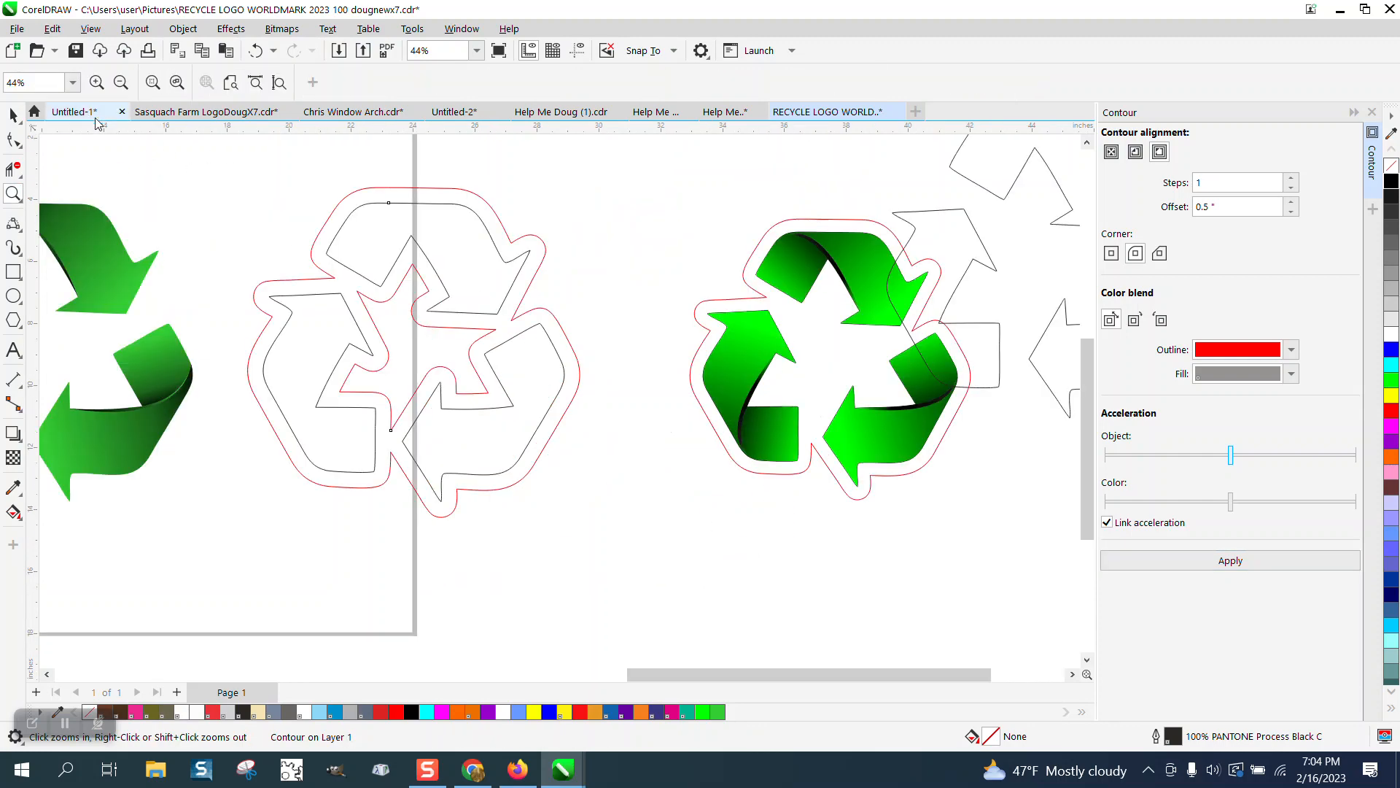
pyautogui.click(14, 115)
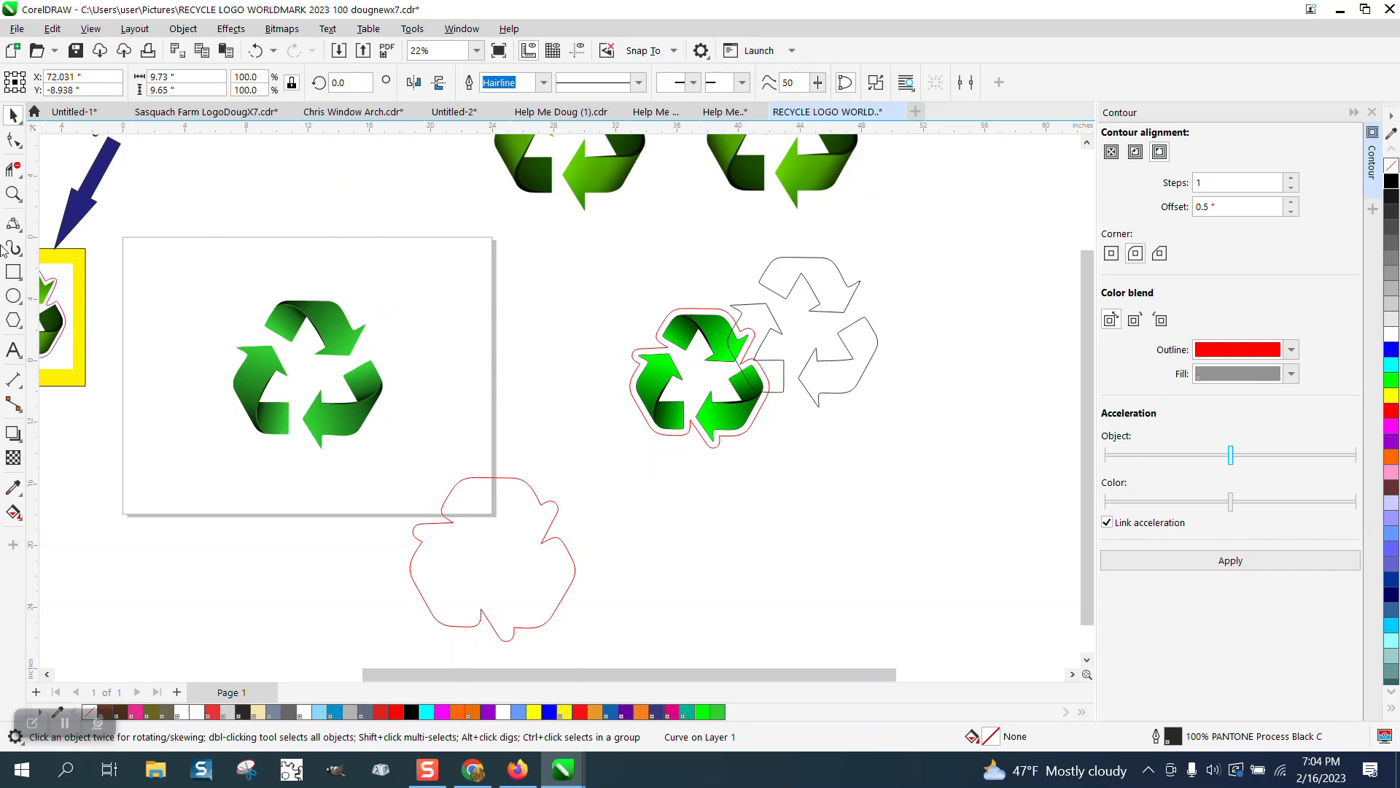
# Step: Draw a rectangle about 21.2 by 12.5 inches around the rebuilt logo on the page and fill it yellow
pyautogui.click(13, 271)
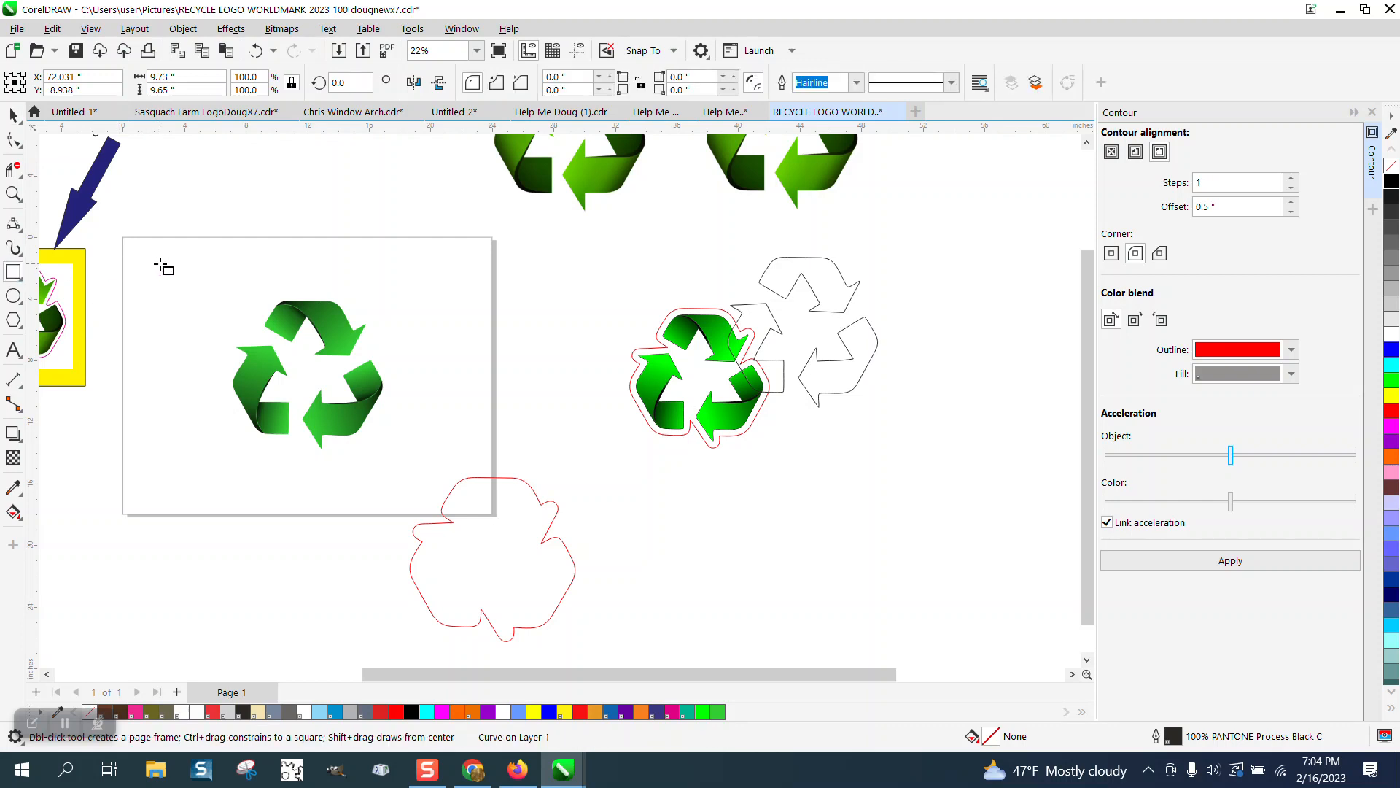
pyautogui.moveTo(160, 273); pyautogui.dragTo(487, 466)
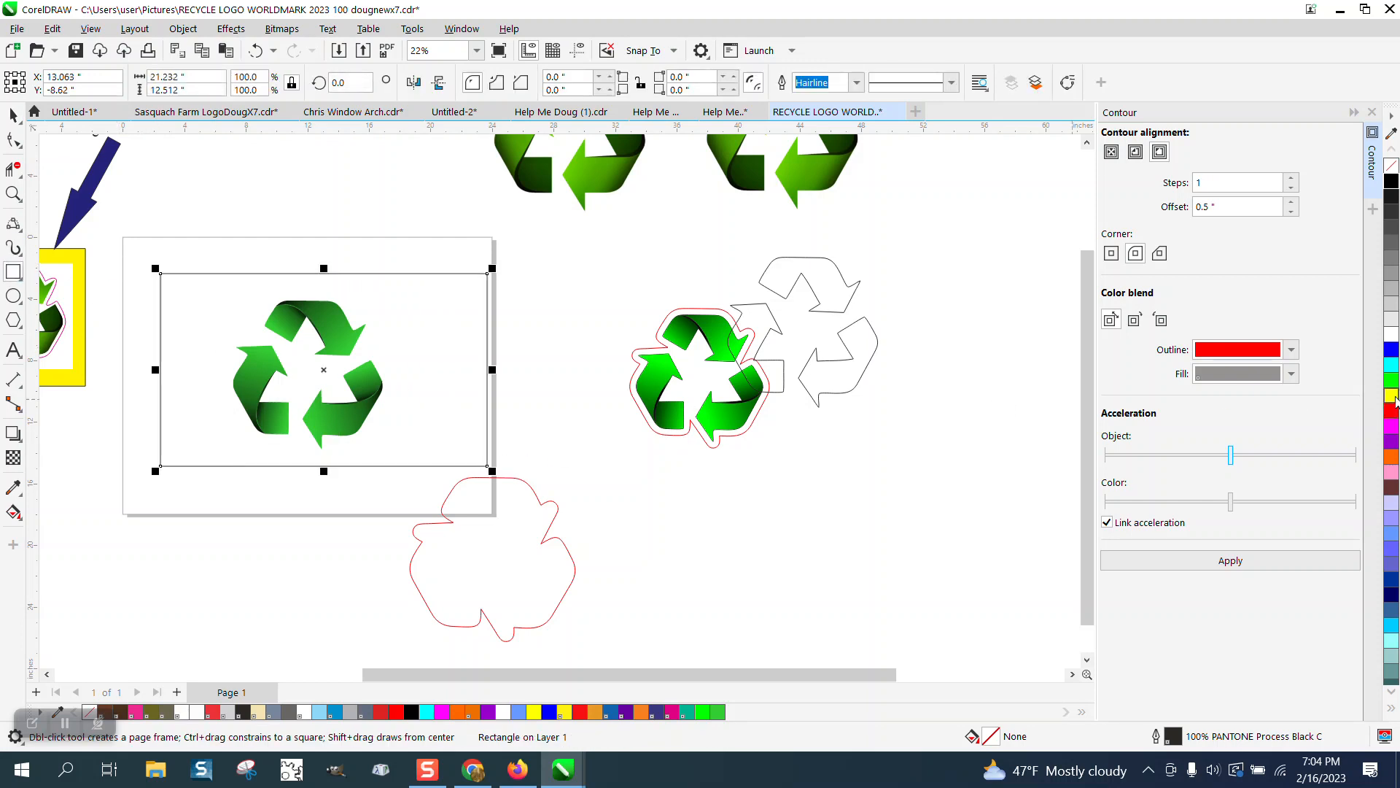
pyautogui.click(1391, 394)
# Step: Send the yellow rectangle to the back of the page
pyautogui.click(183, 30)
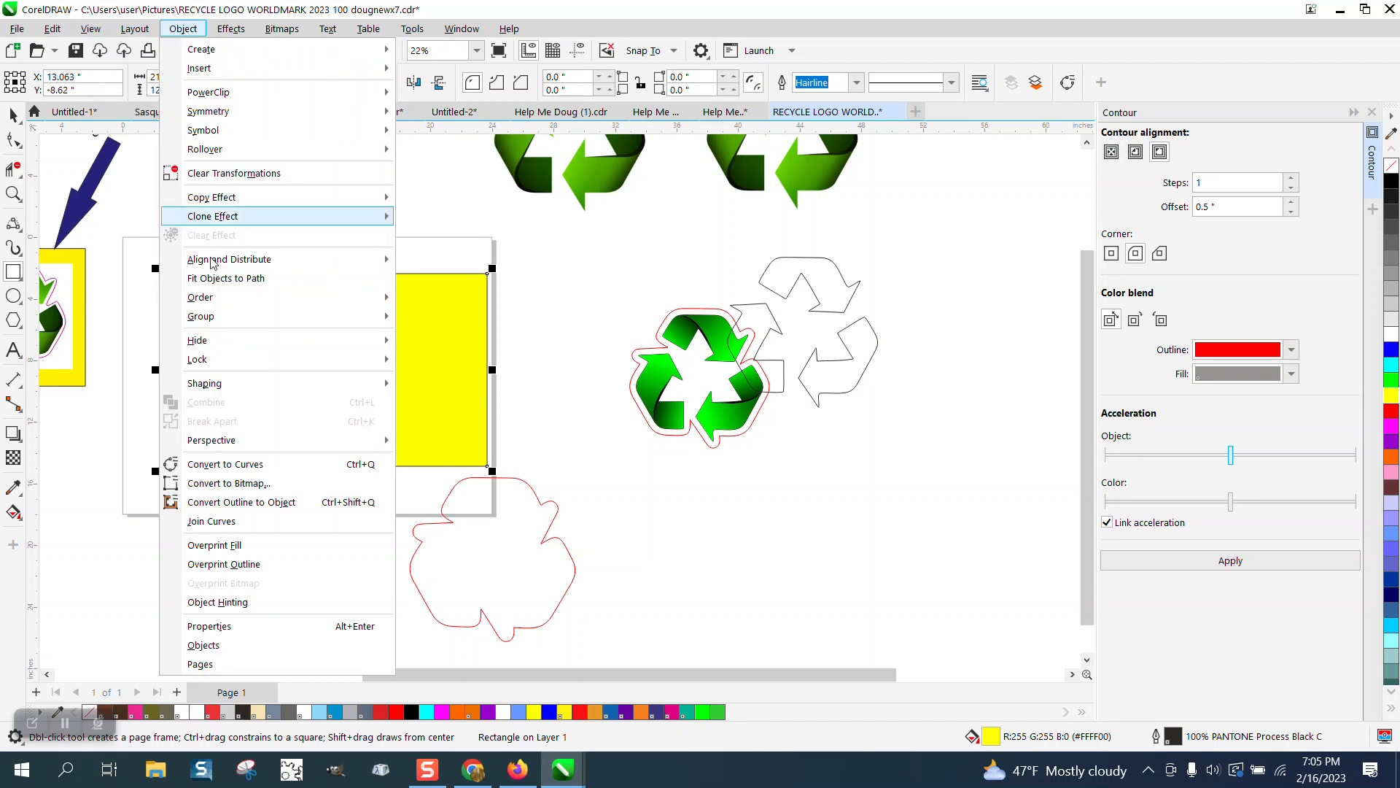
pyautogui.moveTo(222, 321)
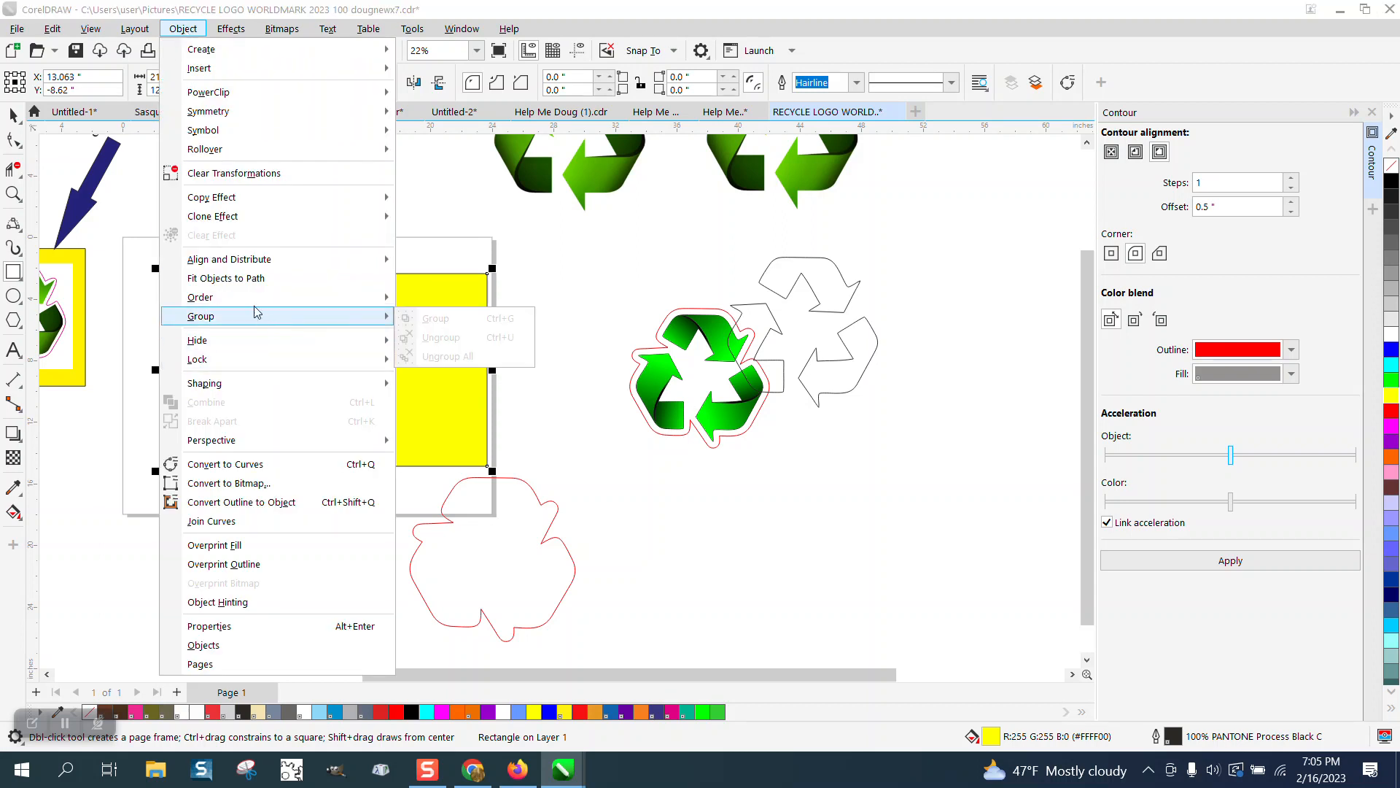
pyautogui.moveTo(257, 298)
pyautogui.click(444, 313)
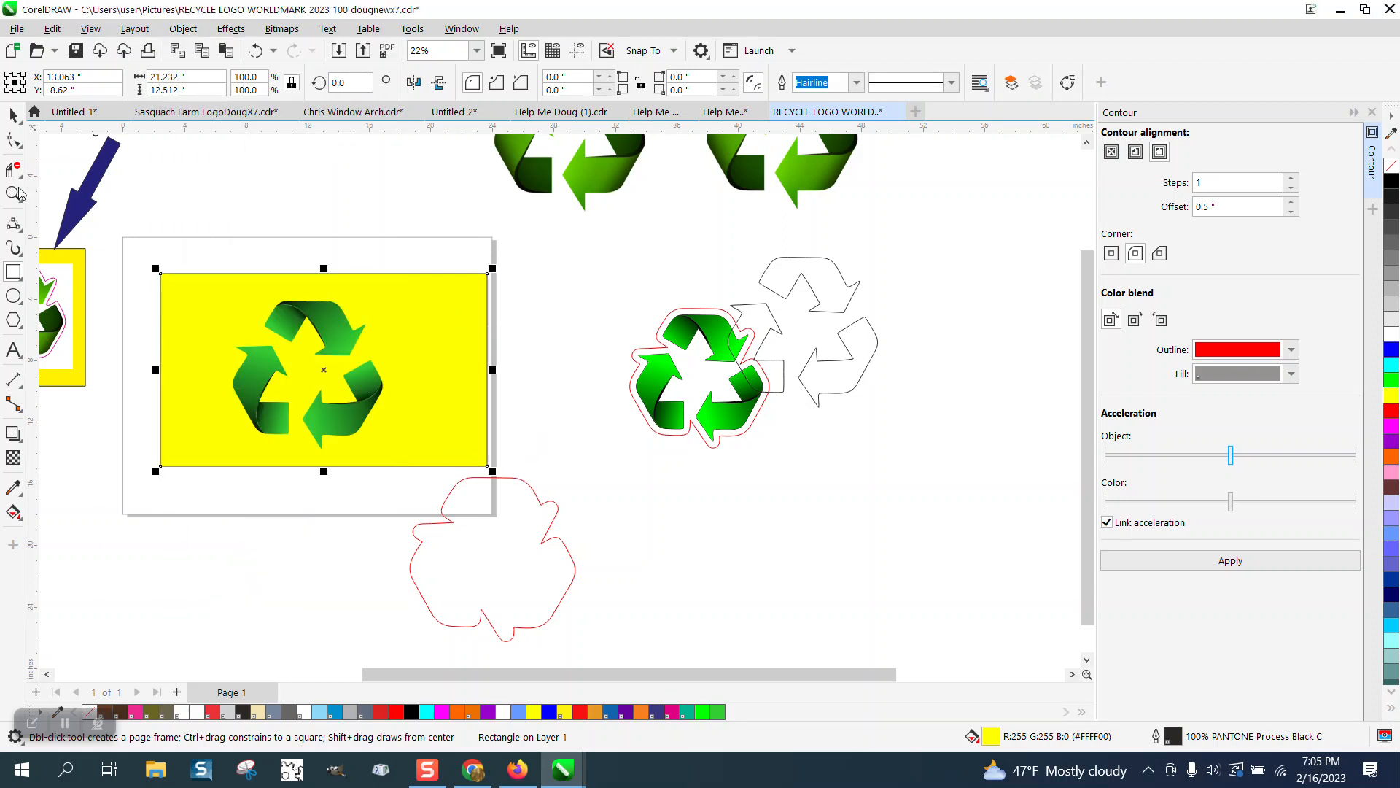
# Step: Move the outer red outline 12 inches up and 12 inches left onto the logo, and fill it white
pyautogui.click(13, 115)
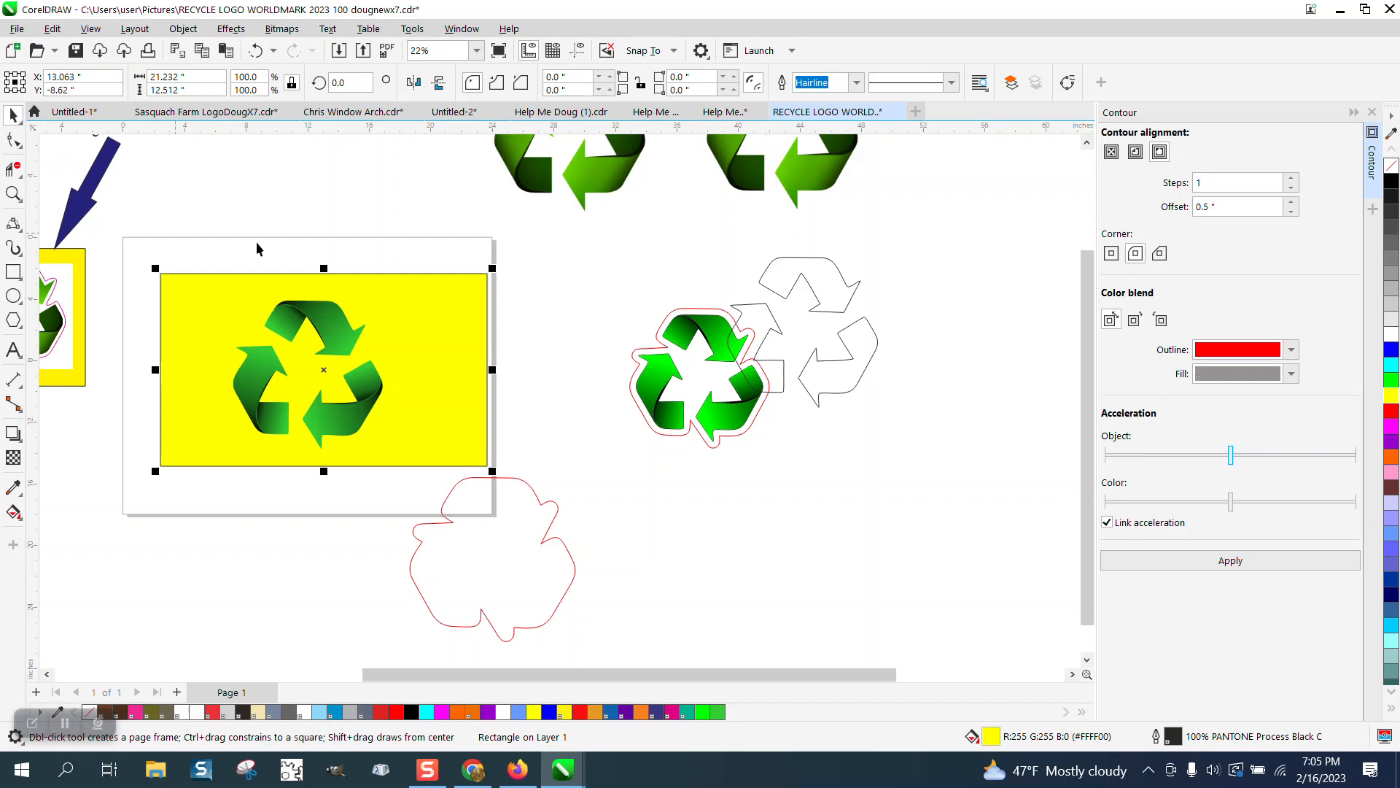
pyautogui.click(511, 485)
pyautogui.press('c')
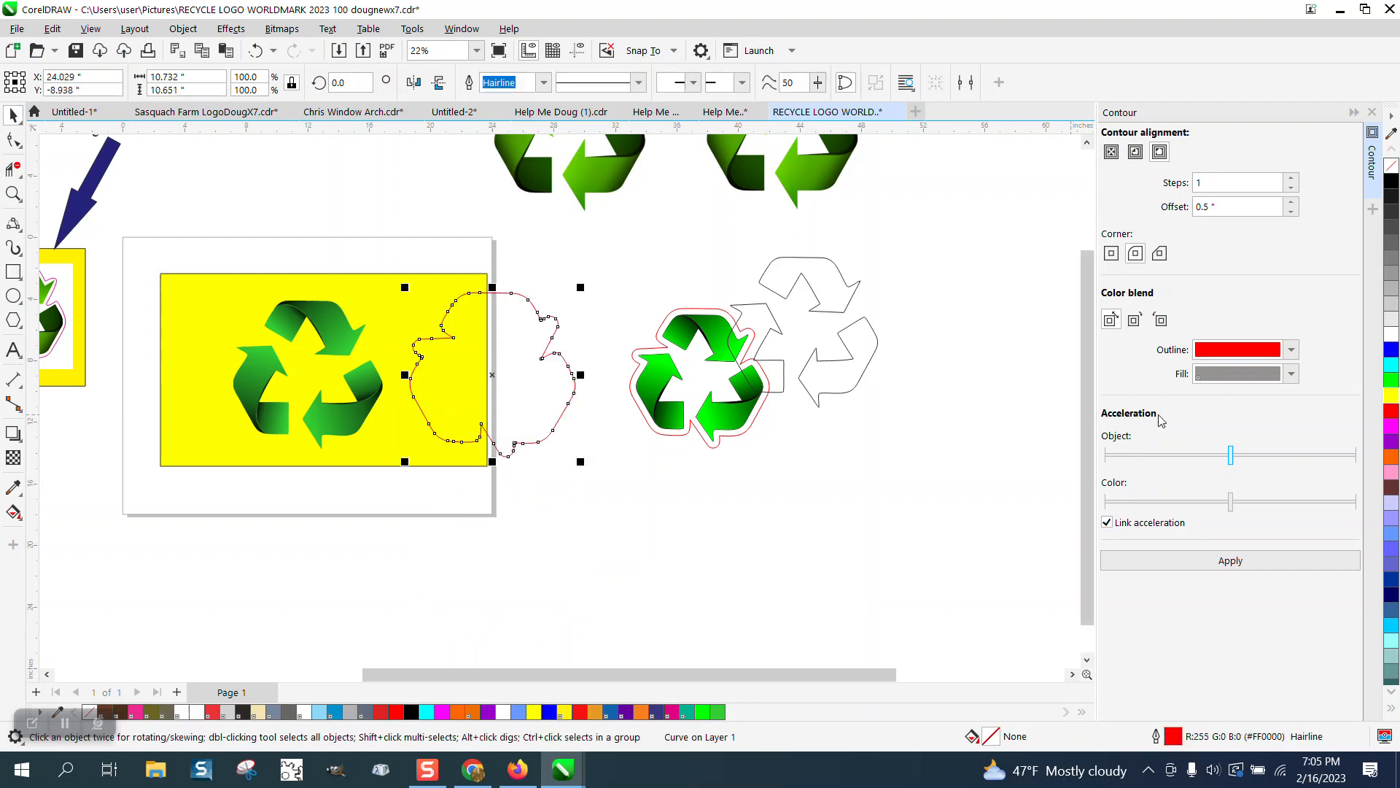
pyautogui.click(1391, 335)
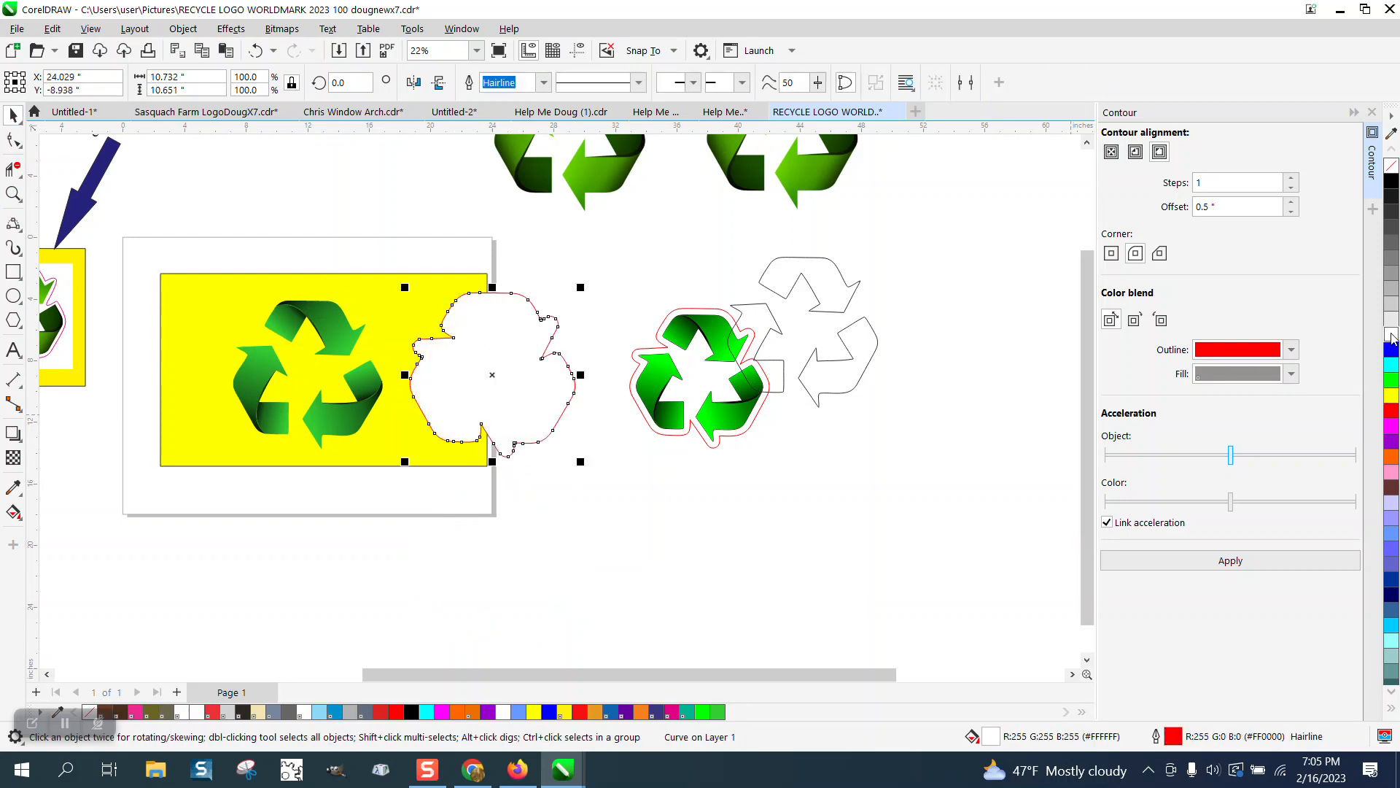
pyautogui.press('e')
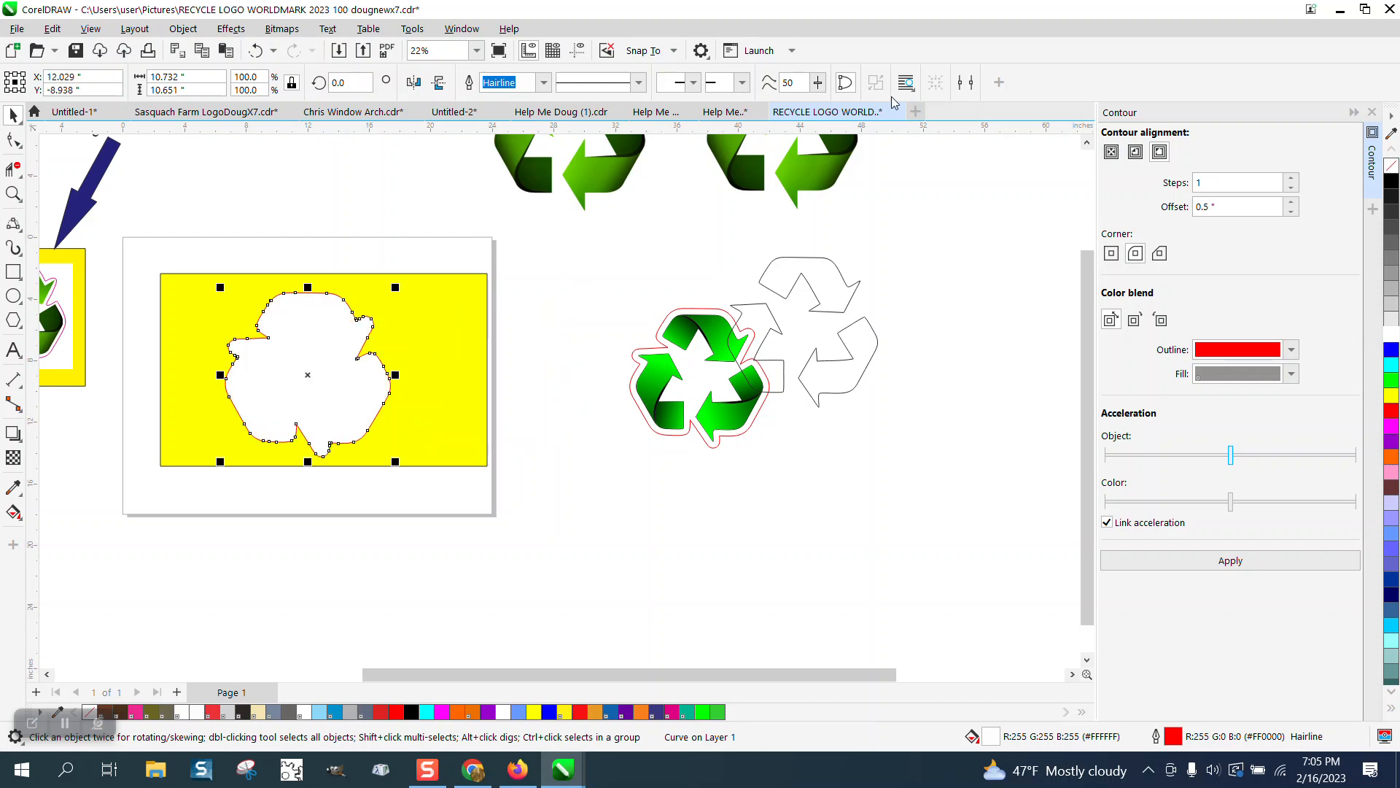
# Step: Send the white outline shape to the back of the page, and place the yellow rectangle behind it
pyautogui.click(183, 28)
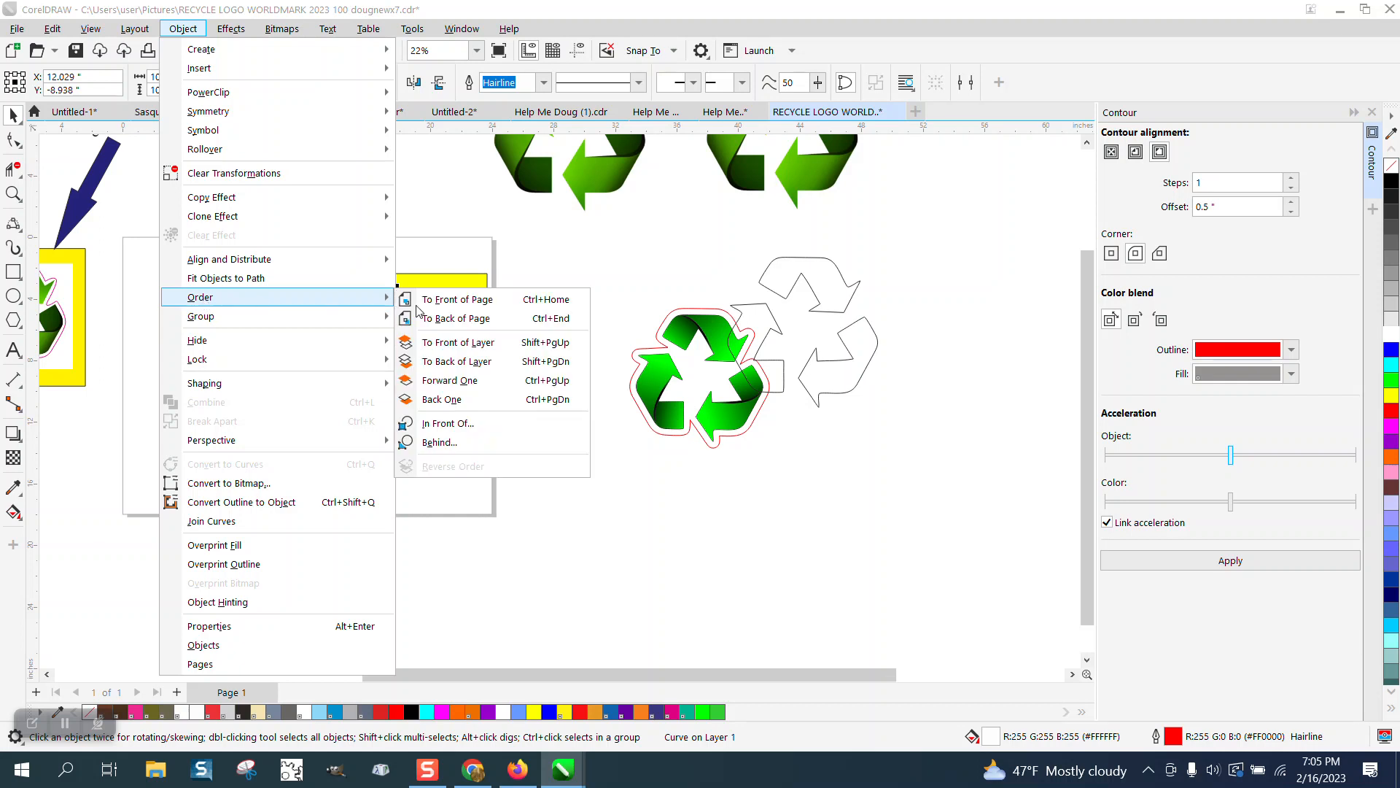
pyautogui.click(455, 323)
pyautogui.click(480, 287)
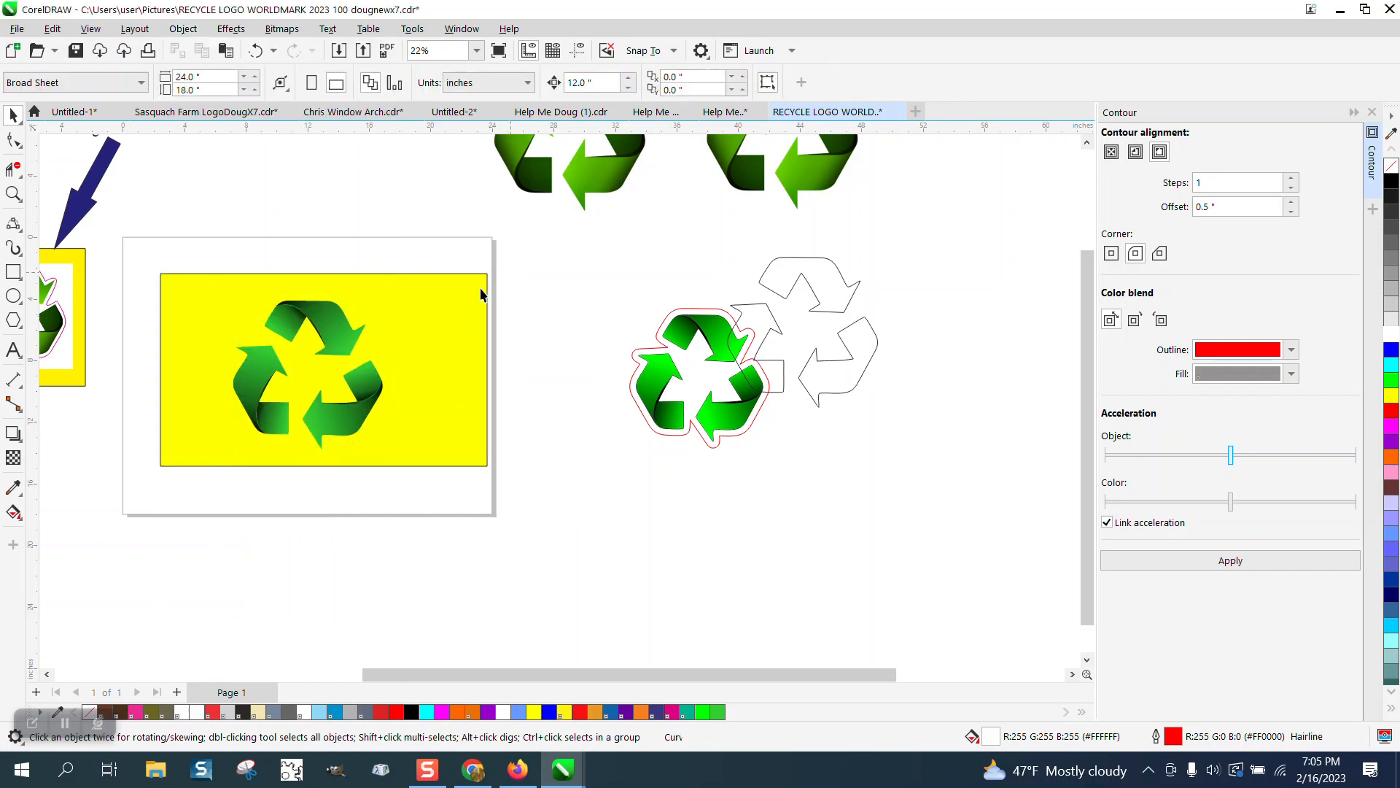
pyautogui.click(190, 31)
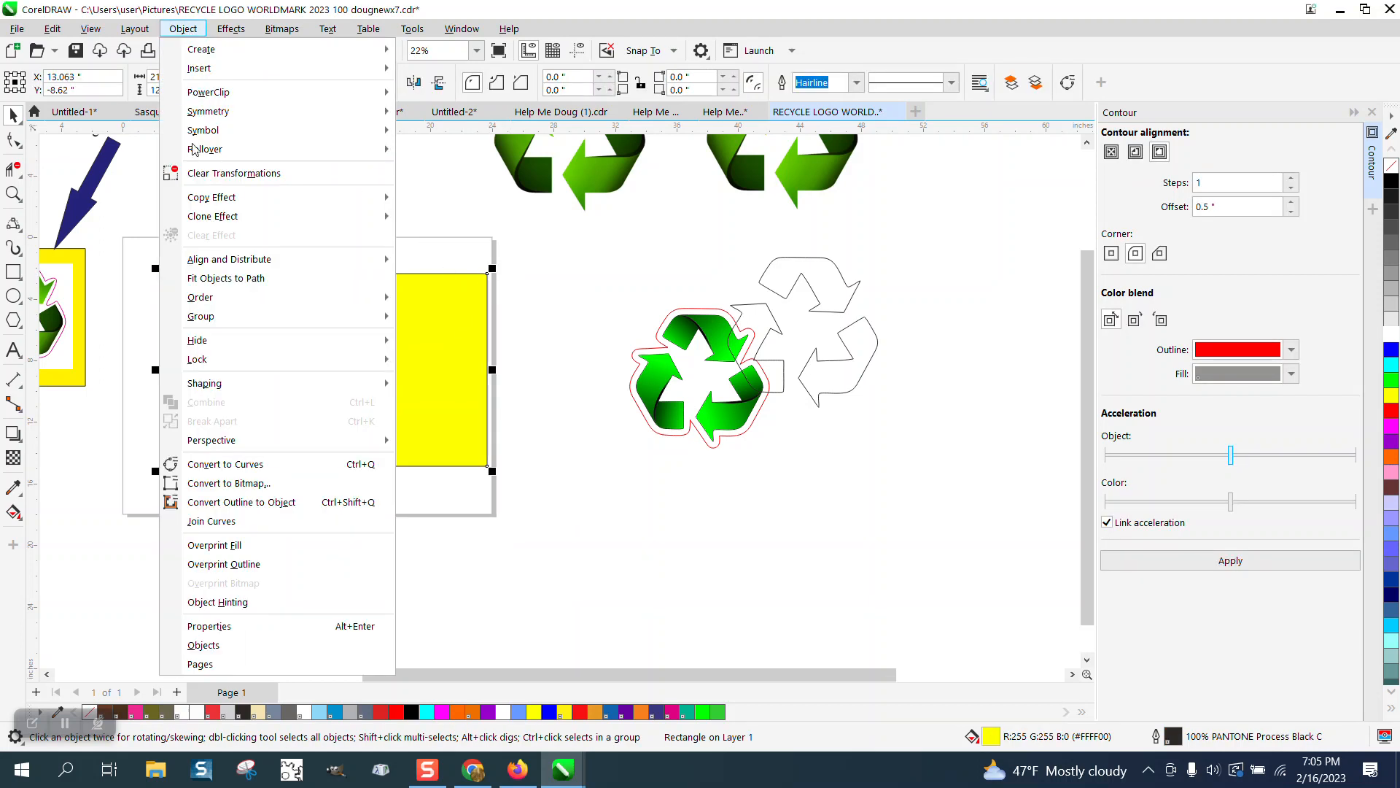
pyautogui.moveTo(391, 305)
pyautogui.click(430, 319)
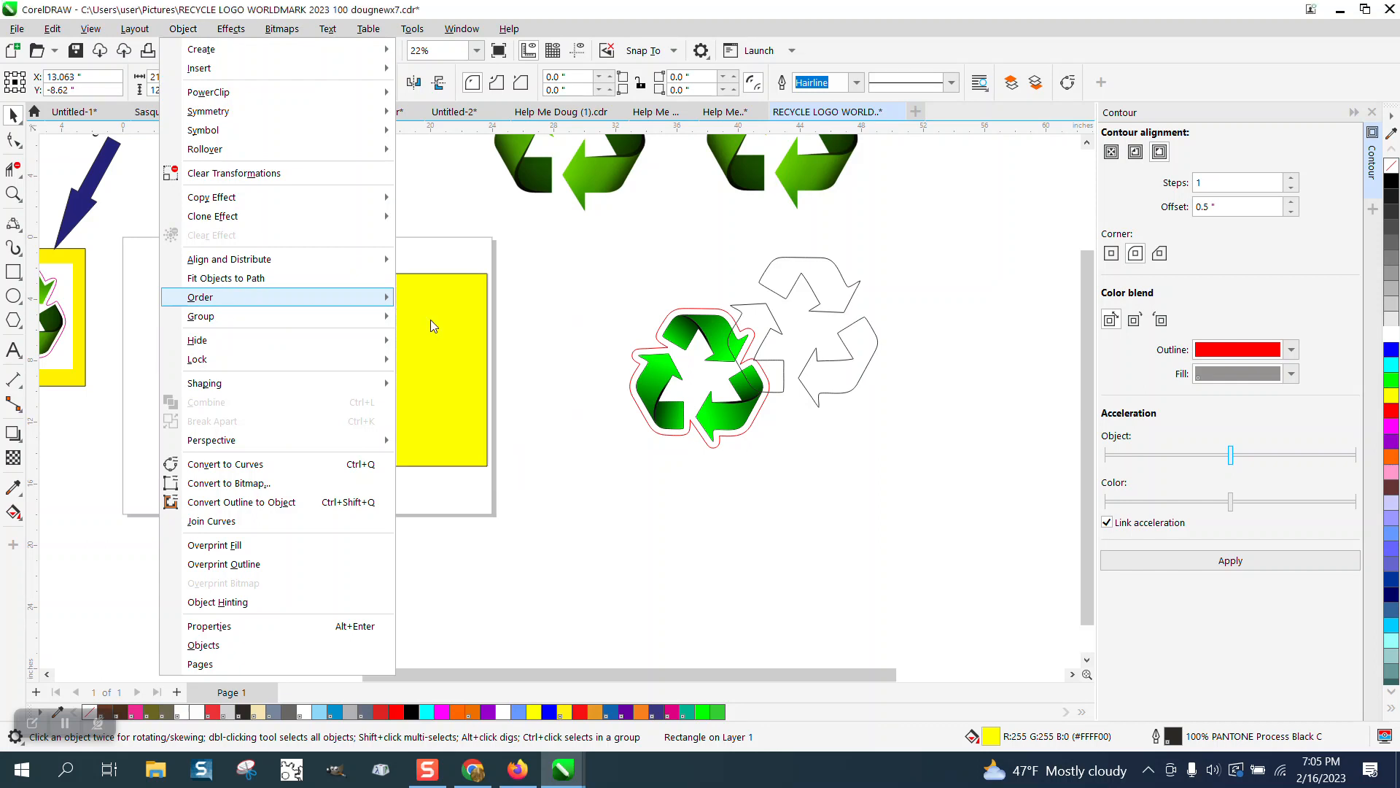
# Step: Delete the yellow background rectangle, leaving the logo and its white red-outlined shape on the page
pyautogui.scroll(-1, 660, 393)
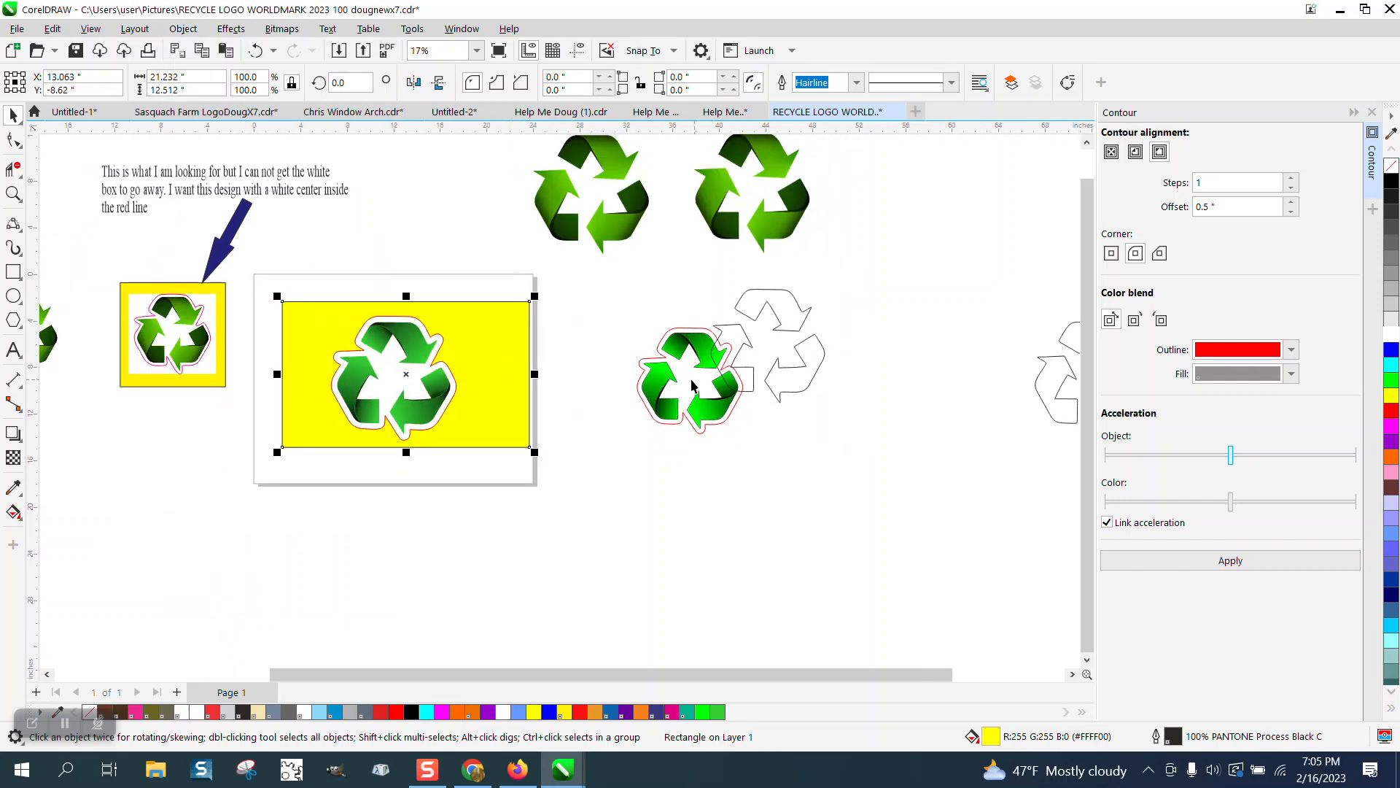
pyautogui.click(13, 193)
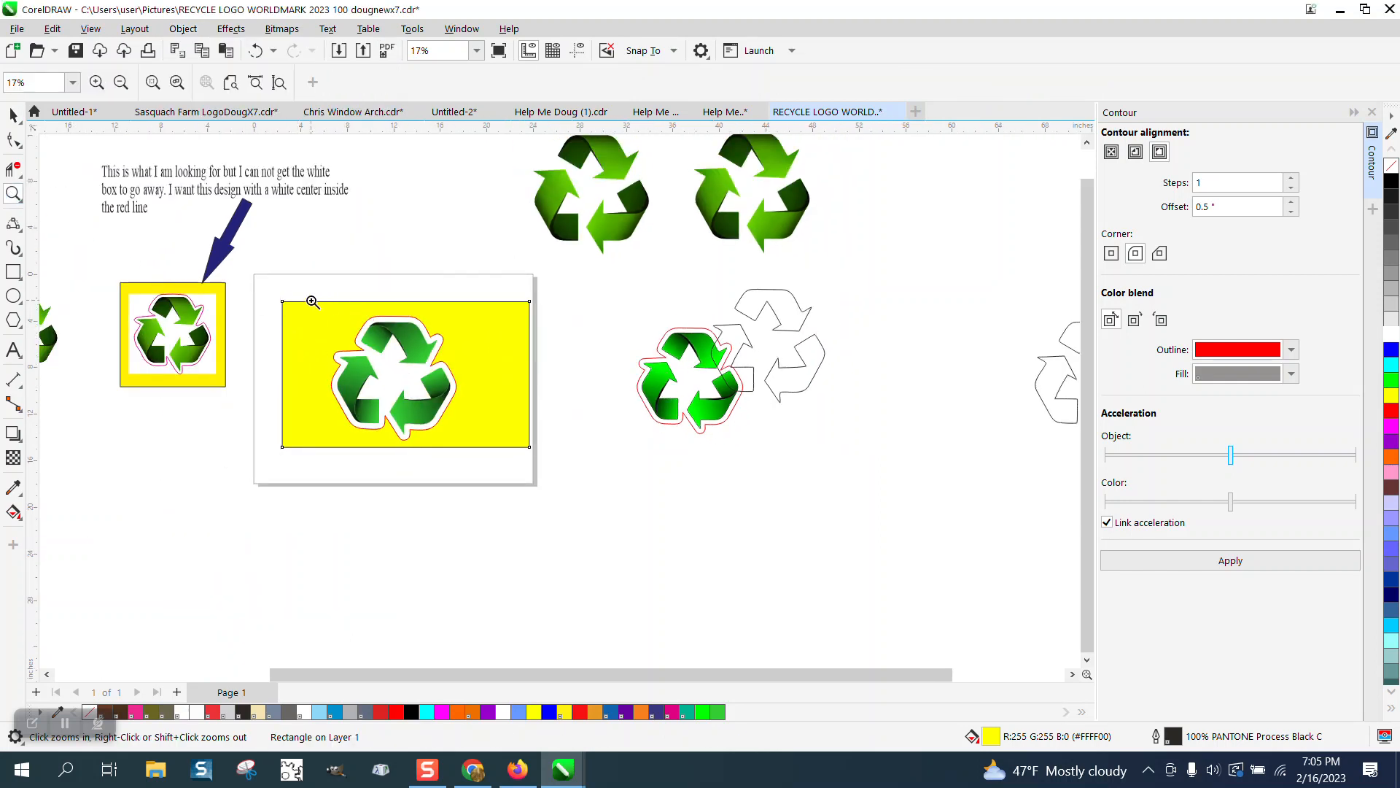
pyautogui.moveTo(297, 289); pyautogui.dragTo(518, 455)
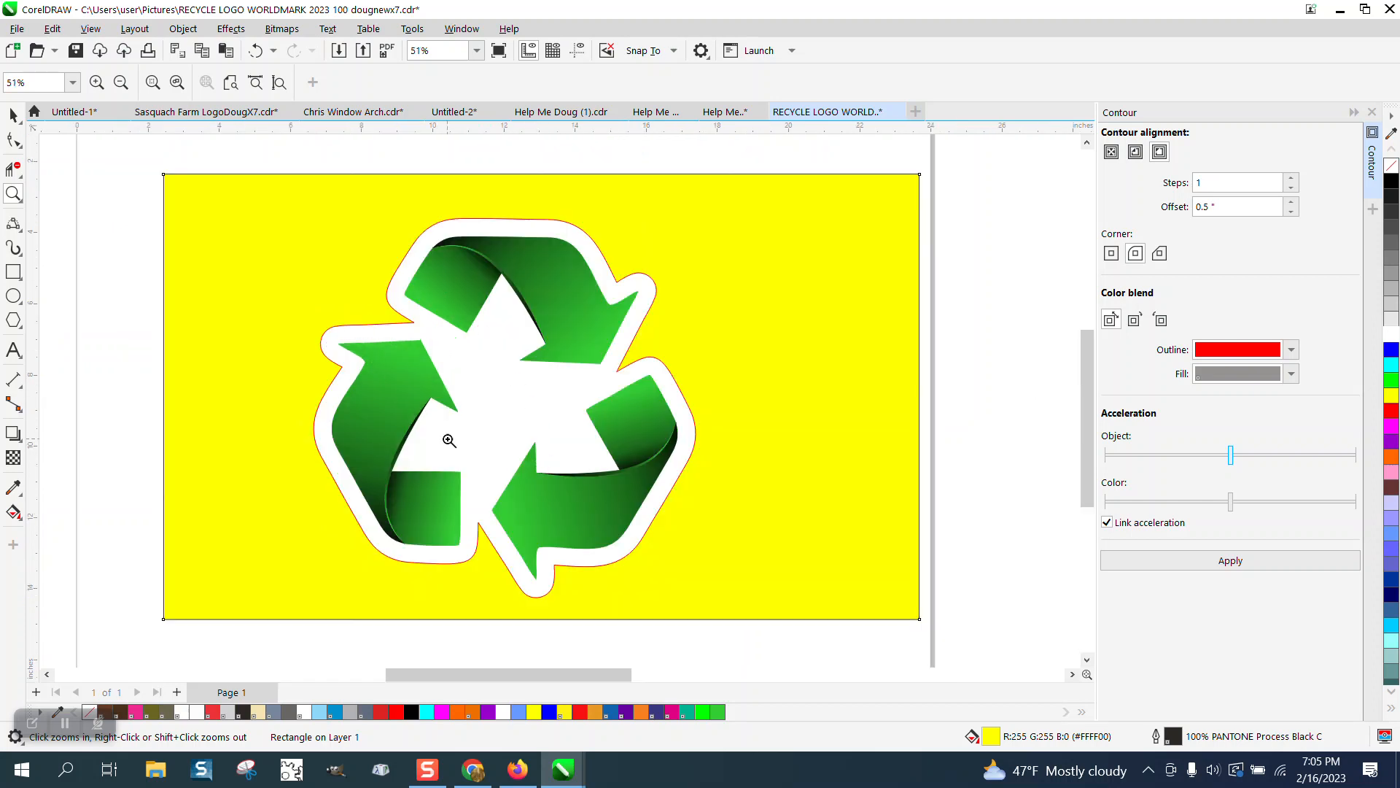
pyautogui.scroll(-1, 634, 408)
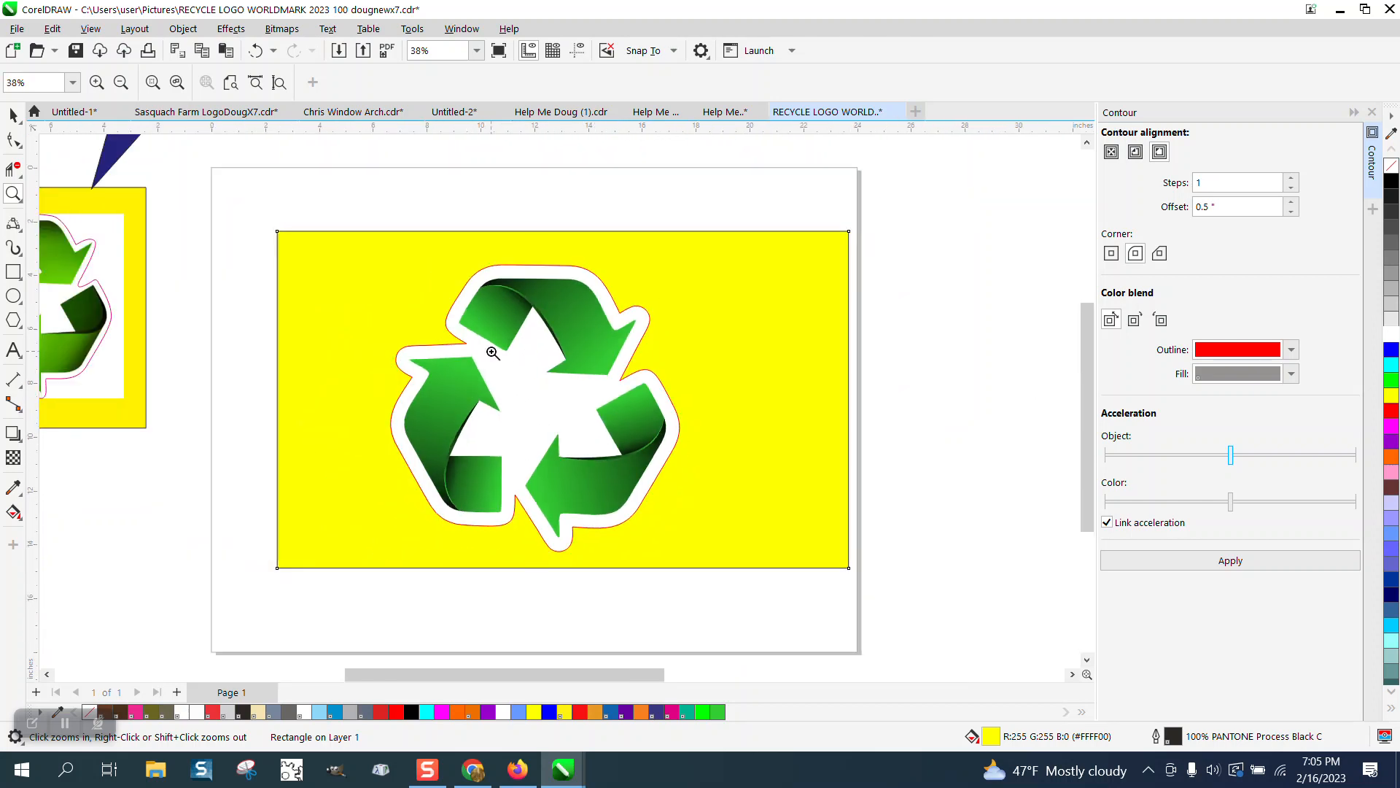
pyautogui.scroll(-2, 570, 353)
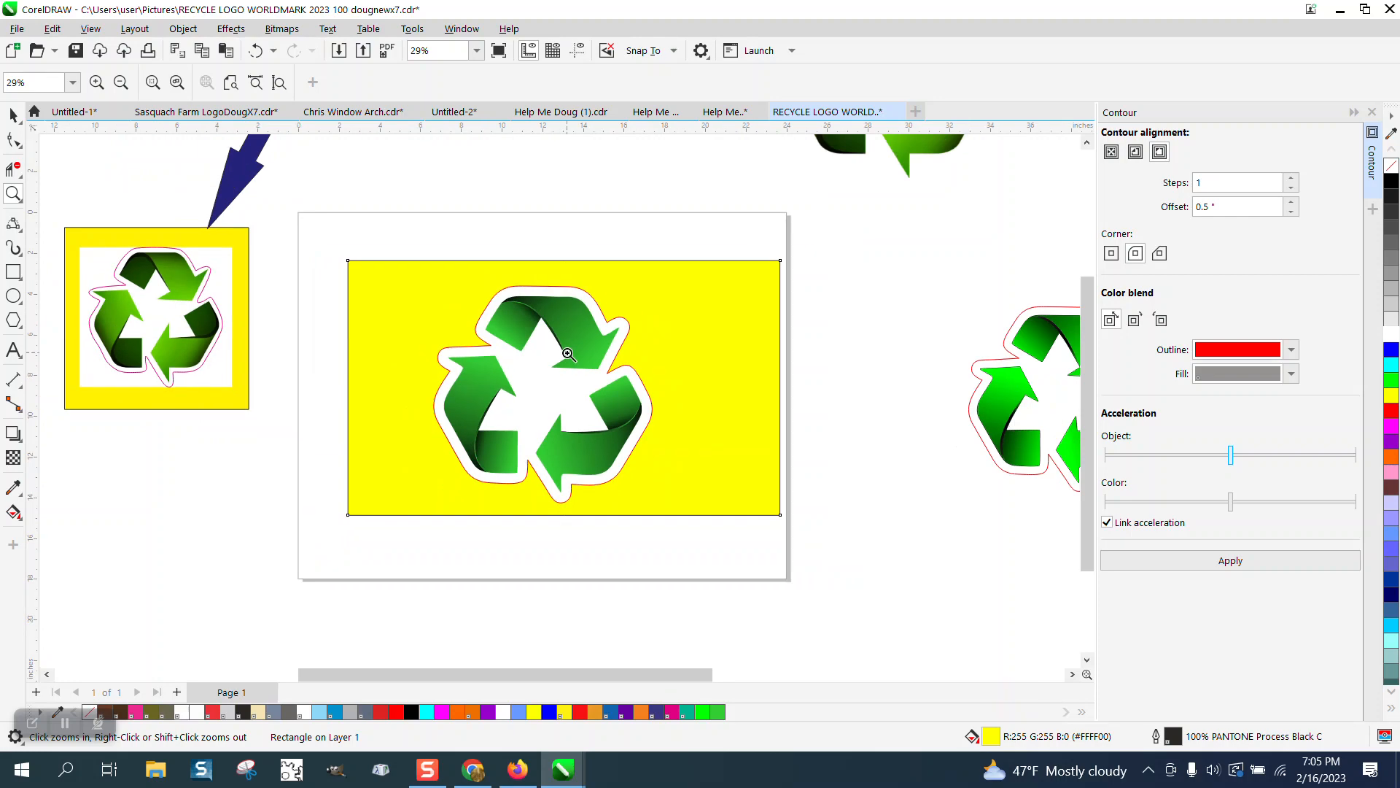
pyautogui.press('space')
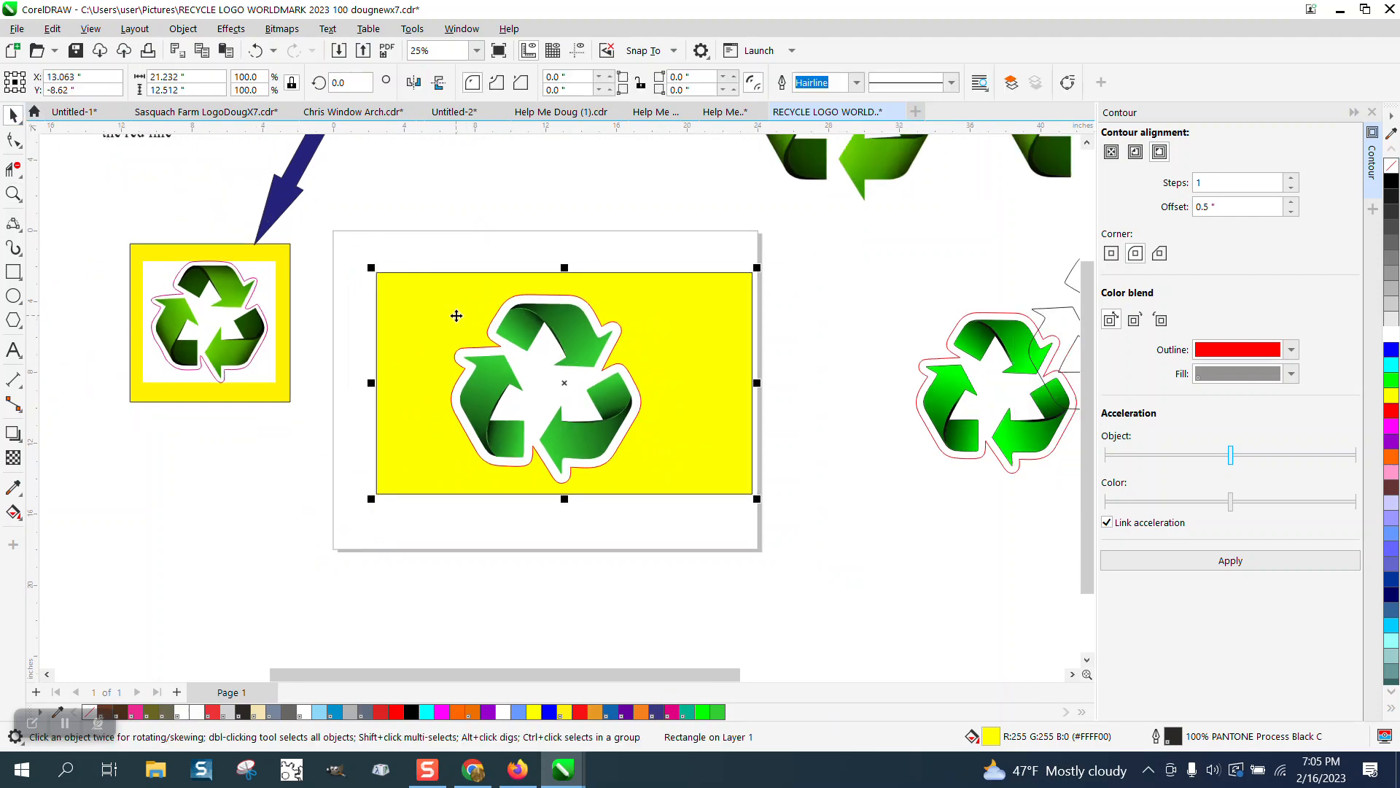
pyautogui.click(455, 313)
pyautogui.press('Delete')
pyautogui.scroll(-1, 456, 315)
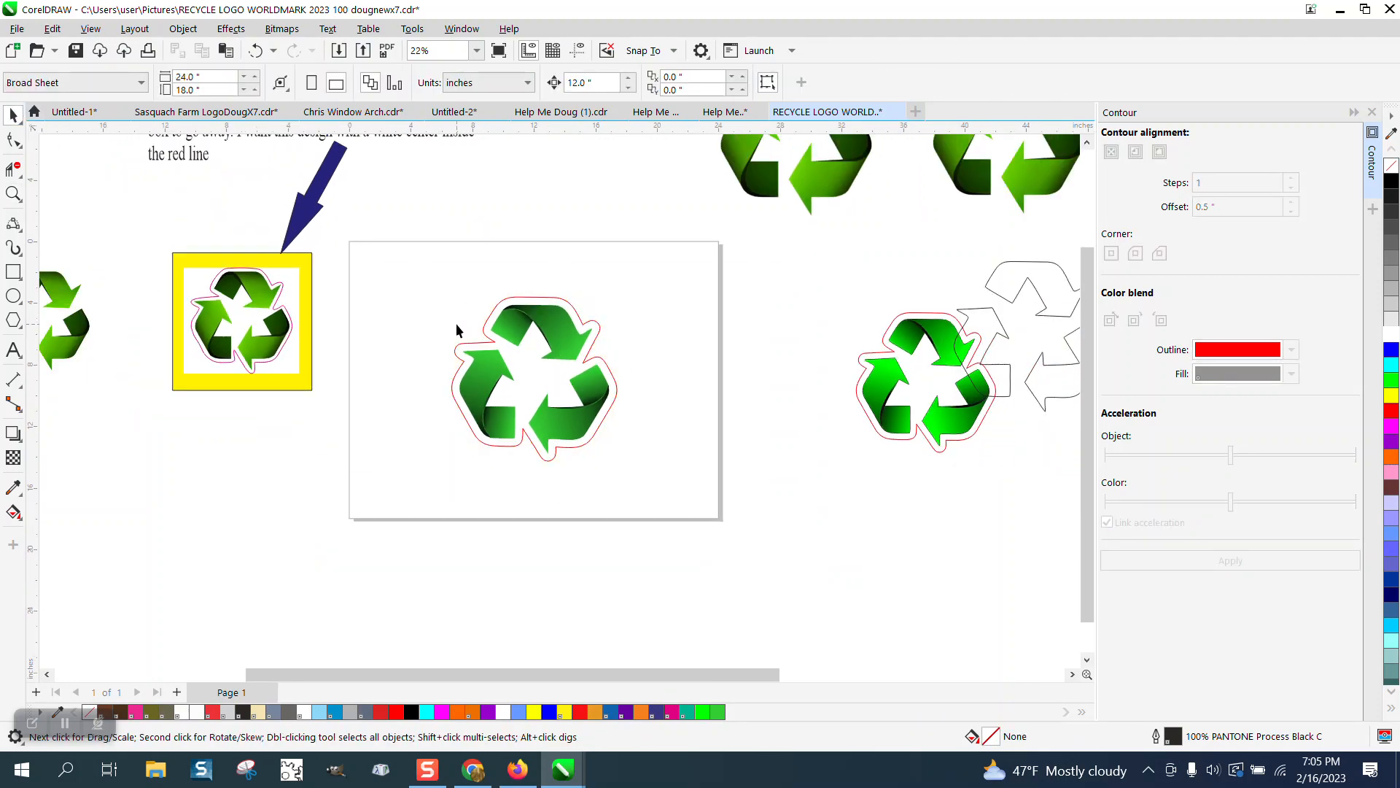